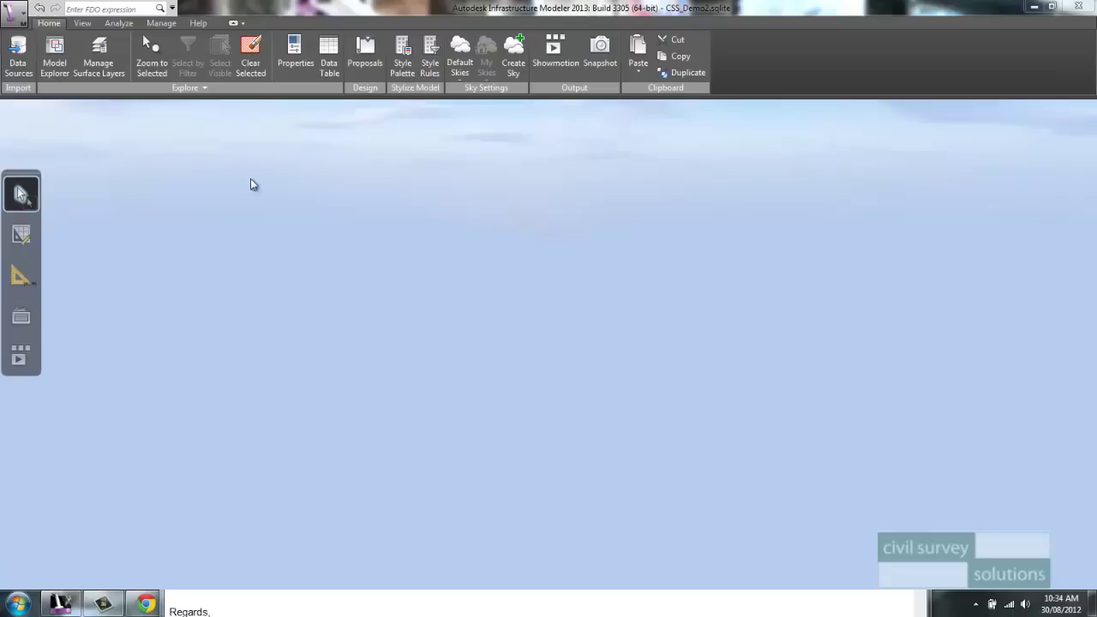
Step: Add Belmont_Surface.imx from the CSS folder as an Autodesk IMX data source
{"action": "left_click", "coordinate": [18, 60]}
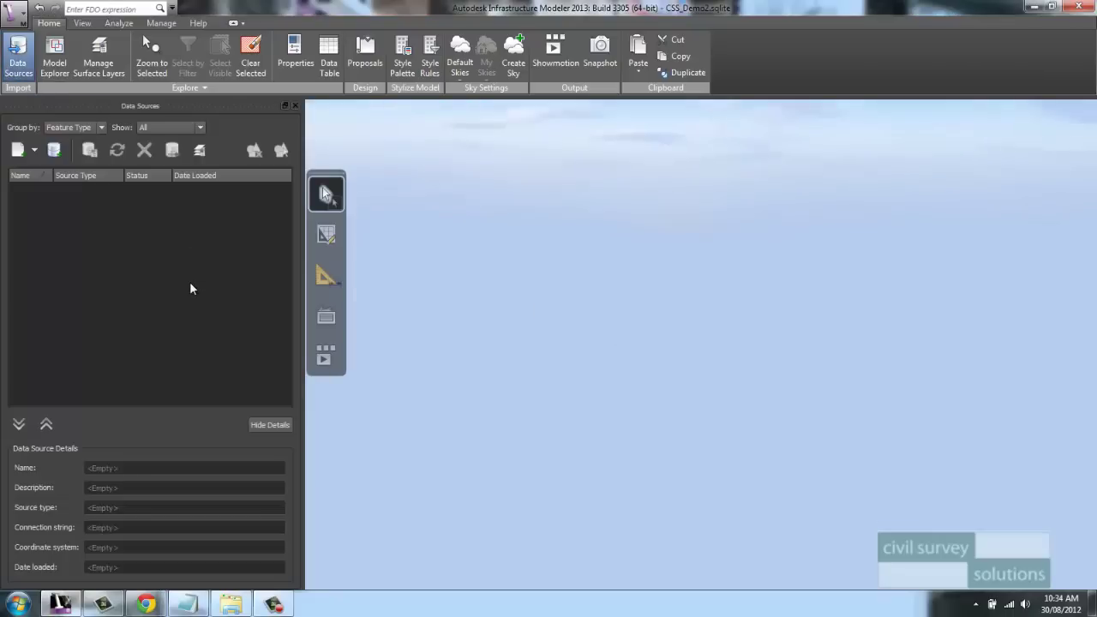
{"action": "left_click", "coordinate": [34, 151]}
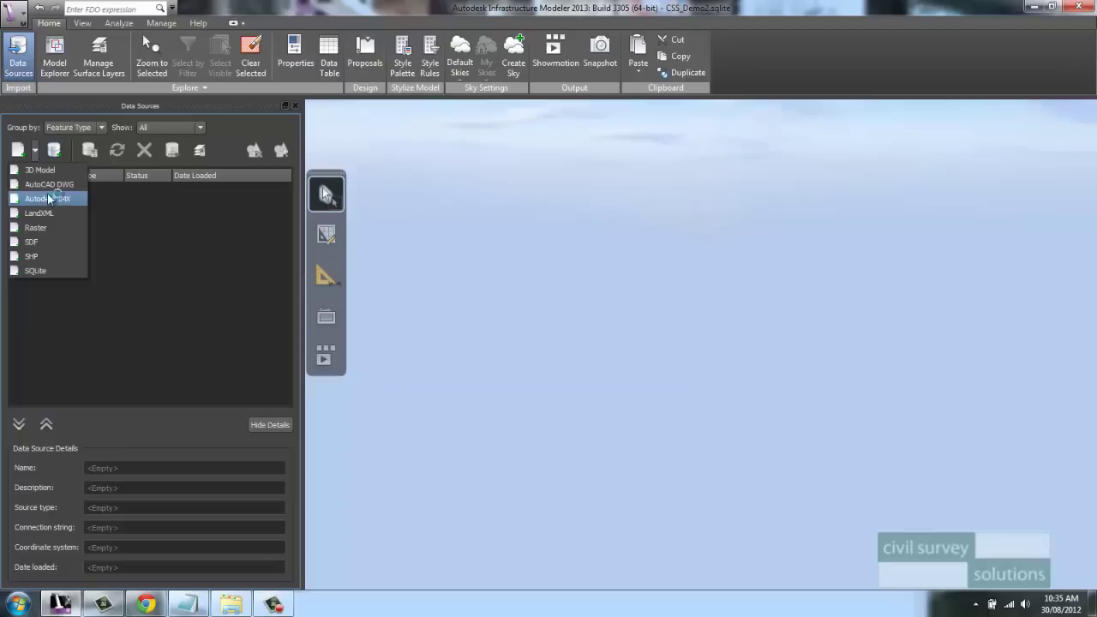
{"action": "left_click", "coordinate": [57, 200]}
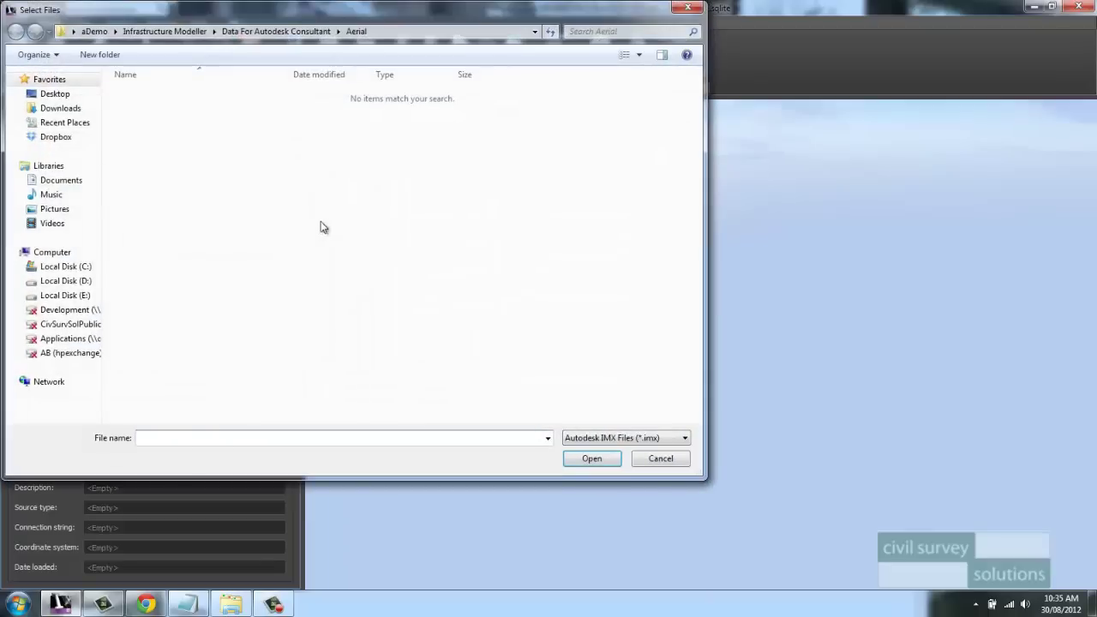
{"action": "left_click", "coordinate": [280, 32]}
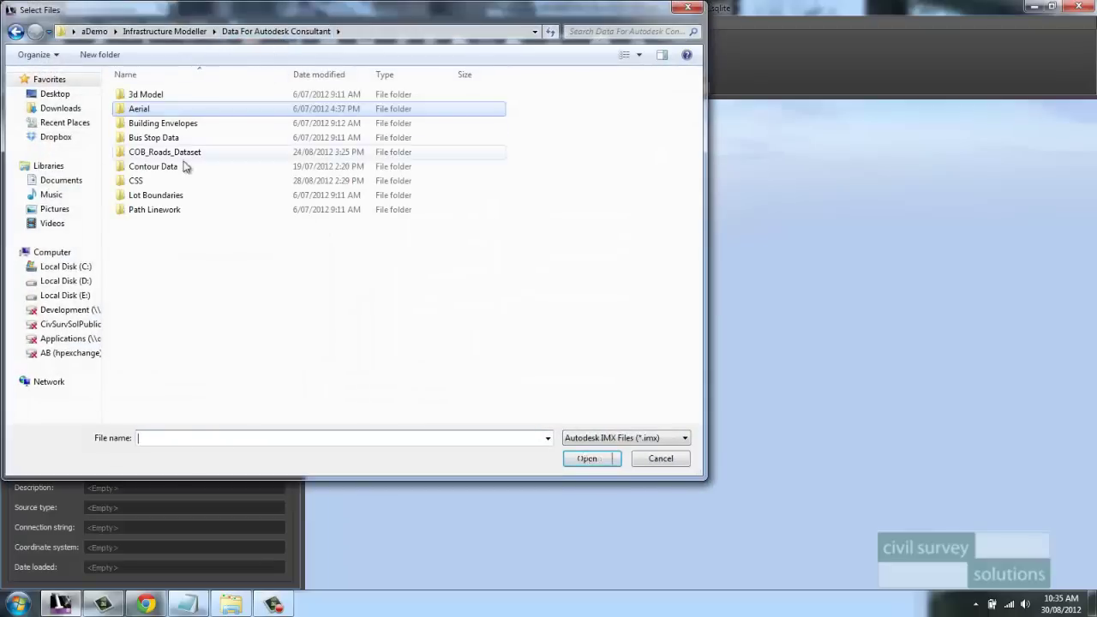
{"action": "double_click", "coordinate": [166, 180]}
{"action": "left_click", "coordinate": [218, 120]}
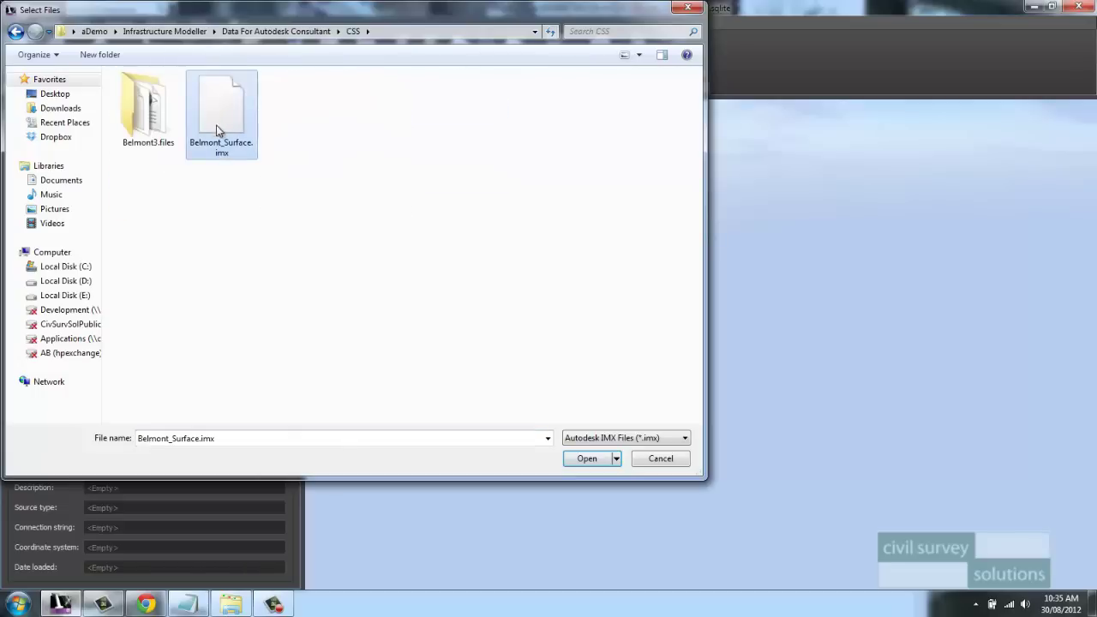
{"action": "left_click", "coordinate": [587, 459]}
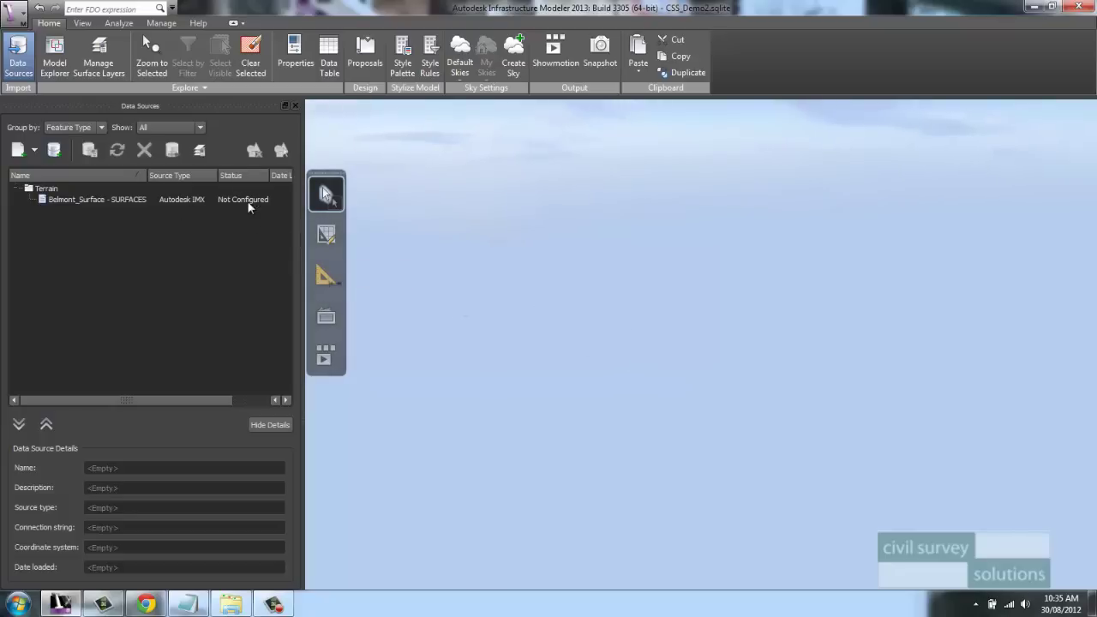
Step: Configure the Belmont_Surface terrain source with the DGN95.UTM-50S coordinate system and refresh it into the model
{"action": "left_click", "coordinate": [165, 203]}
{"action": "right_click", "coordinate": [165, 203]}
{"action": "left_click", "coordinate": [463, 251]}
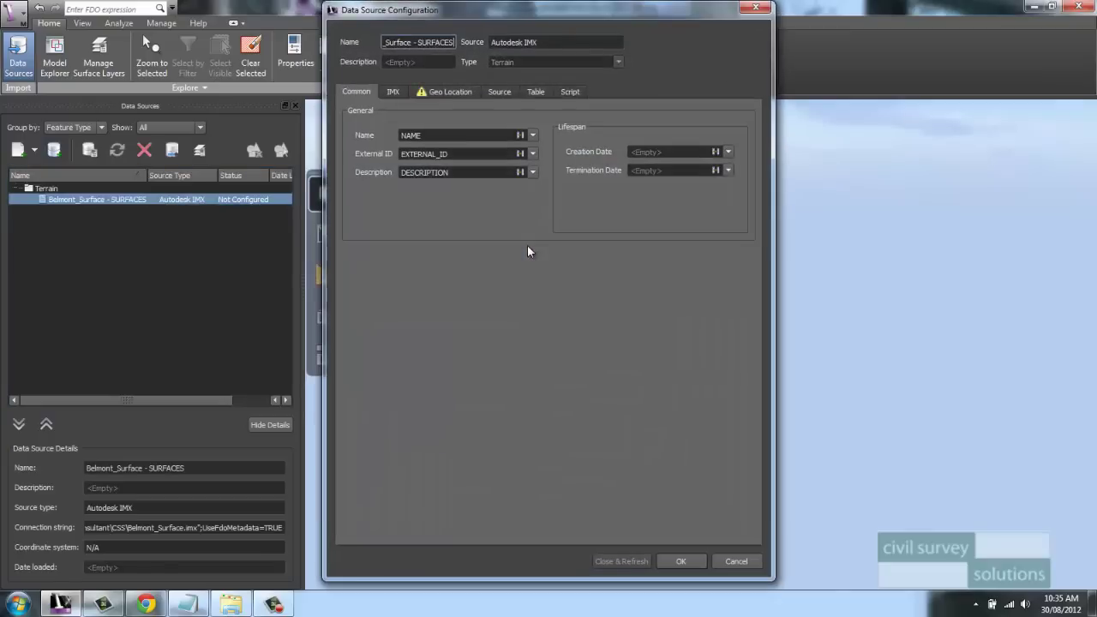
{"action": "left_click", "coordinate": [451, 92]}
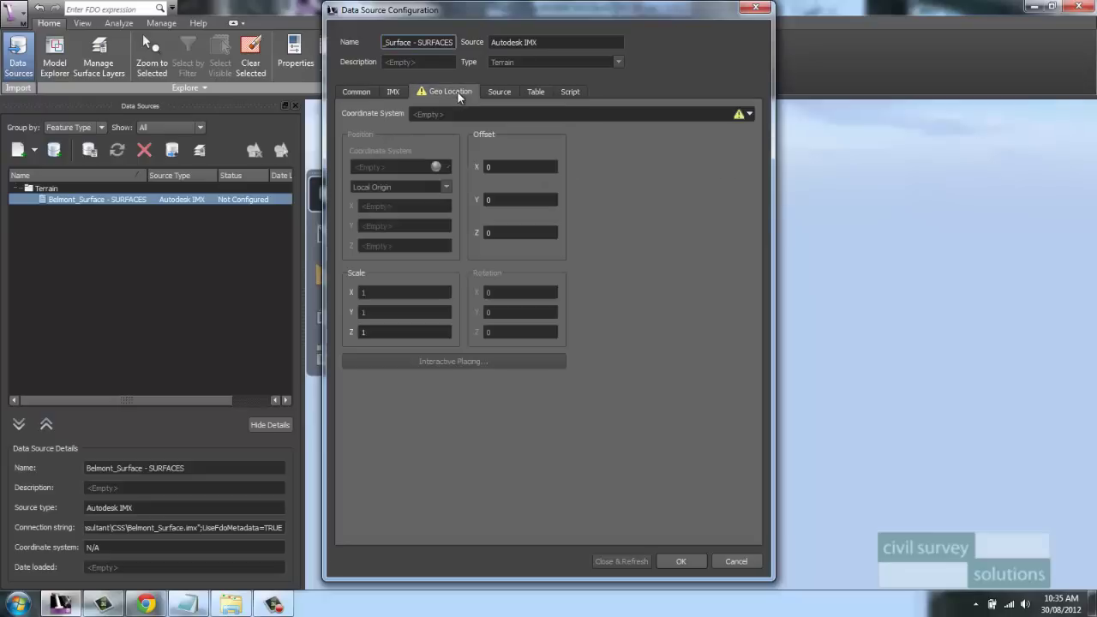
{"action": "left_click", "coordinate": [750, 114]}
{"action": "left_click", "coordinate": [758, 130]}
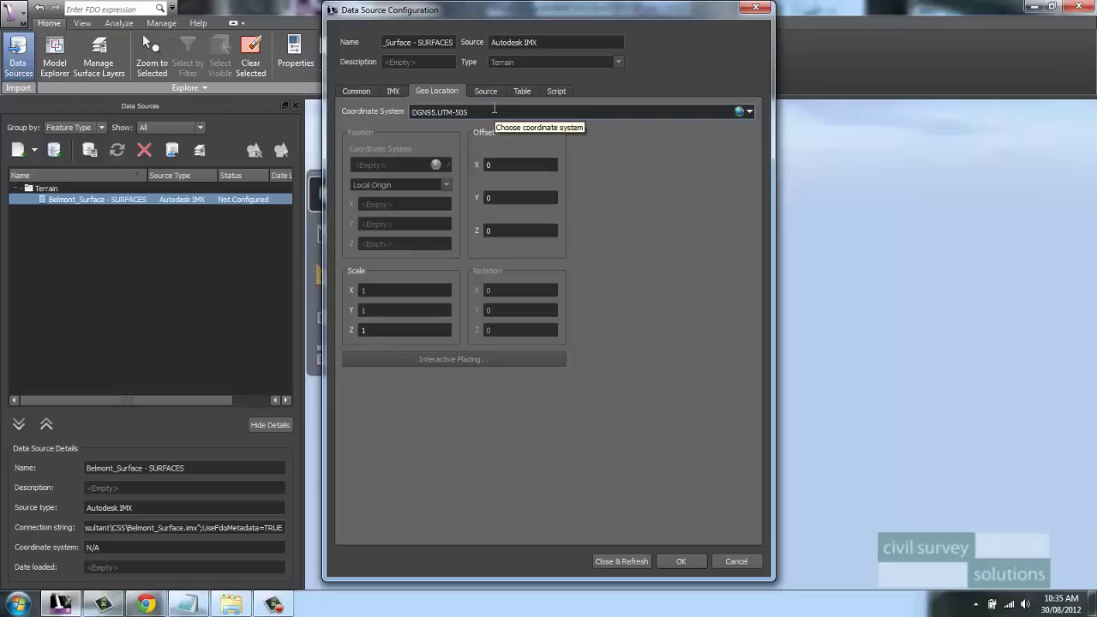
{"action": "left_click", "coordinate": [625, 561]}
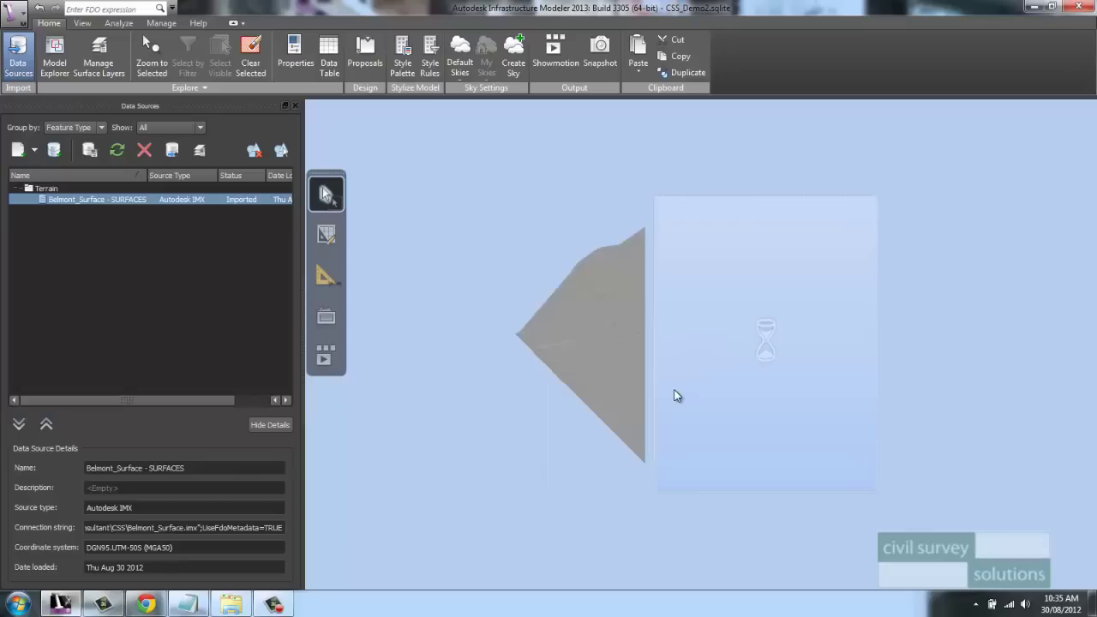
Step: Add 2011_Landgate_Aerial_1m.ecw from the Aerial folder as a raster data source
{"action": "left_click_drag", "start_coordinate": [679, 398], "coordinate": [752, 365]}
{"action": "scroll", "coordinate": [716, 357], "scroll_direction": "up", "scroll_amount": 5}
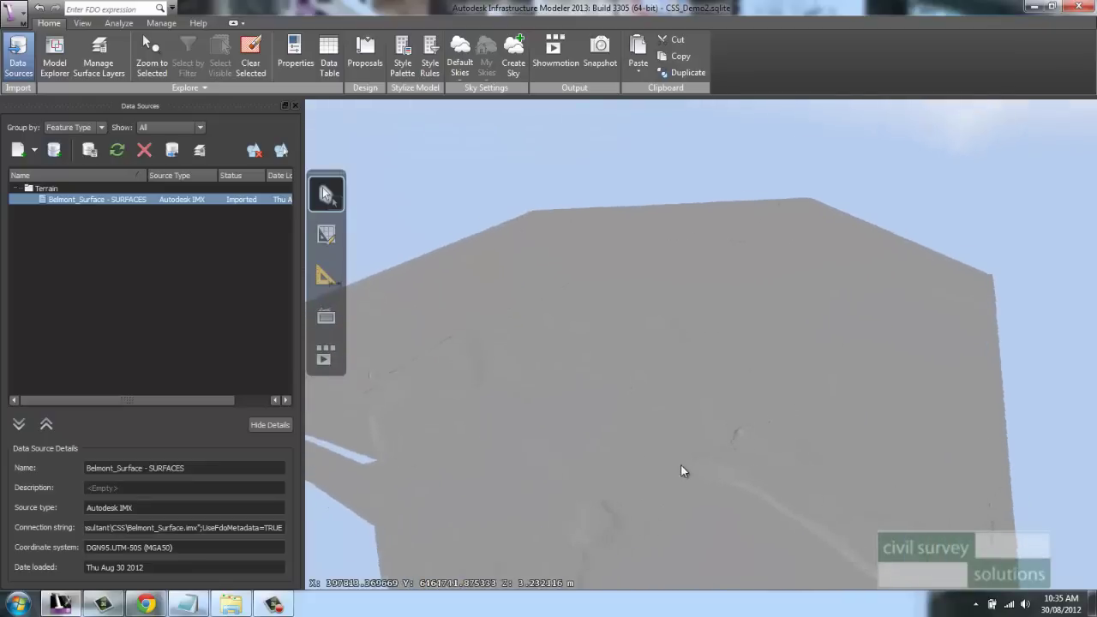
{"action": "middle_click_drag", "start_coordinate": [681, 465], "coordinate": [672, 370]}
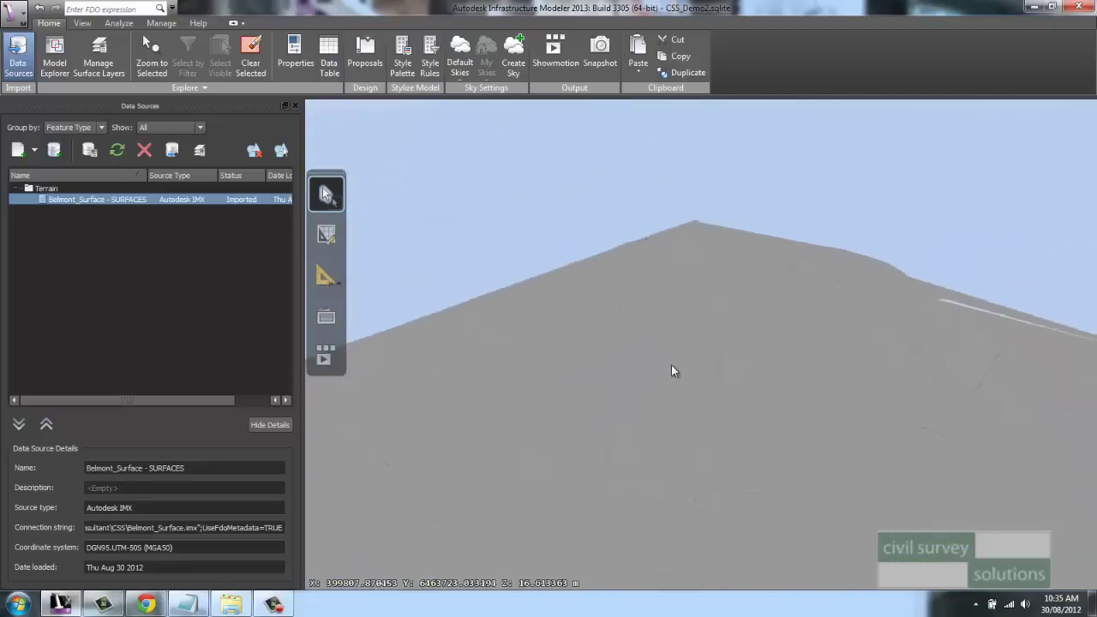
{"action": "scroll", "coordinate": [671, 371], "scroll_direction": "down", "scroll_amount": 8}
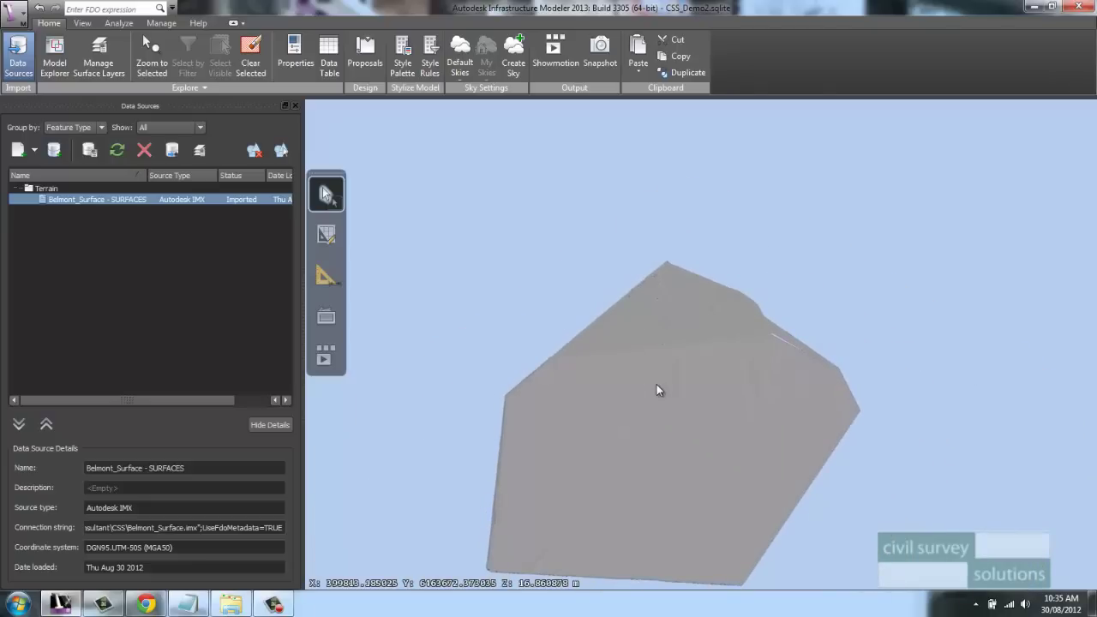
{"action": "left_click", "coordinate": [34, 151]}
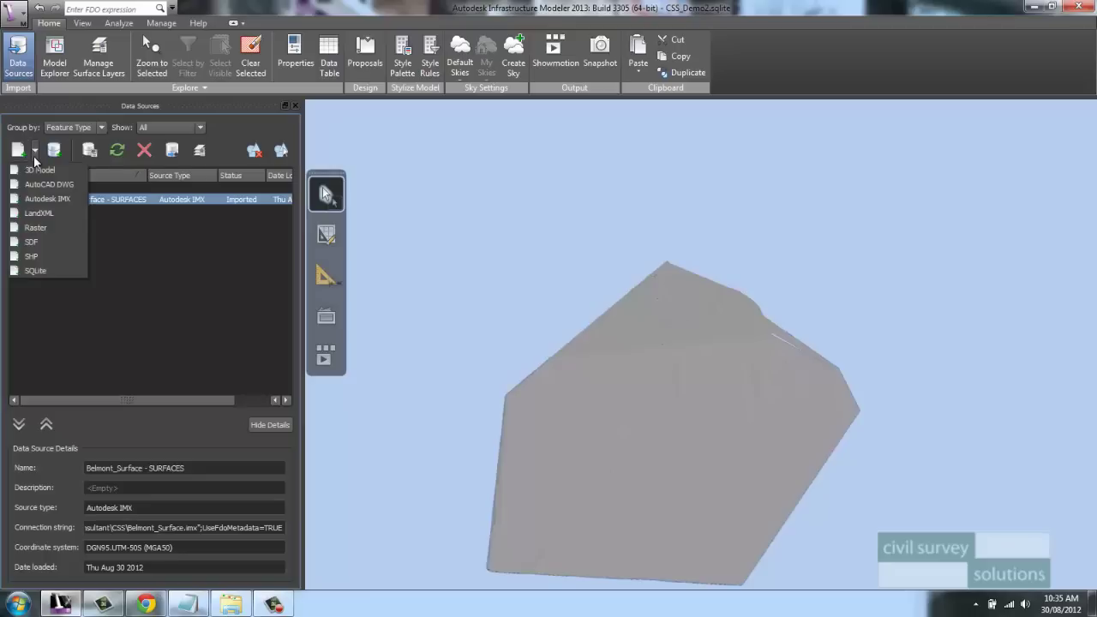
{"action": "left_click", "coordinate": [45, 227]}
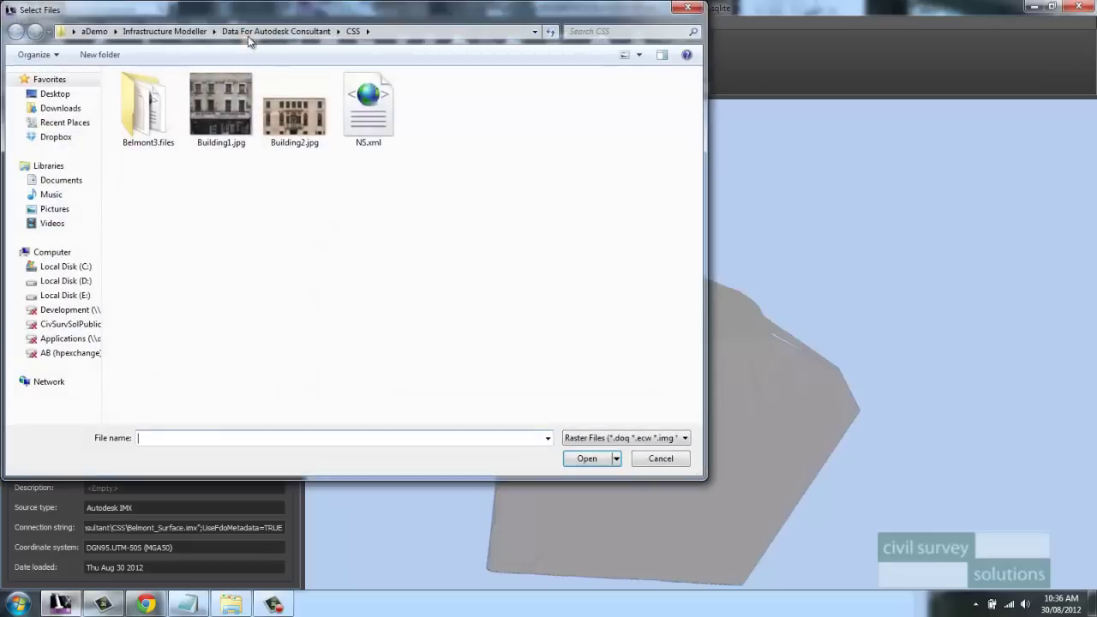
{"action": "key", "text": "alt+Up"}
{"action": "double_click", "coordinate": [137, 109]}
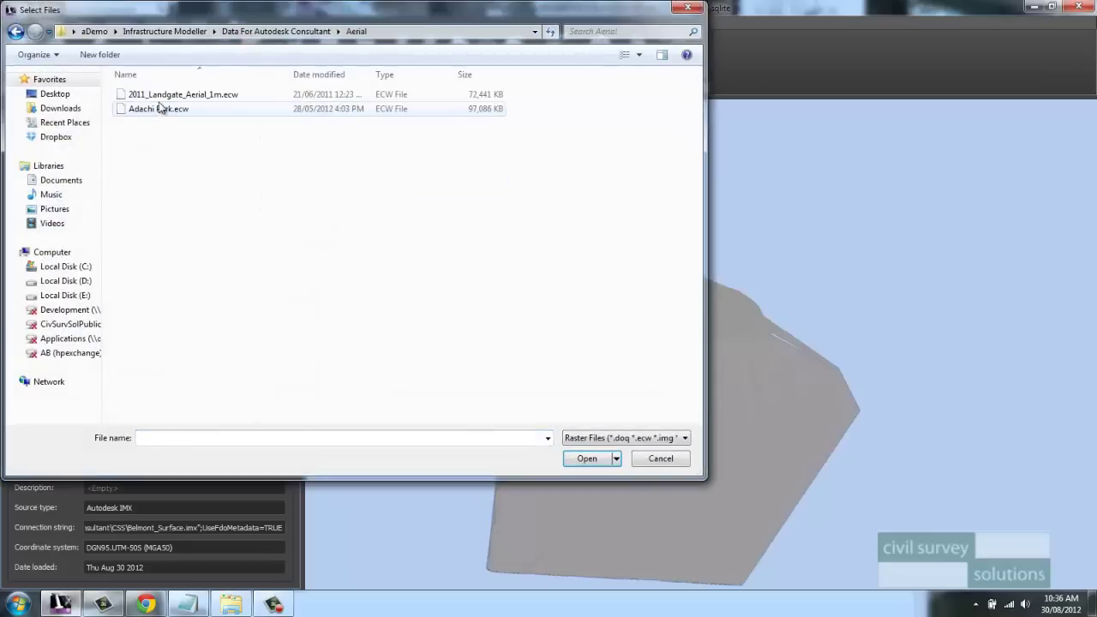
{"action": "left_click", "coordinate": [164, 97]}
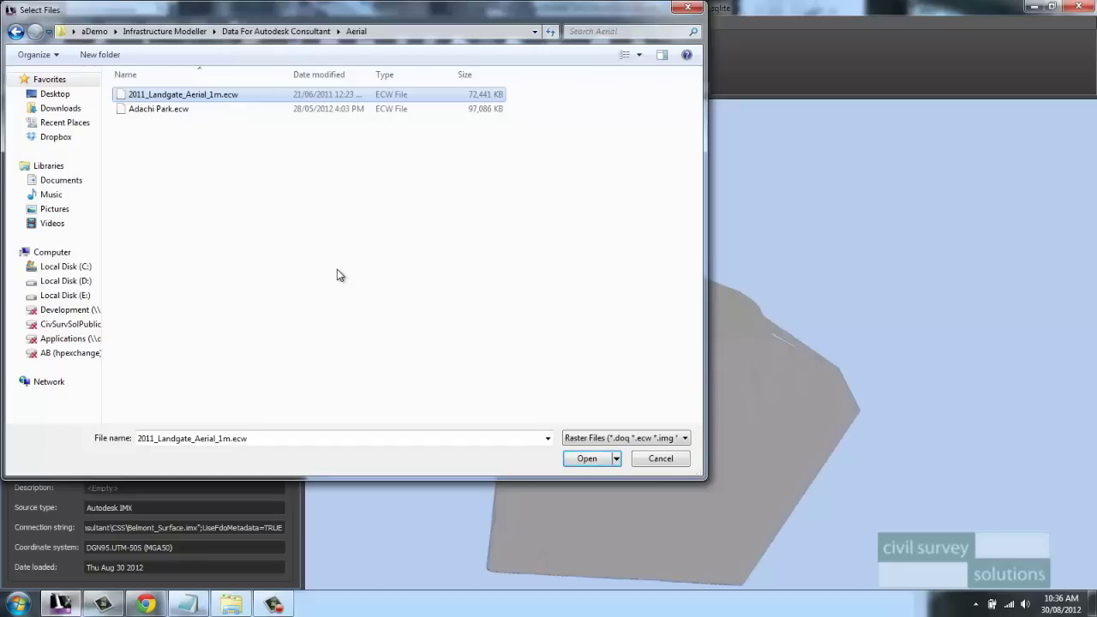
{"action": "left_click", "coordinate": [575, 456]}
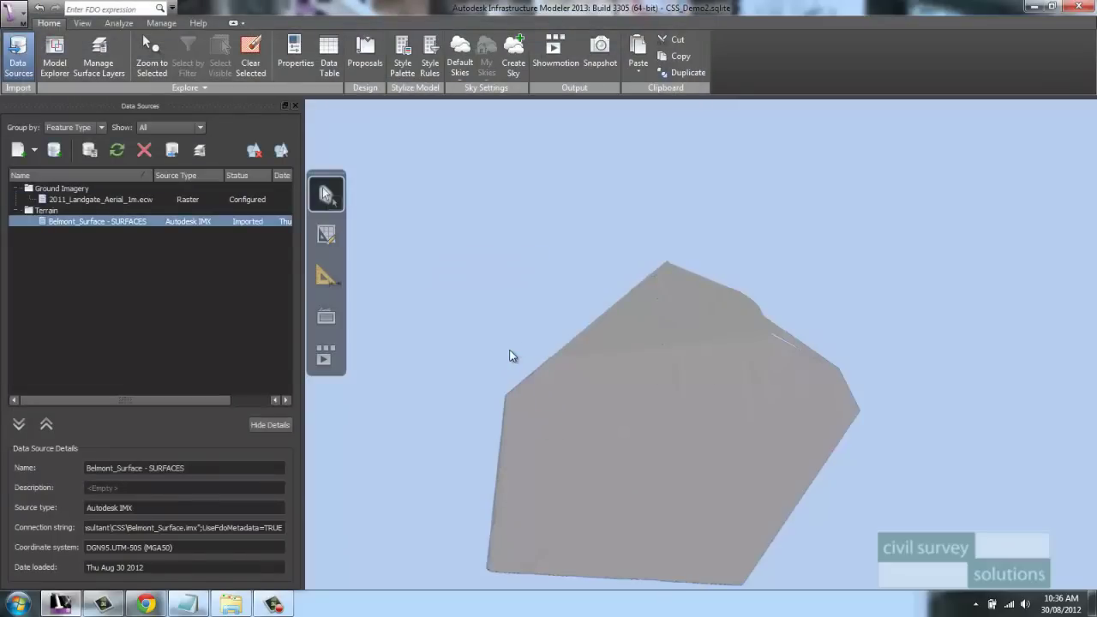
Step: Set the draping option of the Belmont_Surface terrain source to Drape and refresh the source
{"action": "middle_click_drag", "start_coordinate": [626, 376], "coordinate": [582, 315]}
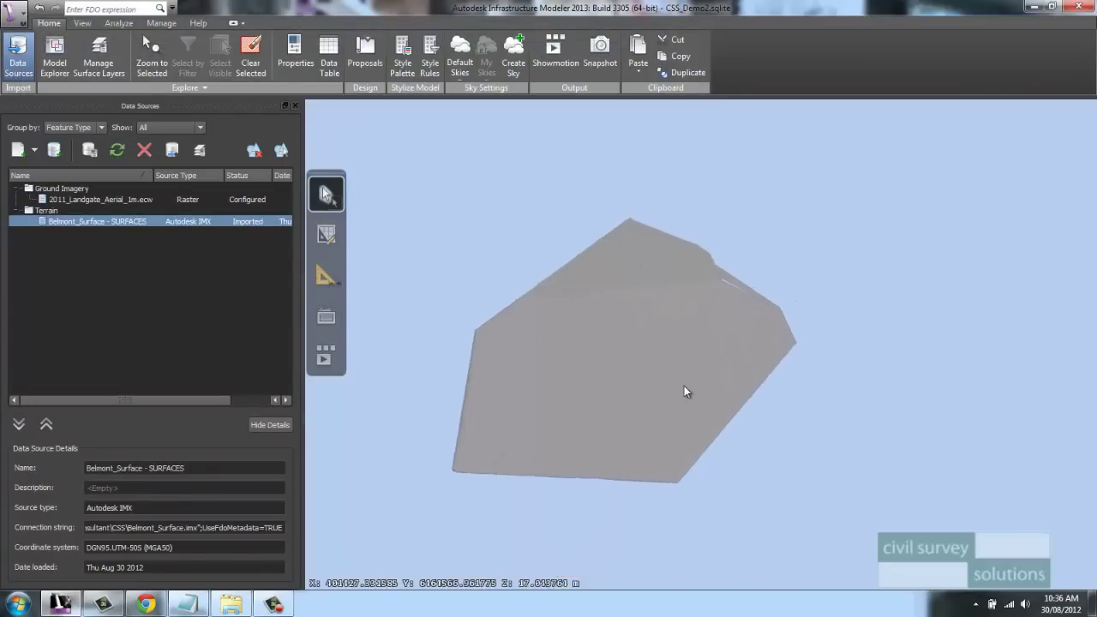
{"action": "scroll", "coordinate": [685, 389], "scroll_direction": "up", "scroll_amount": 2}
{"action": "middle_click_drag", "start_coordinate": [557, 365], "coordinate": [587, 386]}
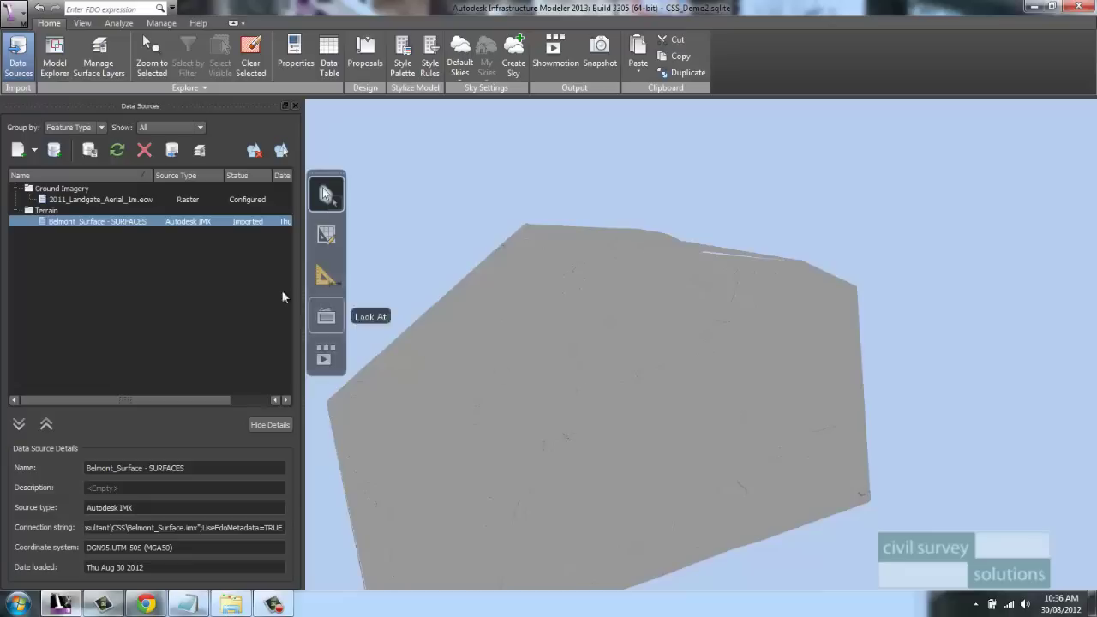
{"action": "right_click", "coordinate": [219, 224]}
{"action": "left_click", "coordinate": [401, 236]}
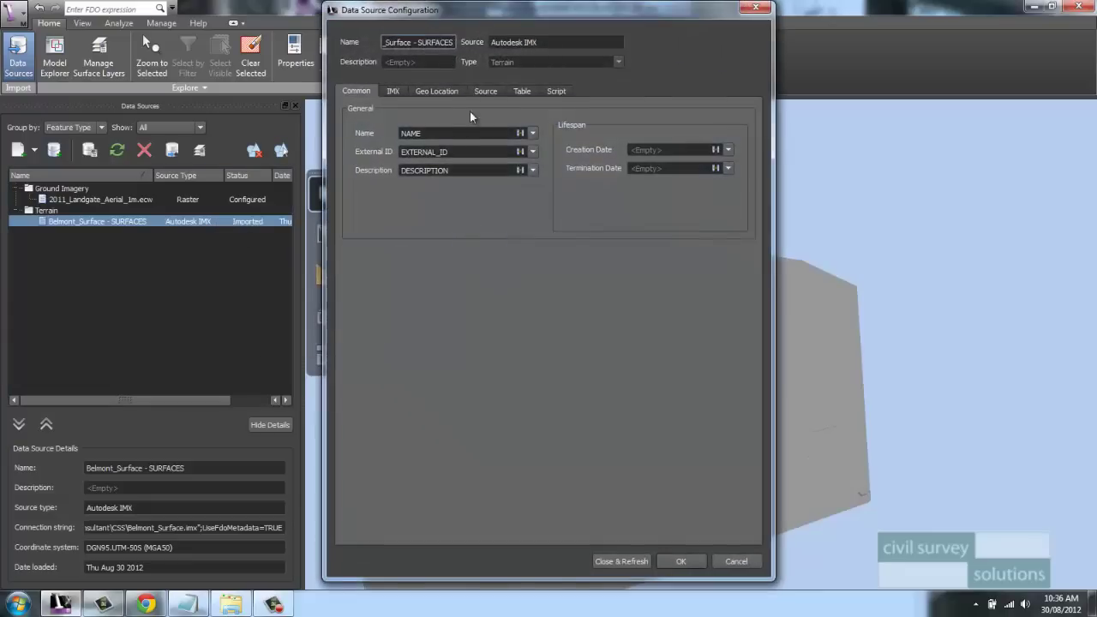
{"action": "left_click", "coordinate": [486, 91]}
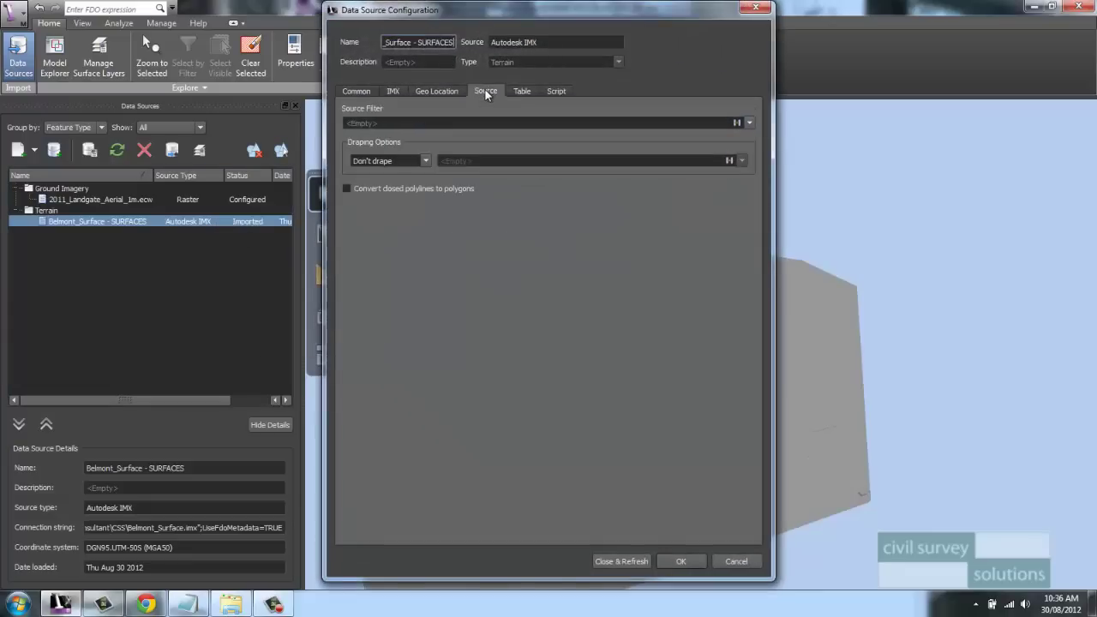
{"action": "left_click", "coordinate": [426, 160]}
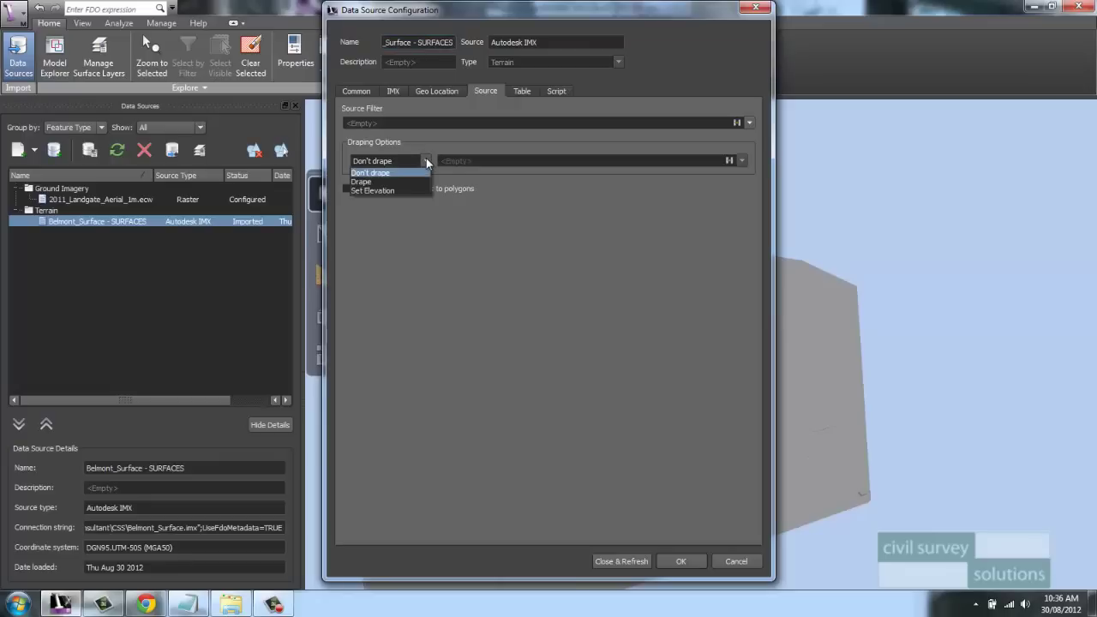
{"action": "left_click", "coordinate": [377, 182]}
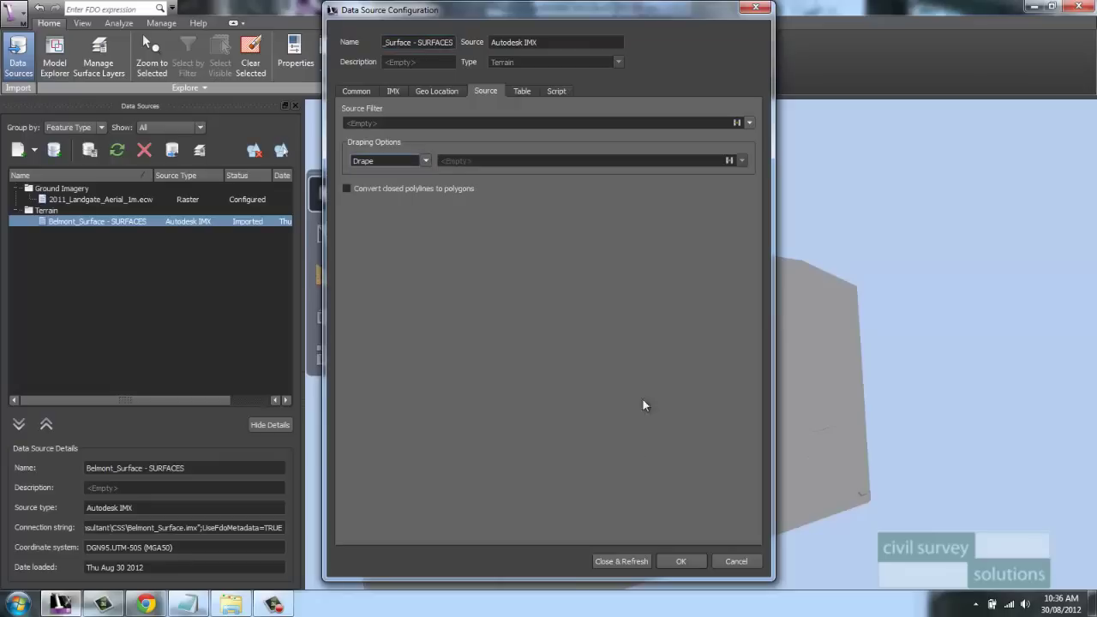
{"action": "left_click", "coordinate": [621, 562]}
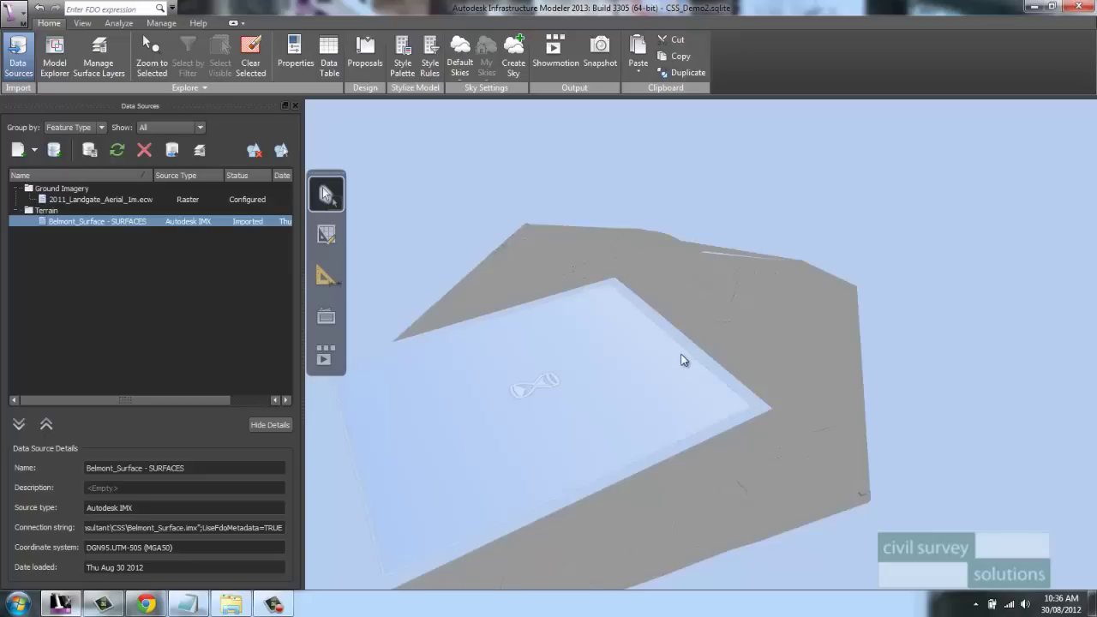
Step: Open the configuration of the 2011_Landgate_Aerial_1m.ecw ground imagery and refresh it into the model with its existing settings
{"action": "left_click", "coordinate": [100, 200]}
{"action": "right_click", "coordinate": [98, 200]}
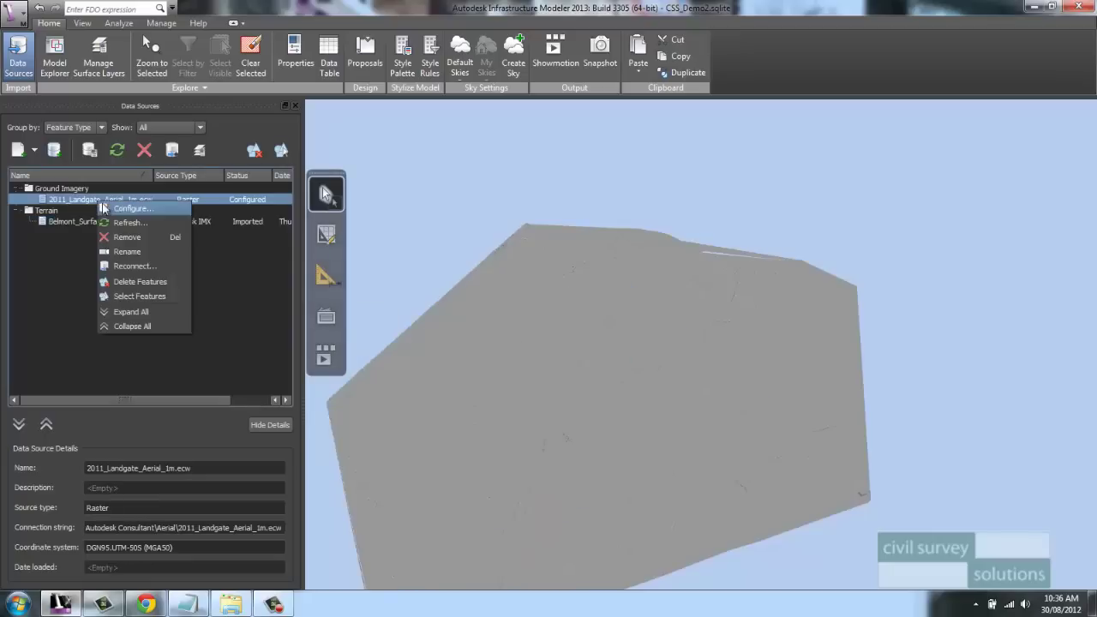
{"action": "left_click", "coordinate": [108, 206]}
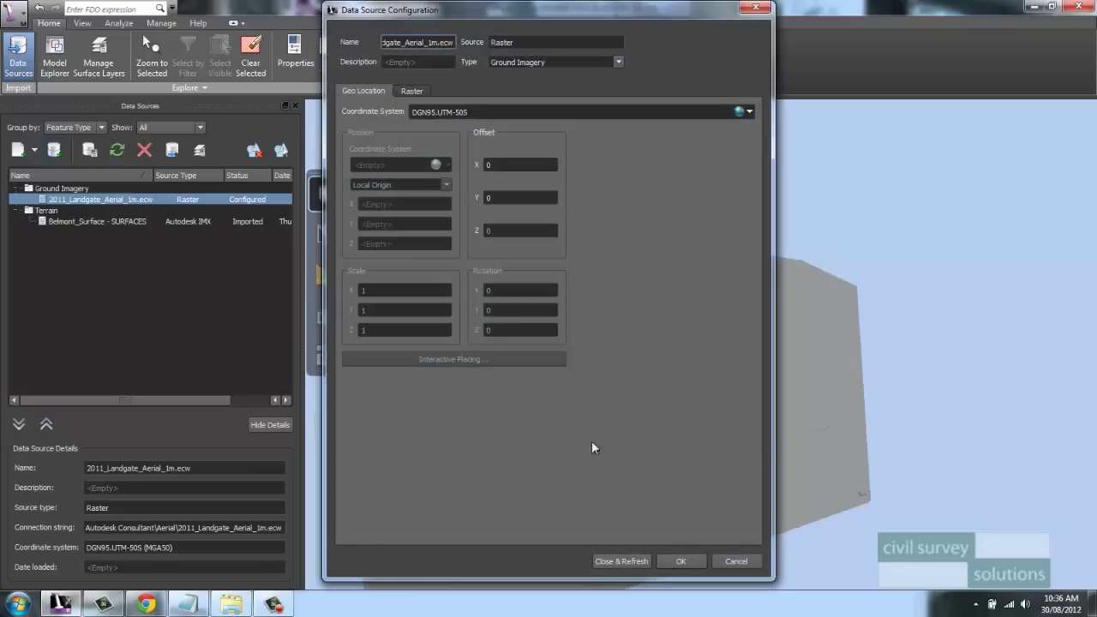
{"action": "left_click", "coordinate": [618, 561]}
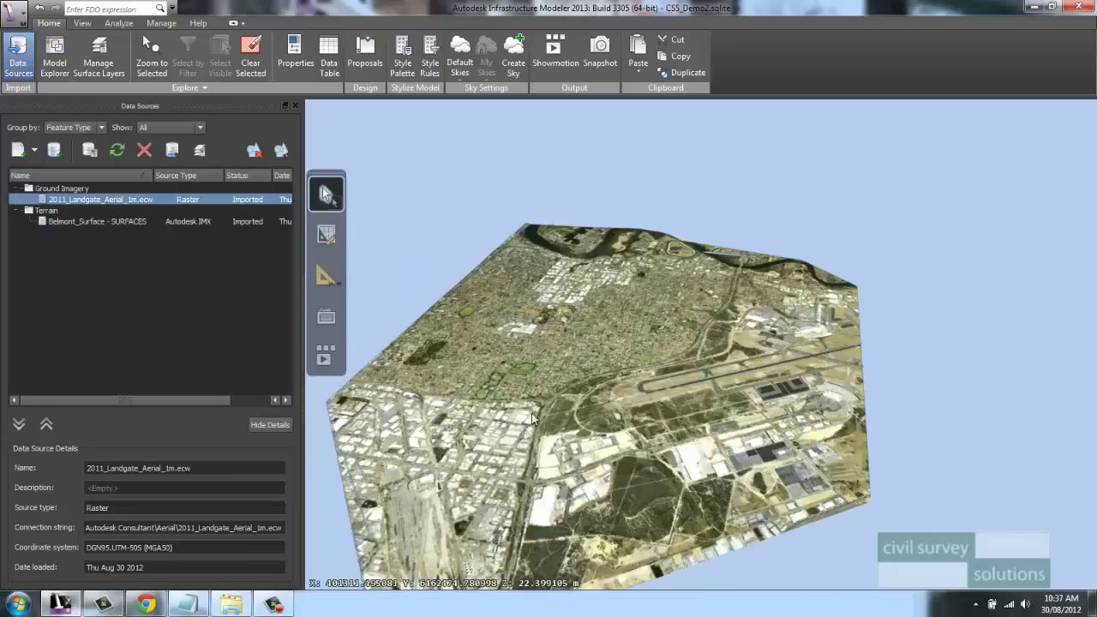
Step: Examine the aerial imagery on the terrain from several angles, up close along the river bank and across the whole area
{"action": "left_click_drag", "start_coordinate": [456, 416], "coordinate": [572, 393]}
{"action": "scroll", "coordinate": [573, 399], "scroll_direction": "up", "scroll_amount": 5}
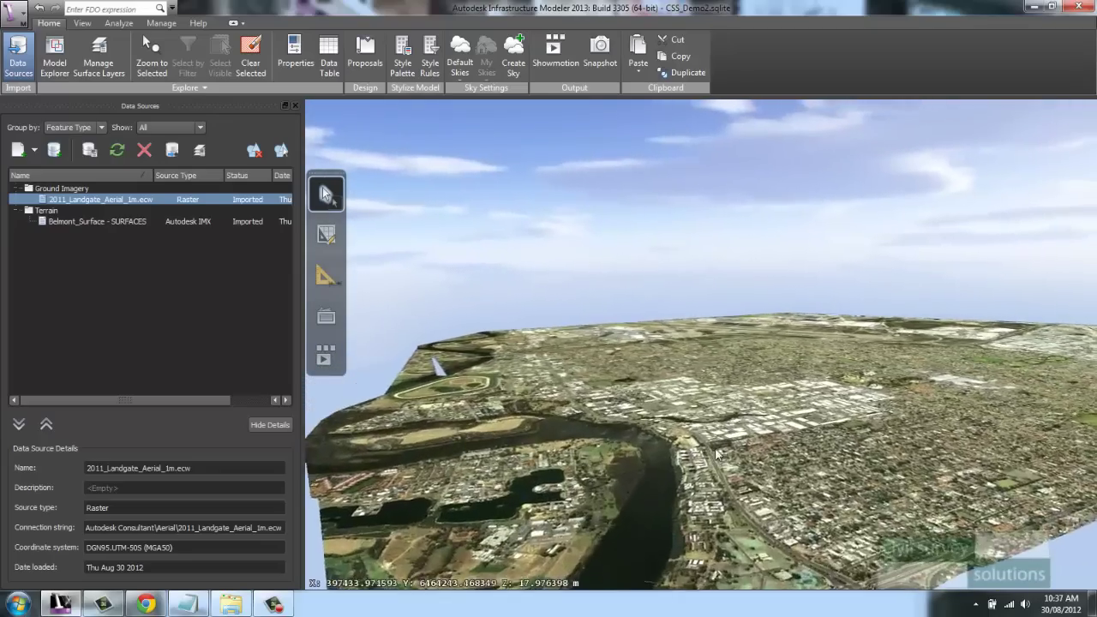
{"action": "scroll", "coordinate": [643, 472], "scroll_direction": "up", "scroll_amount": 3}
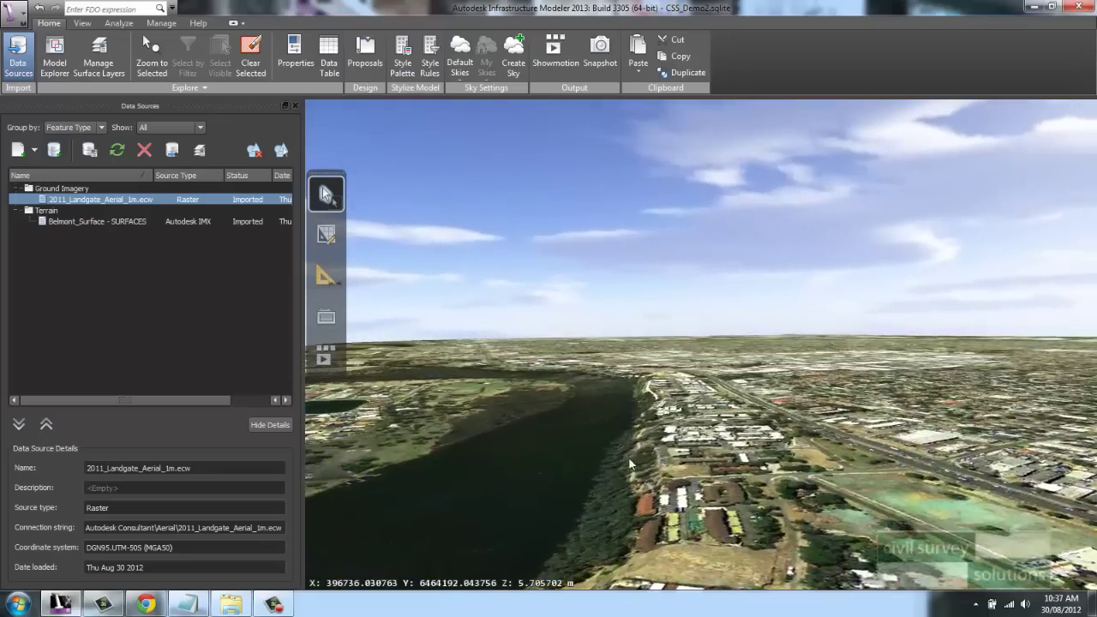
{"action": "scroll", "coordinate": [646, 448], "scroll_direction": "down", "scroll_amount": 2}
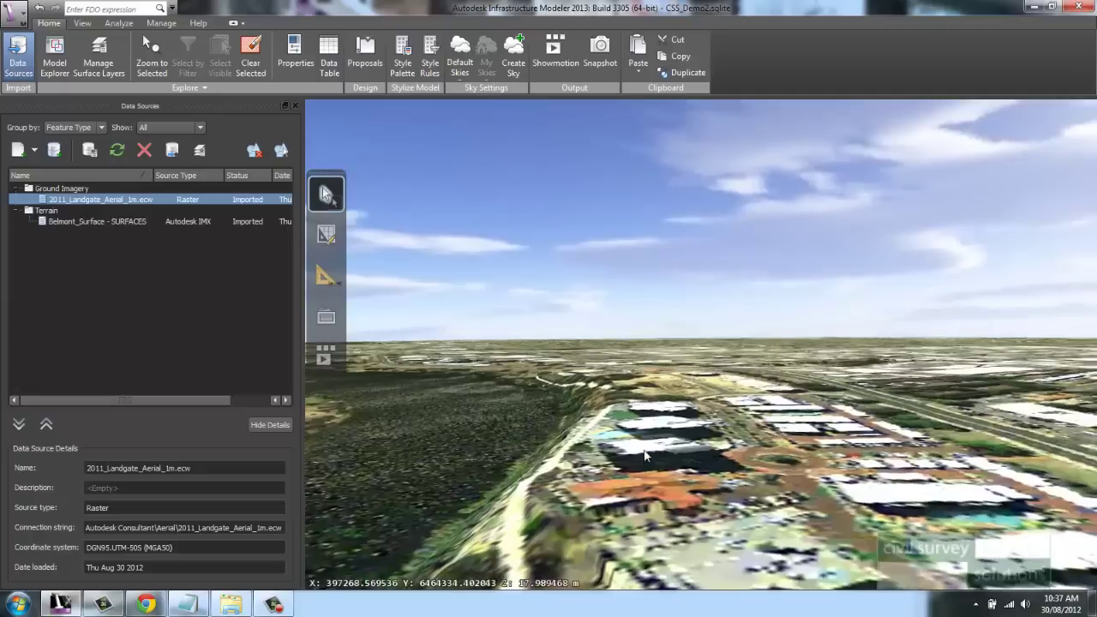
{"action": "scroll", "coordinate": [633, 449], "scroll_direction": "up", "scroll_amount": 2}
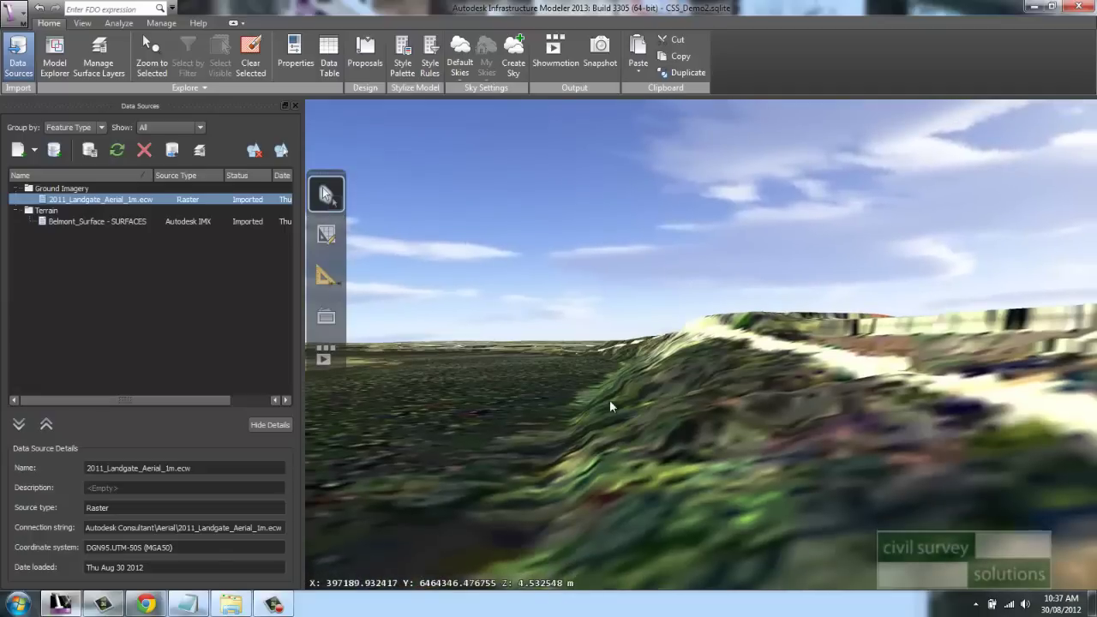
{"action": "scroll", "coordinate": [600, 353], "scroll_direction": "down", "scroll_amount": 5}
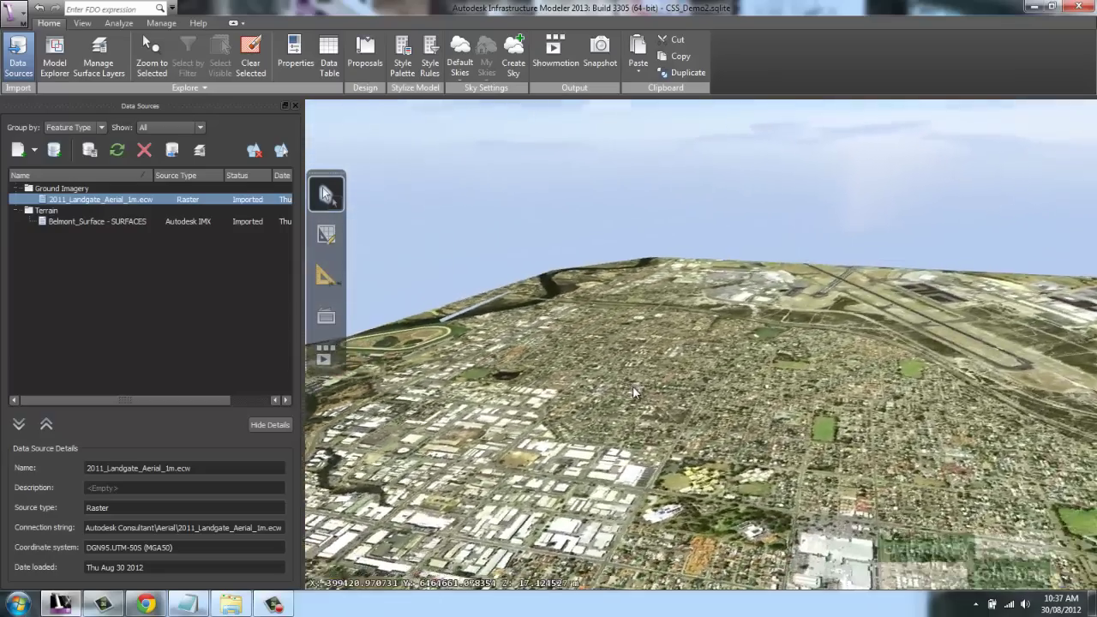
{"action": "middle_click_drag", "start_coordinate": [633, 392], "coordinate": [429, 377]}
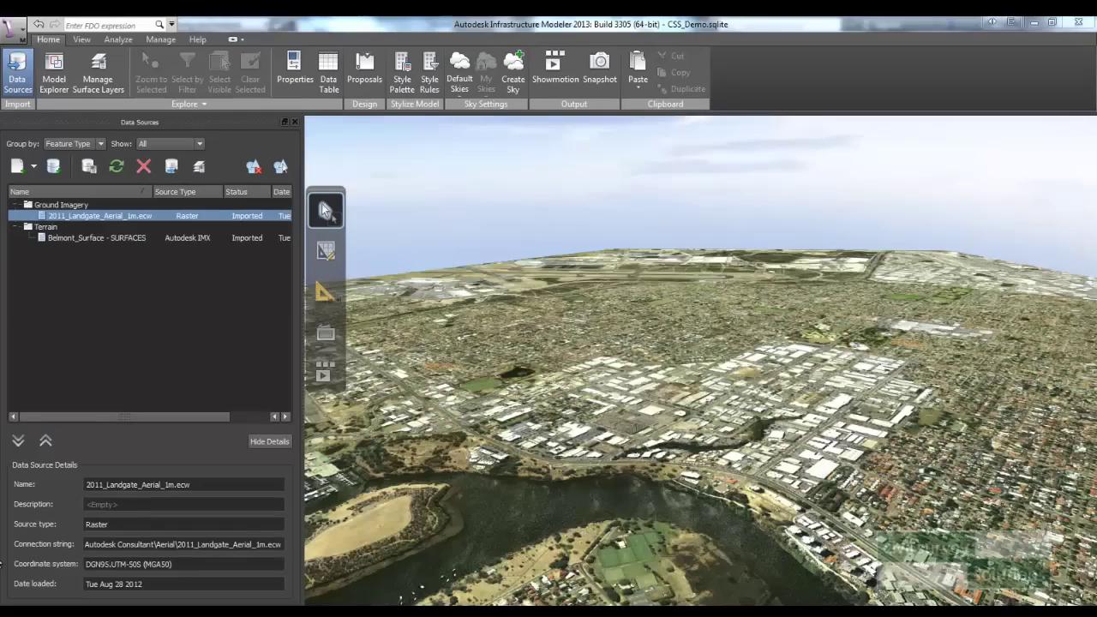
{"action": "left_click_drag", "start_coordinate": [617, 480], "coordinate": [605, 448]}
{"action": "scroll", "coordinate": [618, 447], "scroll_direction": "up", "scroll_amount": 2}
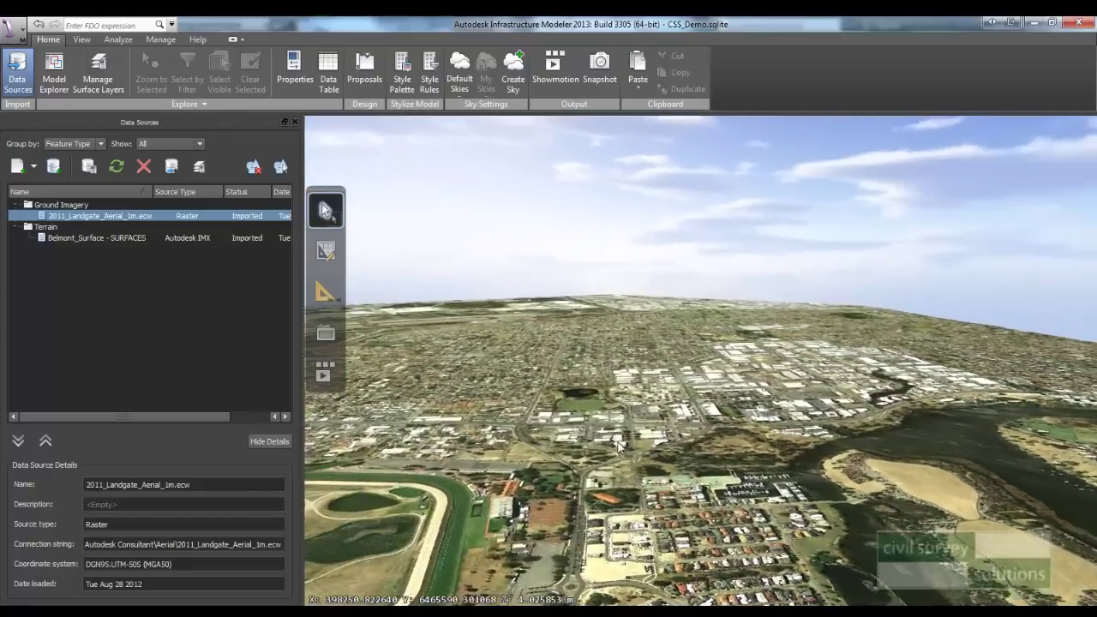
Step: Add Buildings2.sdf from the CSS folder of Data For Autodesk Consultant as an SDF data source
{"action": "middle_click_drag", "start_coordinate": [617, 445], "coordinate": [618, 430]}
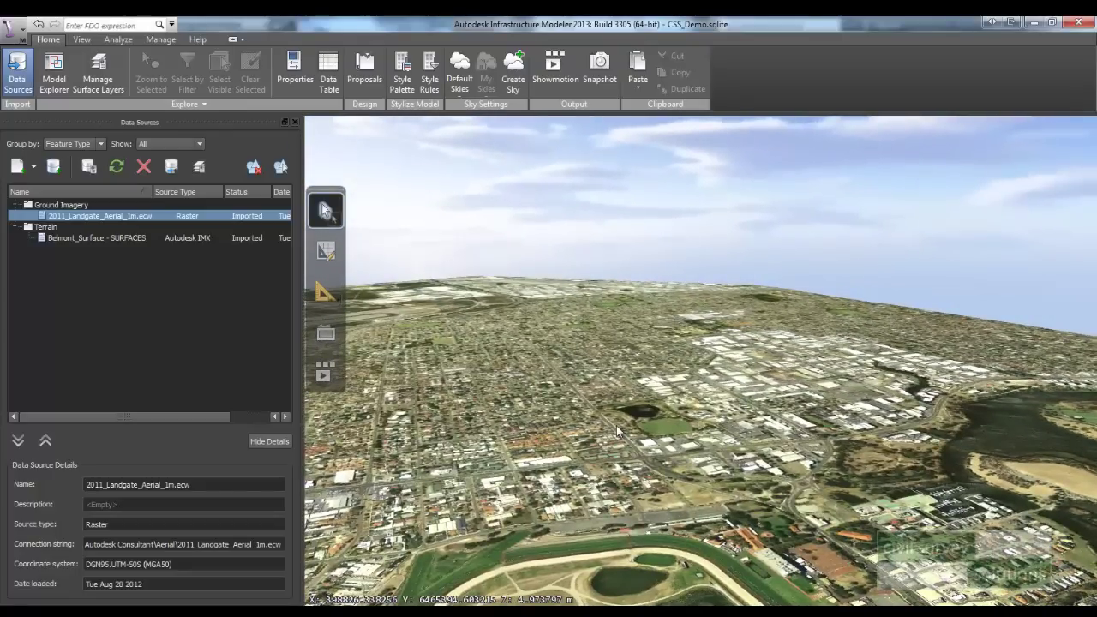
{"action": "scroll", "coordinate": [553, 384], "scroll_direction": "up", "scroll_amount": 4}
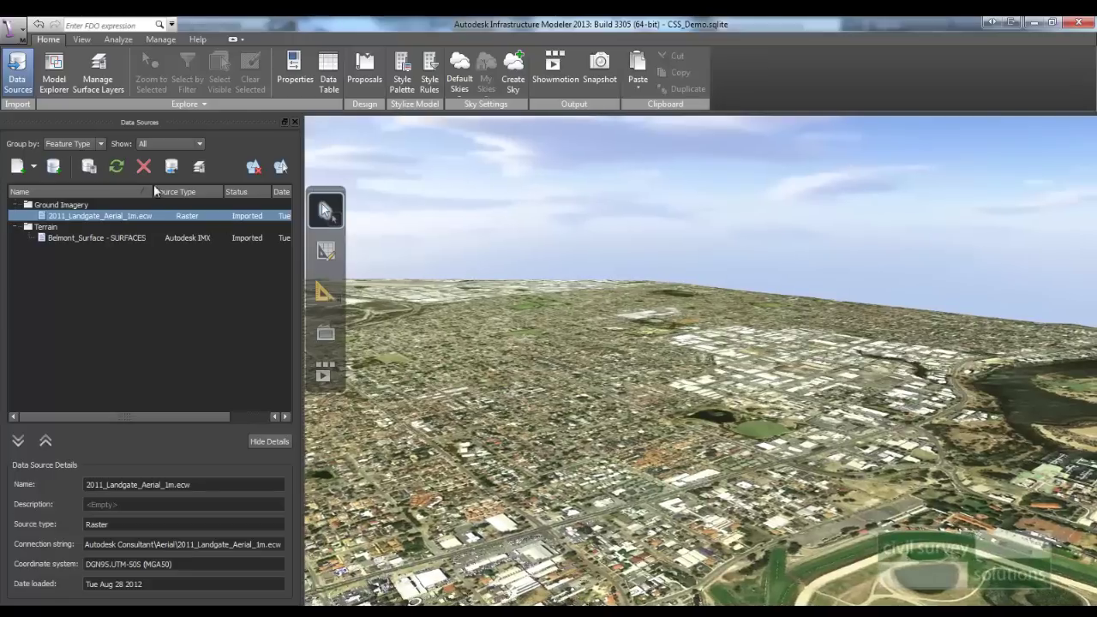
{"action": "left_click", "coordinate": [34, 169]}
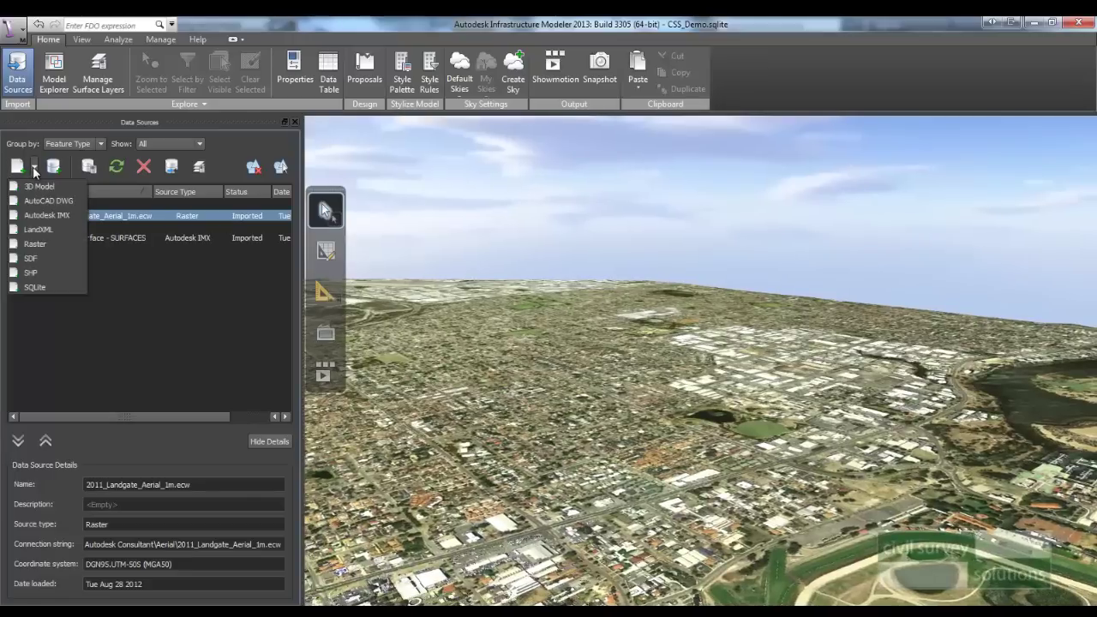
{"action": "left_click", "coordinate": [62, 258]}
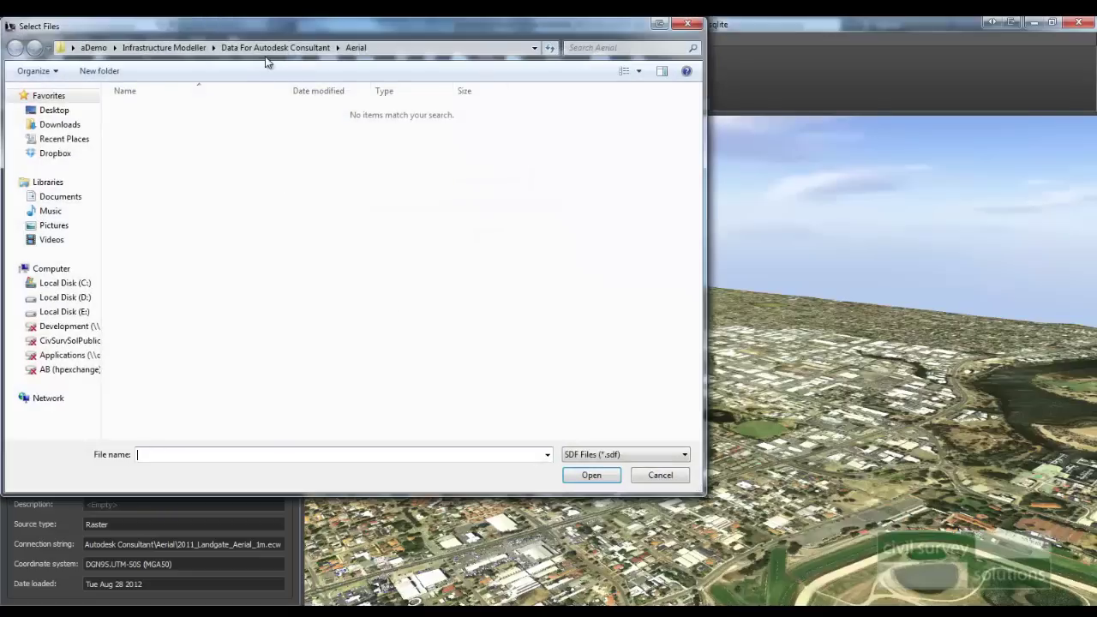
{"action": "left_click", "coordinate": [267, 49]}
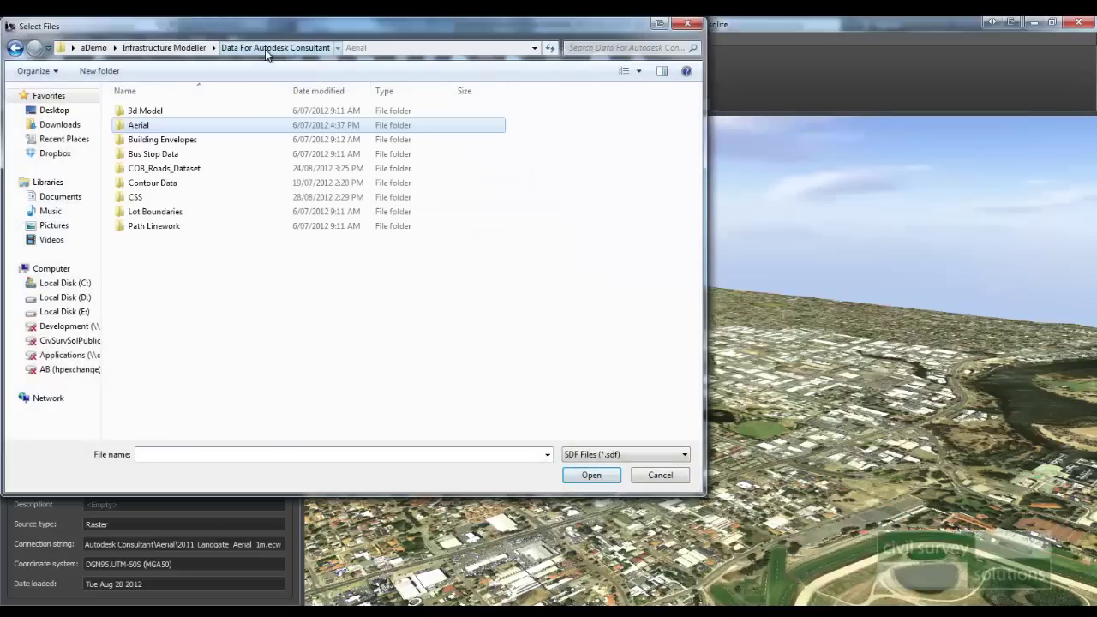
{"action": "left_click", "coordinate": [151, 199]}
{"action": "double_click", "coordinate": [151, 199]}
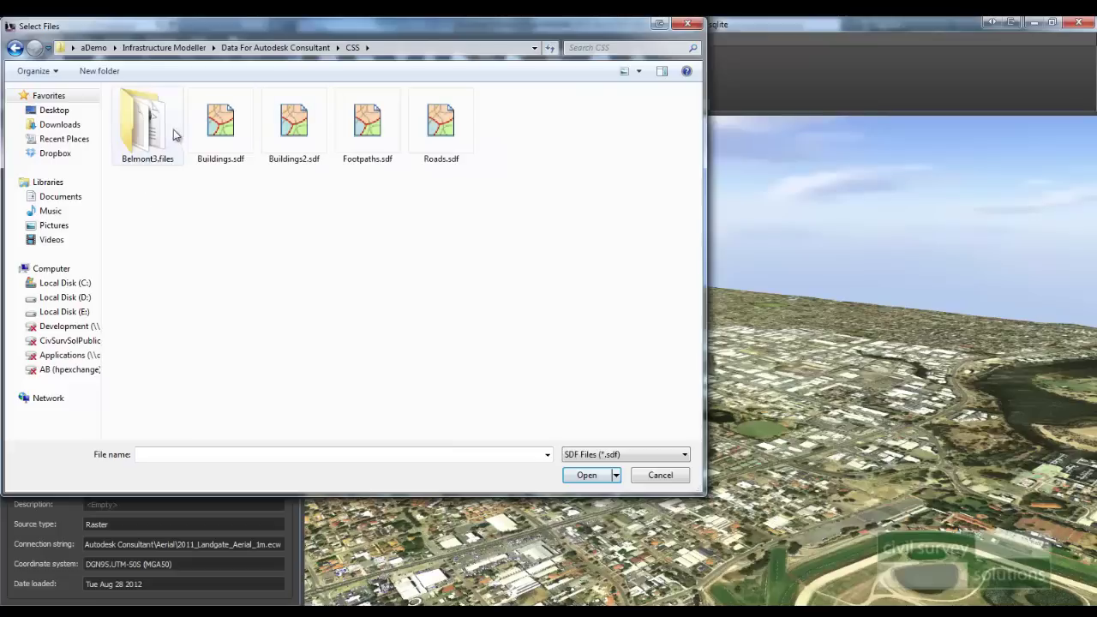
{"action": "left_click", "coordinate": [305, 141]}
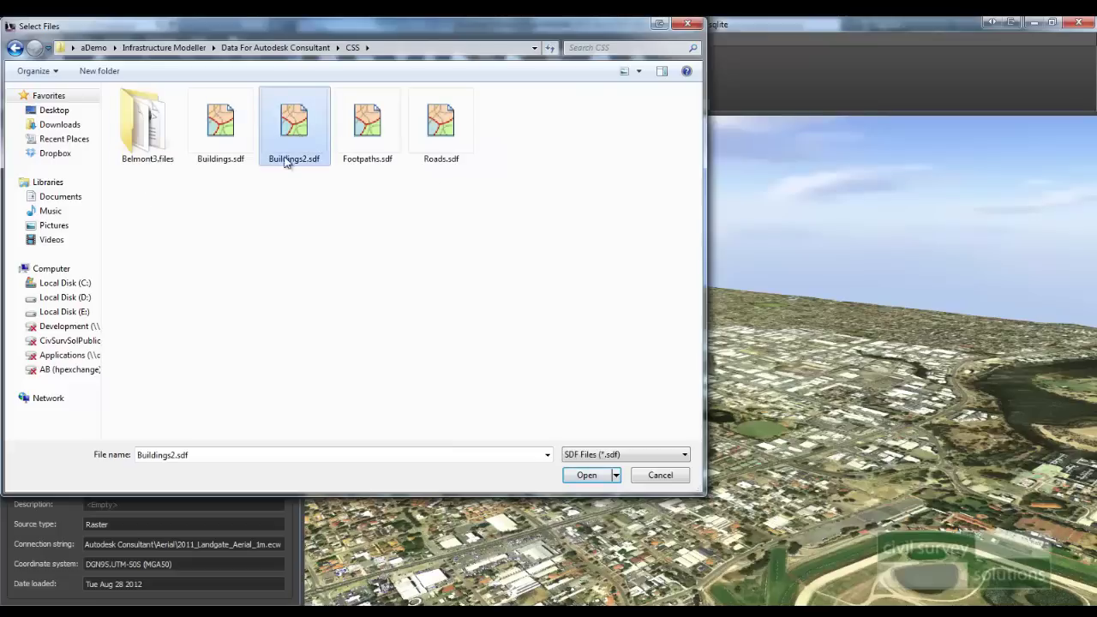
{"action": "left_click", "coordinate": [588, 476]}
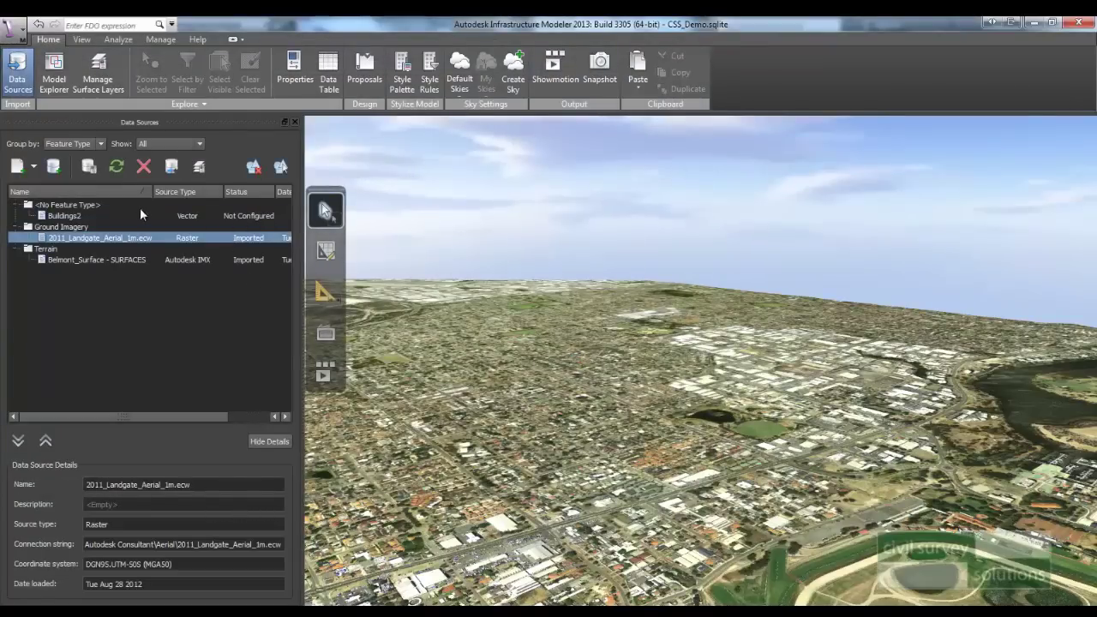
Step: Configure the Buildings2 source with the coordinate system DGN95.UTM-50S and the feature type Buildings
{"action": "left_click", "coordinate": [246, 218]}
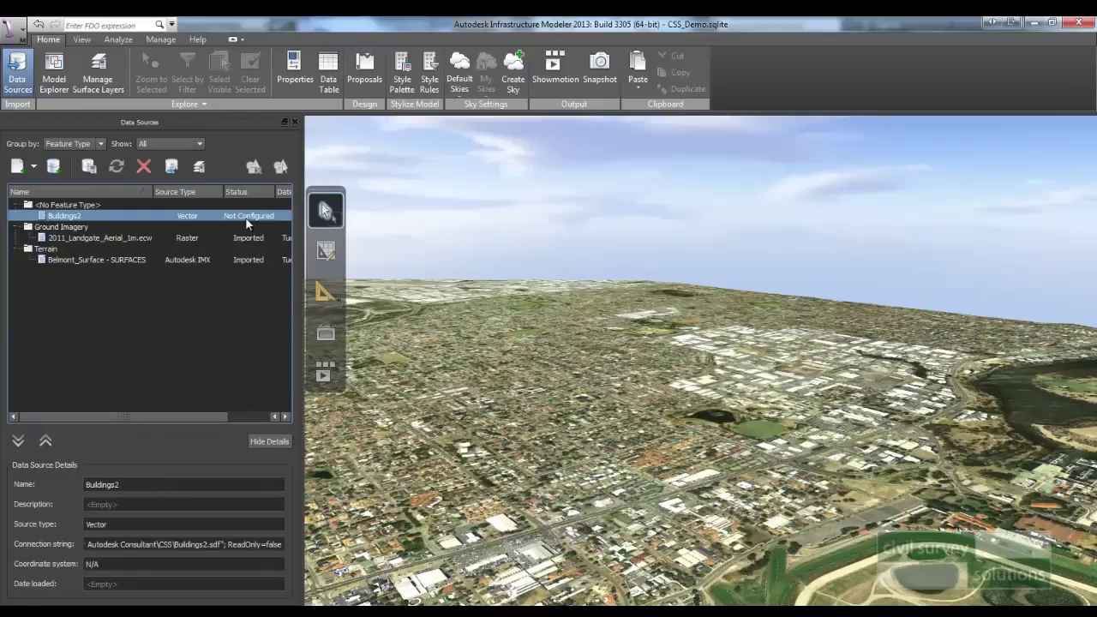
{"action": "right_click", "coordinate": [248, 218]}
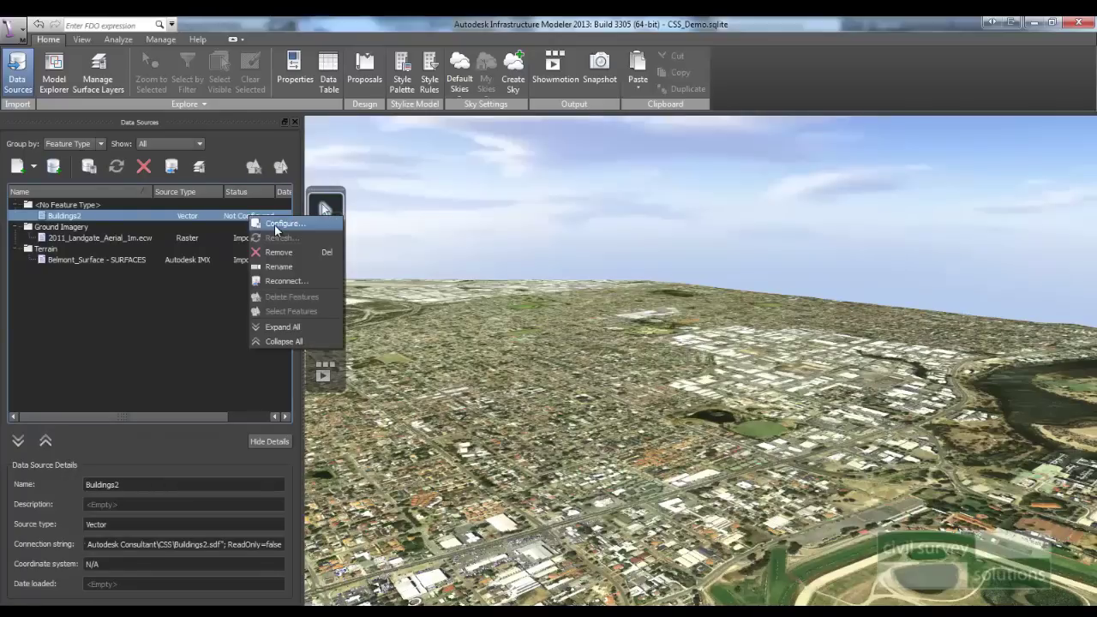
{"action": "left_click", "coordinate": [283, 223]}
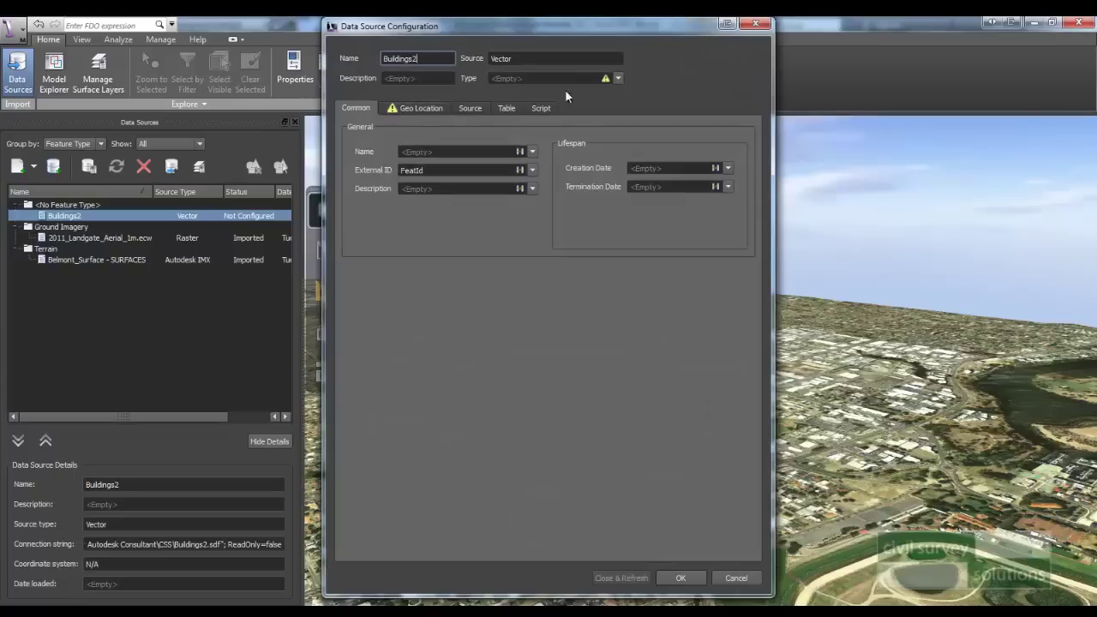
{"action": "left_click", "coordinate": [442, 109]}
{"action": "left_click", "coordinate": [749, 131]}
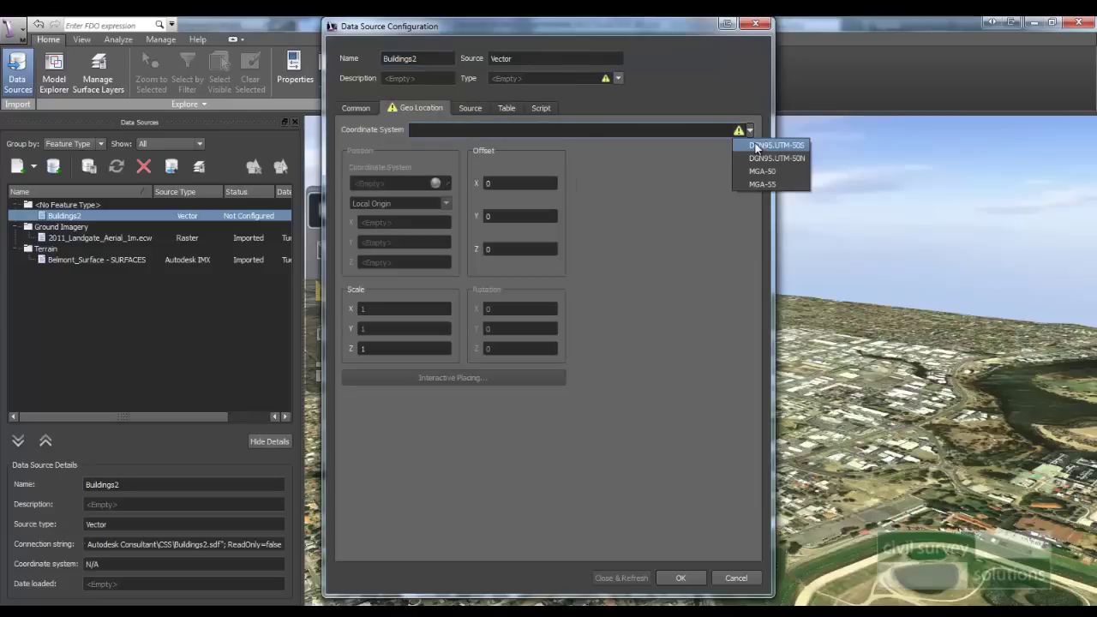
{"action": "left_click", "coordinate": [771, 146]}
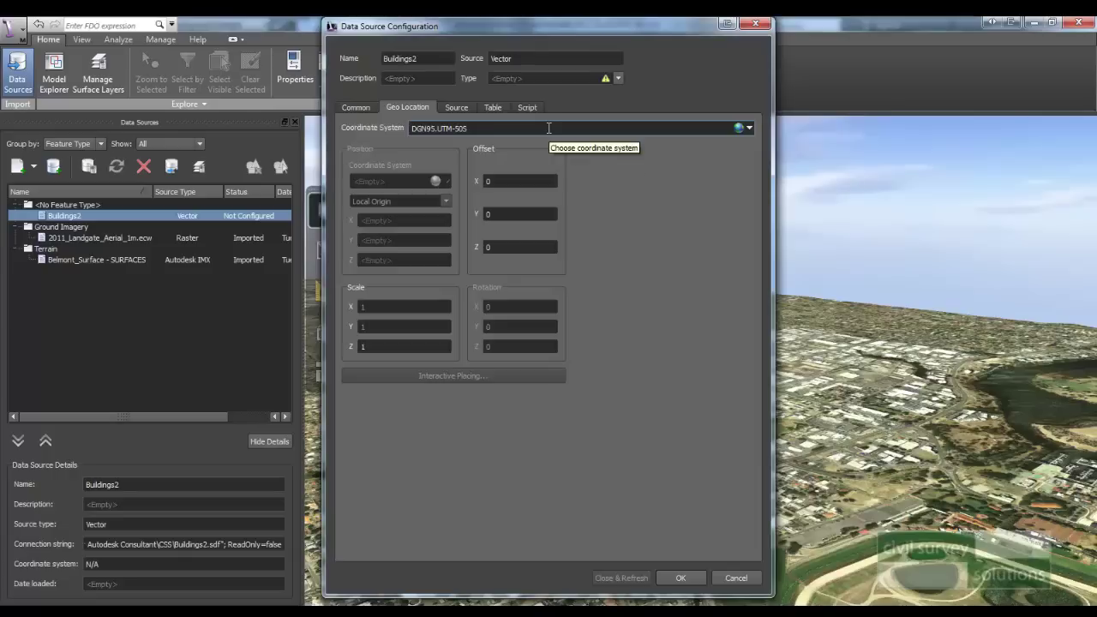
{"action": "left_click_drag", "start_coordinate": [436, 28], "coordinate": [442, 34]}
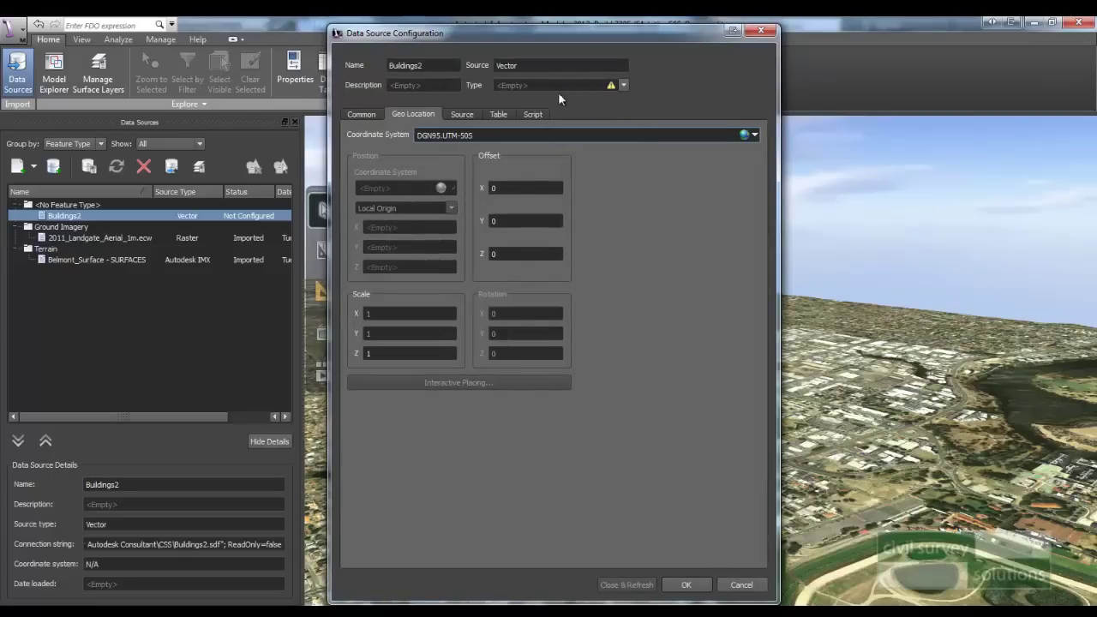
{"action": "left_click", "coordinate": [626, 86]}
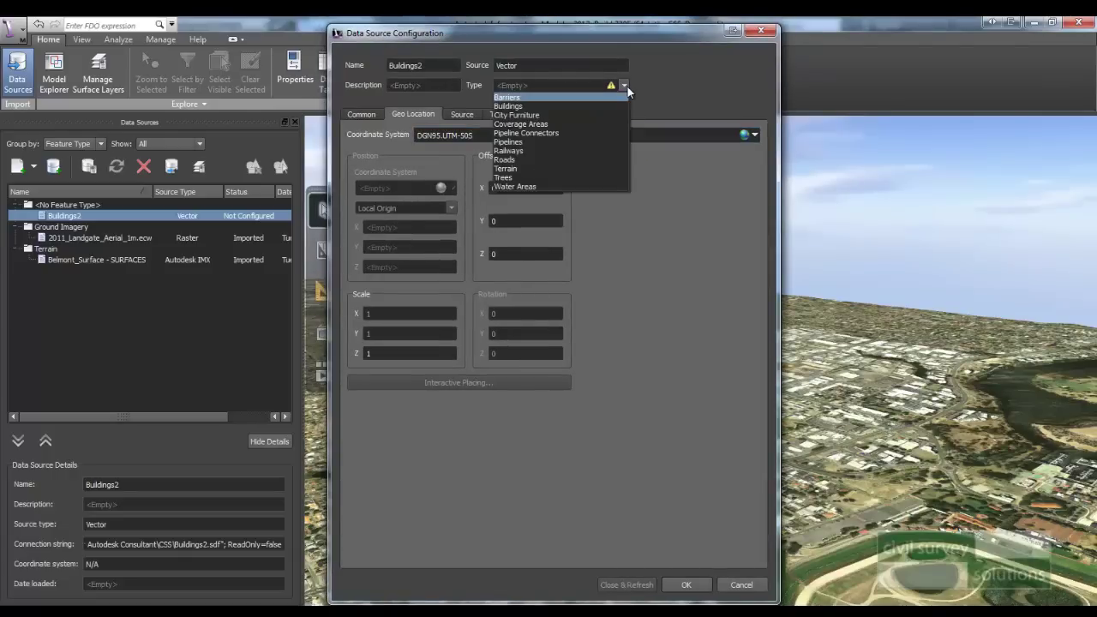
{"action": "left_click", "coordinate": [617, 104]}
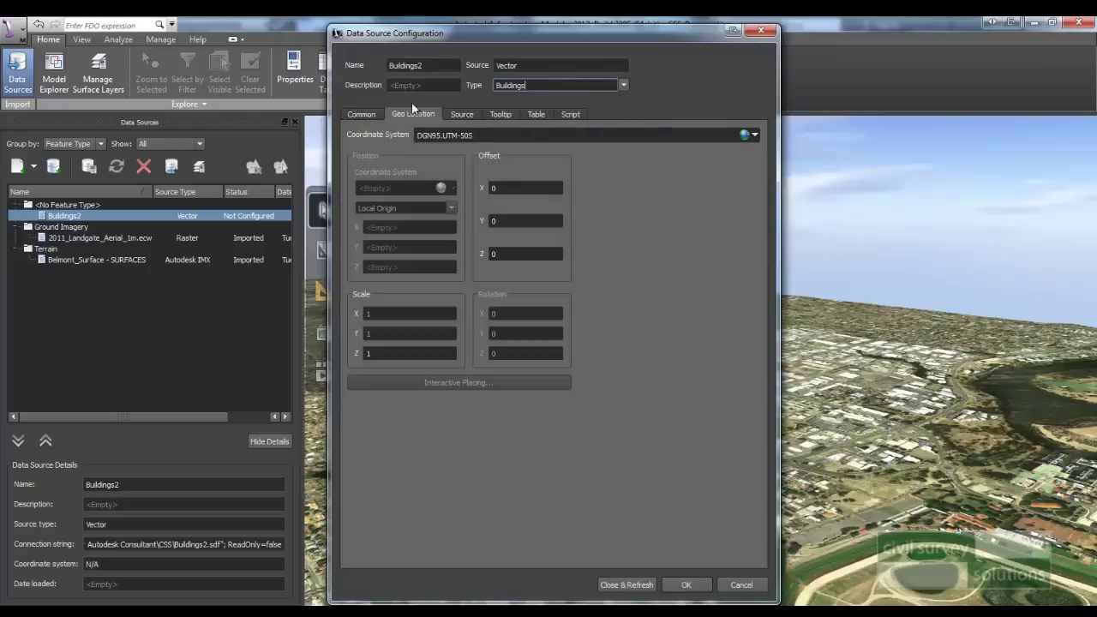
Step: Set the rule style of the Buildings2 source to the brick facade Dromio
{"action": "left_click", "coordinate": [365, 114]}
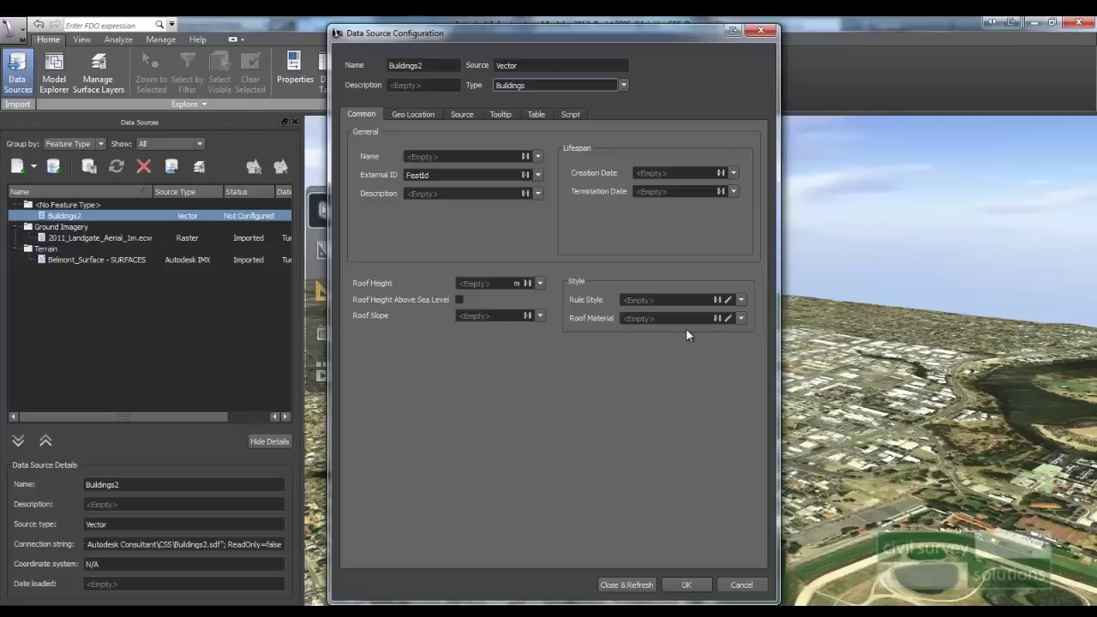
{"action": "left_click", "coordinate": [728, 301]}
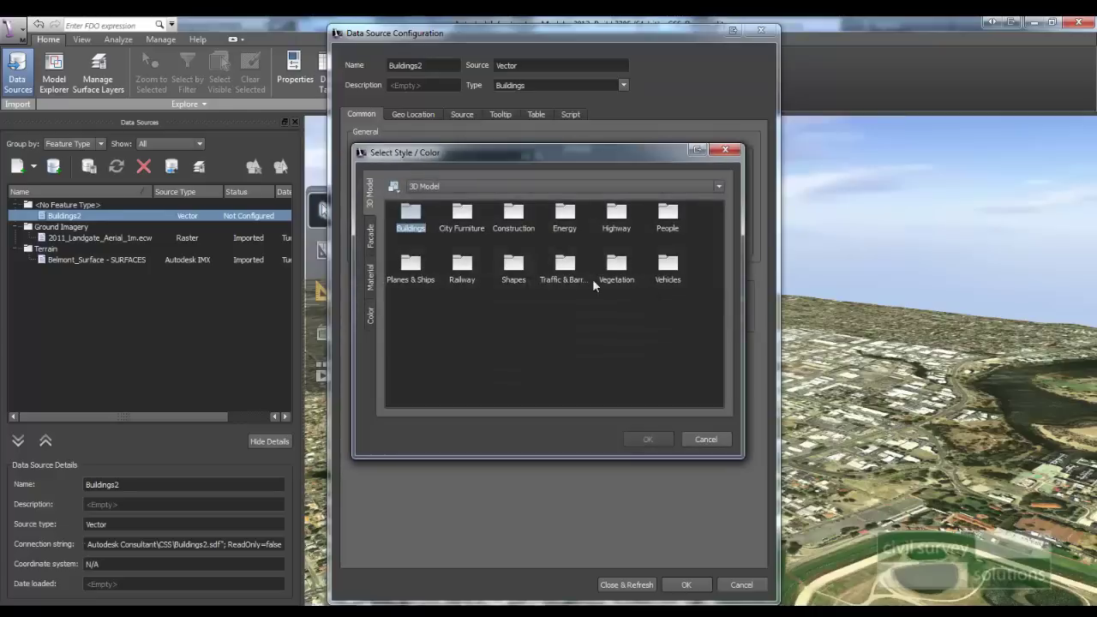
{"action": "left_click", "coordinate": [367, 239]}
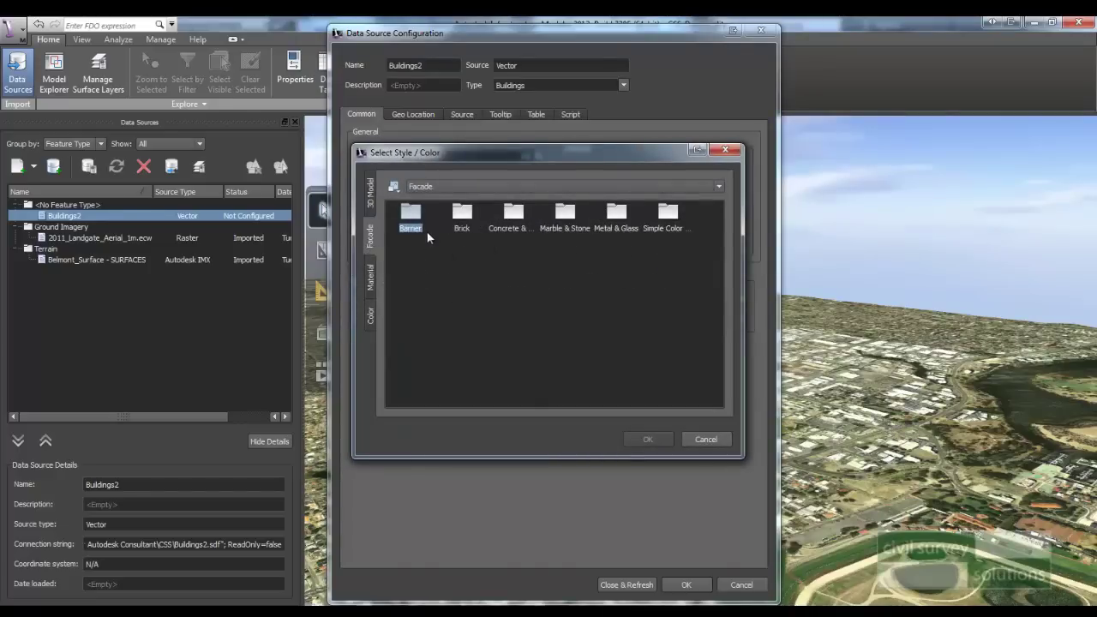
{"action": "double_click", "coordinate": [462, 225]}
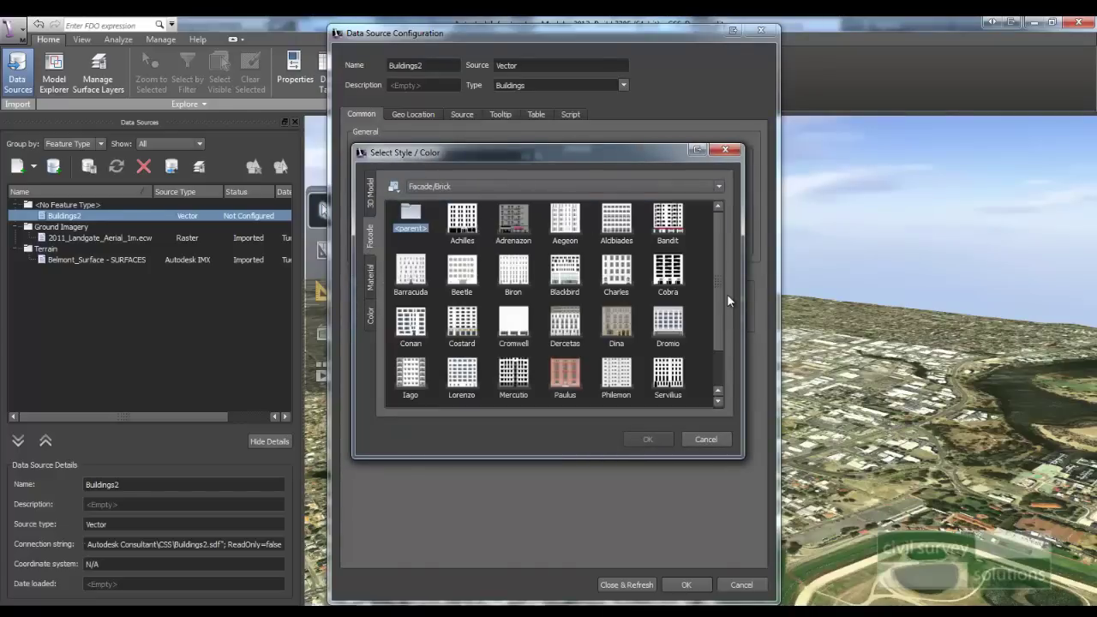
{"action": "scroll", "coordinate": [724, 322], "scroll_direction": "down", "scroll_amount": 1}
{"action": "left_click_drag", "start_coordinate": [724, 321], "coordinate": [726, 345]}
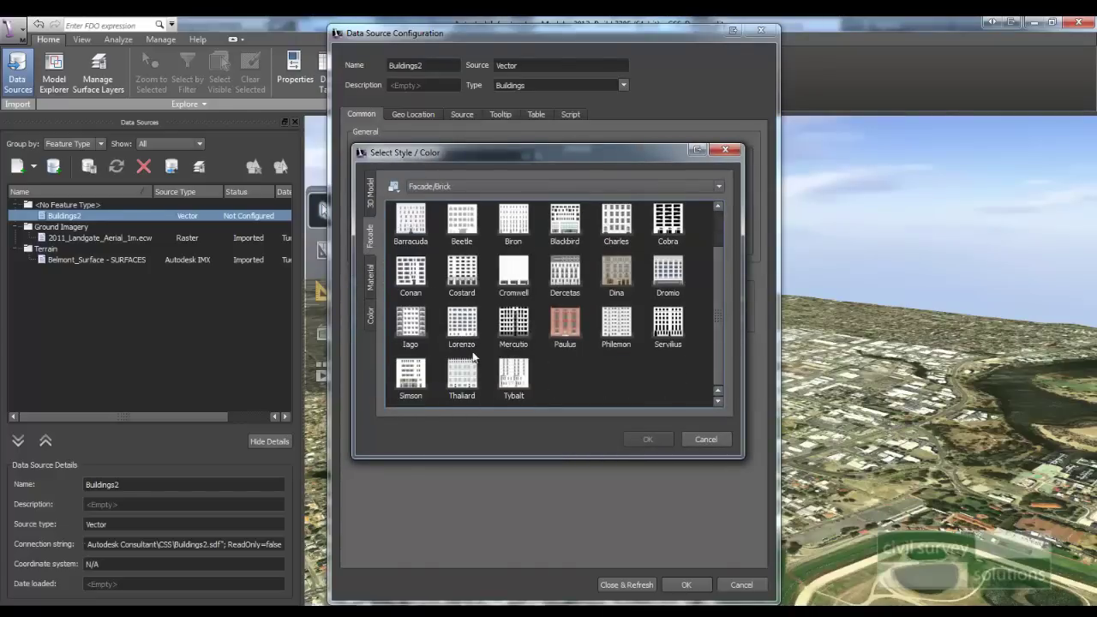
{"action": "left_click", "coordinate": [673, 283]}
{"action": "left_click", "coordinate": [648, 440]}
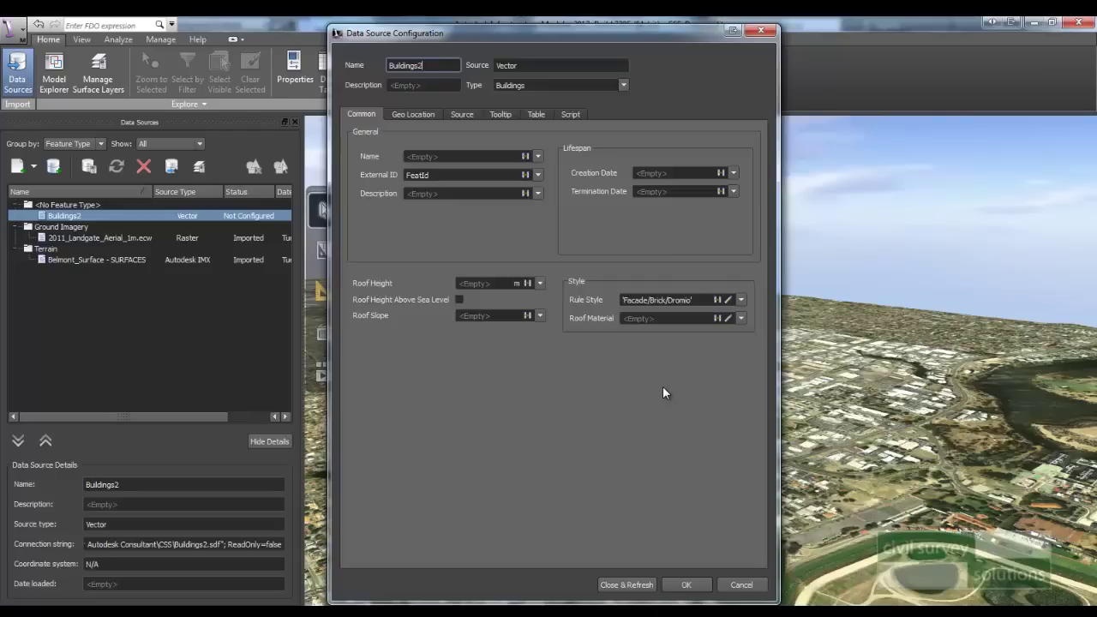
Step: Set the roof material of the Buildings2 source to the roofing material Spanish Tile Red Horizontal
{"action": "left_click", "coordinate": [728, 318]}
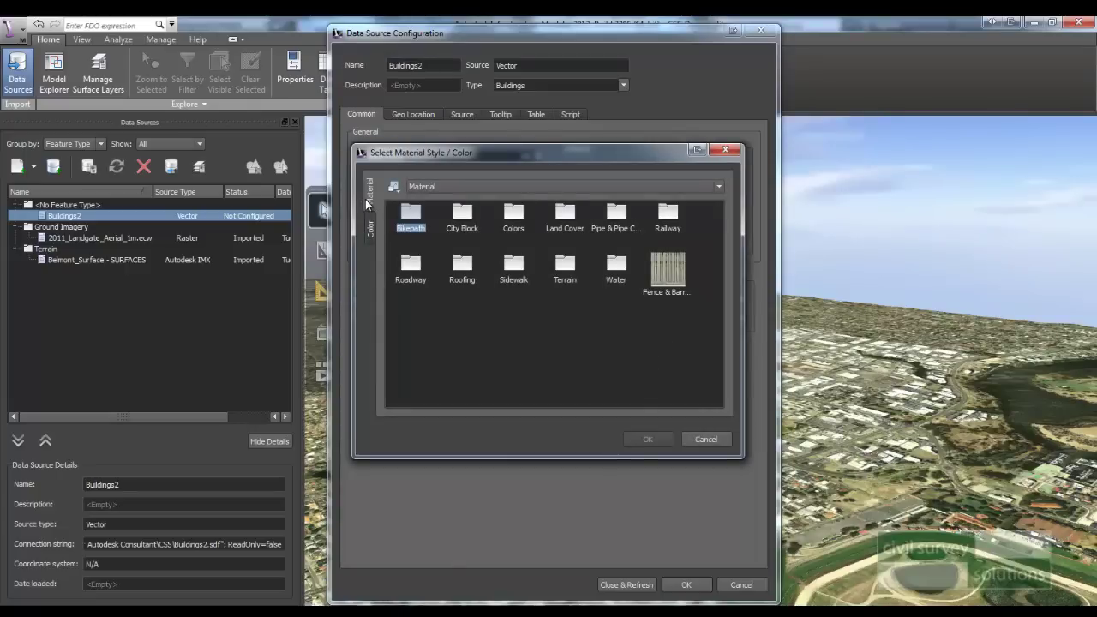
{"action": "double_click", "coordinate": [460, 268]}
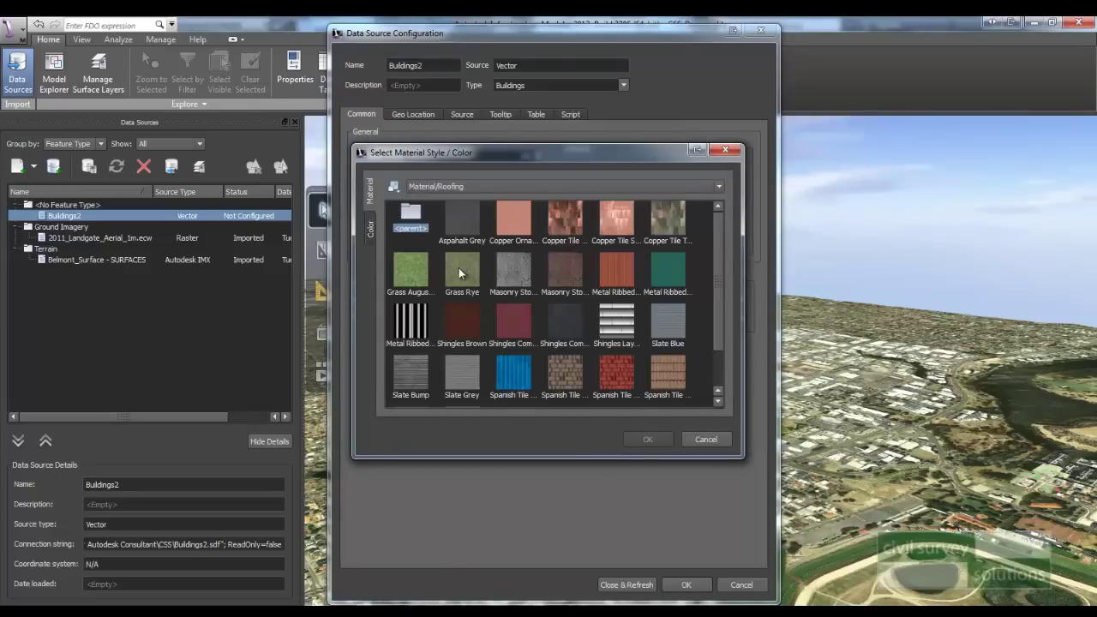
{"action": "left_click_drag", "start_coordinate": [720, 318], "coordinate": [719, 370]}
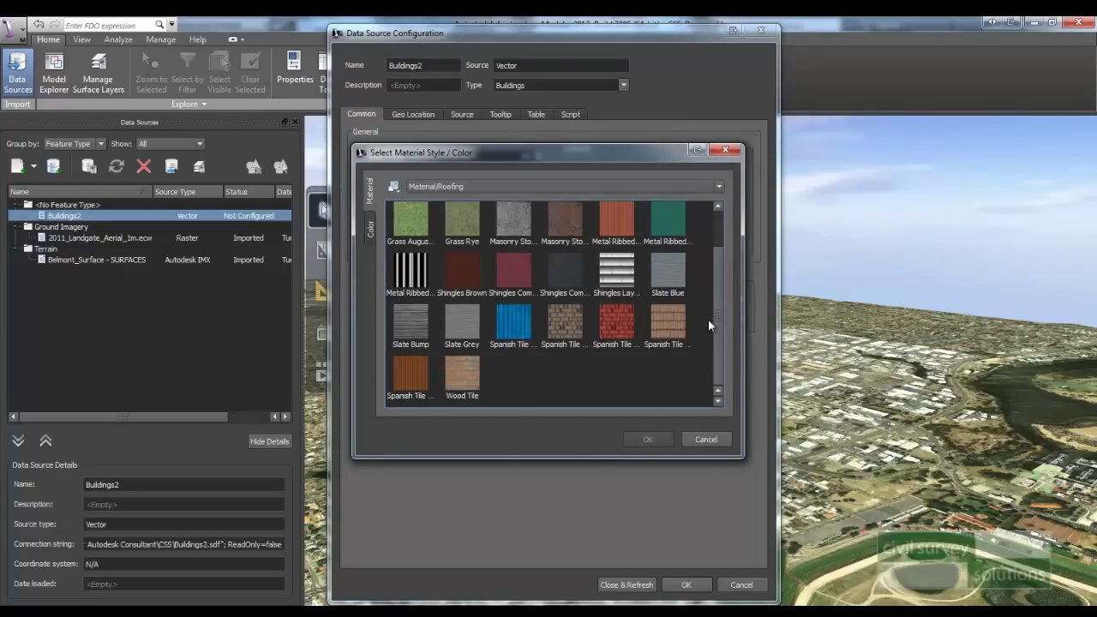
{"action": "left_click_drag", "start_coordinate": [718, 317], "coordinate": [720, 278]}
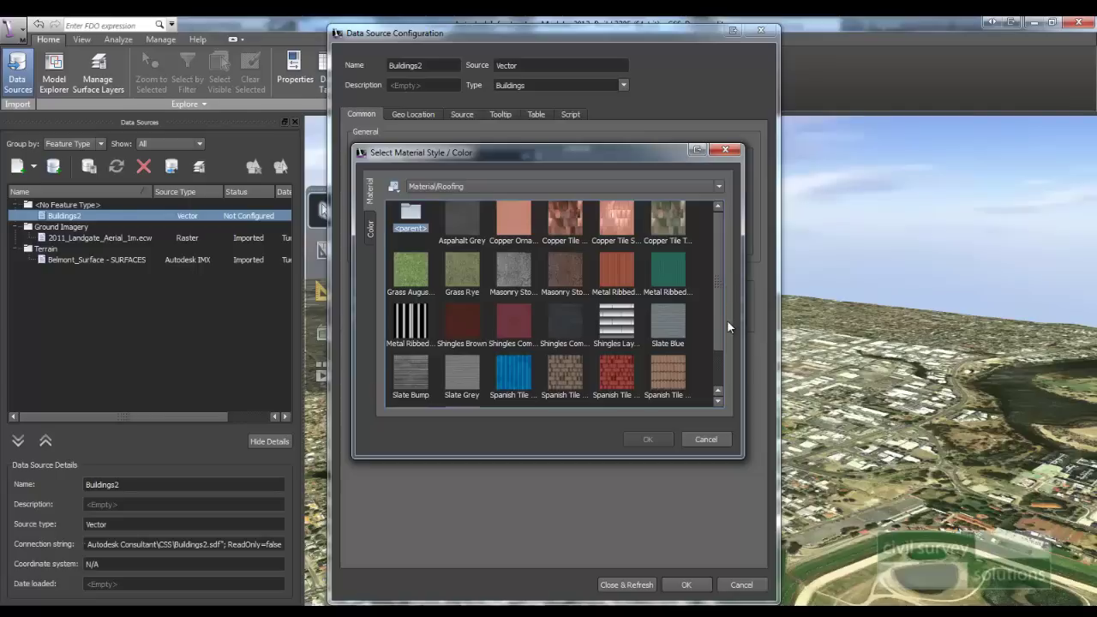
{"action": "scroll", "coordinate": [717, 336], "scroll_direction": "down", "scroll_amount": 1}
{"action": "left_click", "coordinate": [678, 348]}
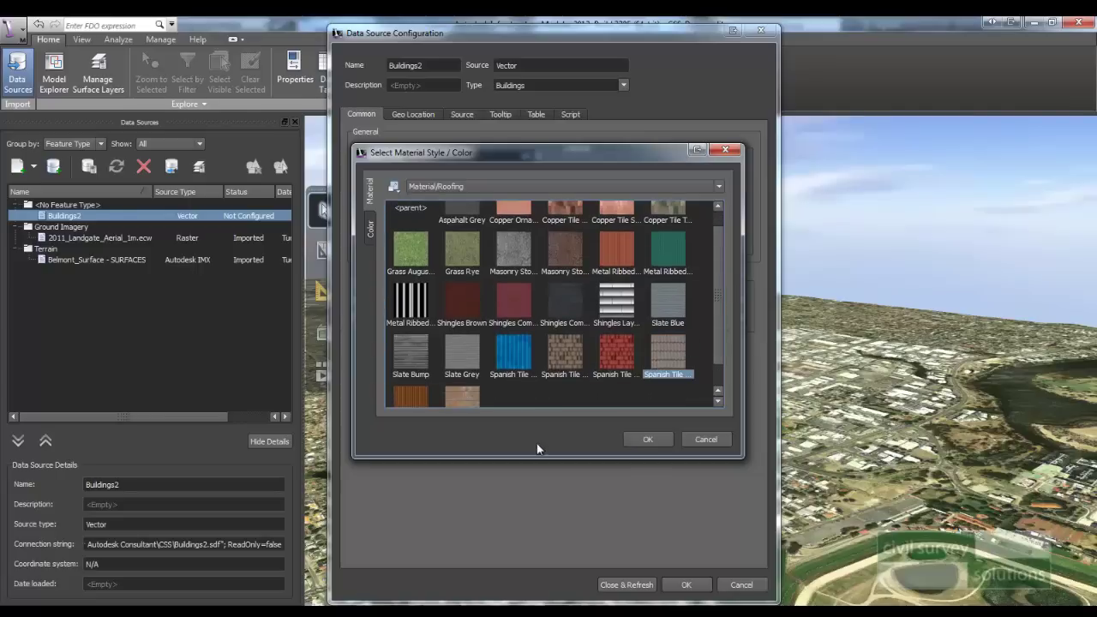
{"action": "left_click", "coordinate": [648, 439]}
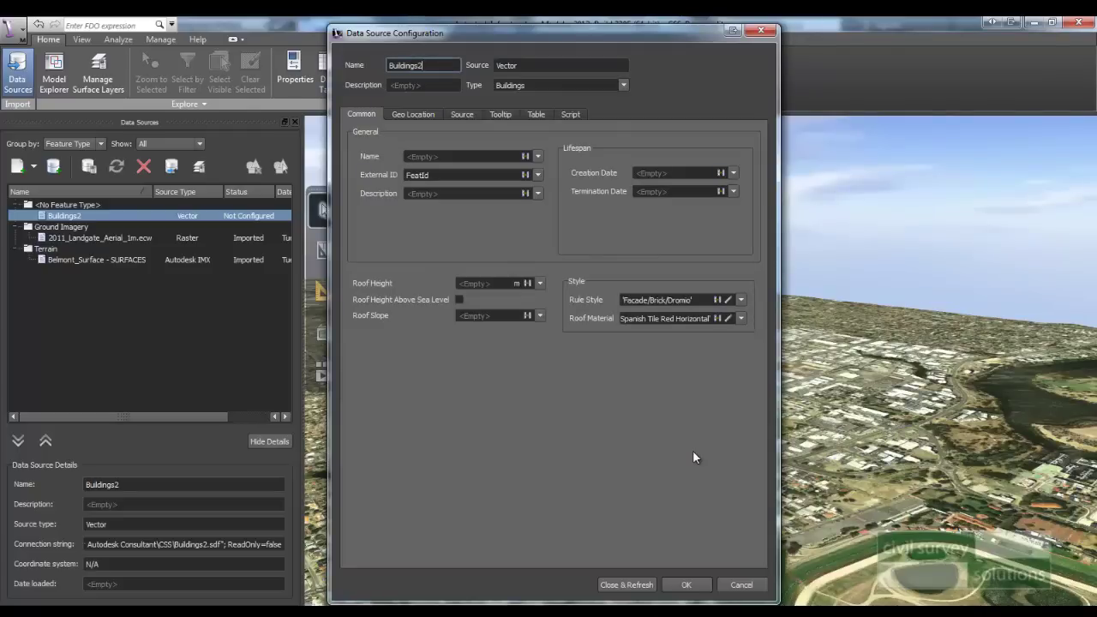
Step: Set the draping option of the Buildings2 source to Drape
{"action": "left_click", "coordinate": [467, 115]}
{"action": "left_click", "coordinate": [431, 185]}
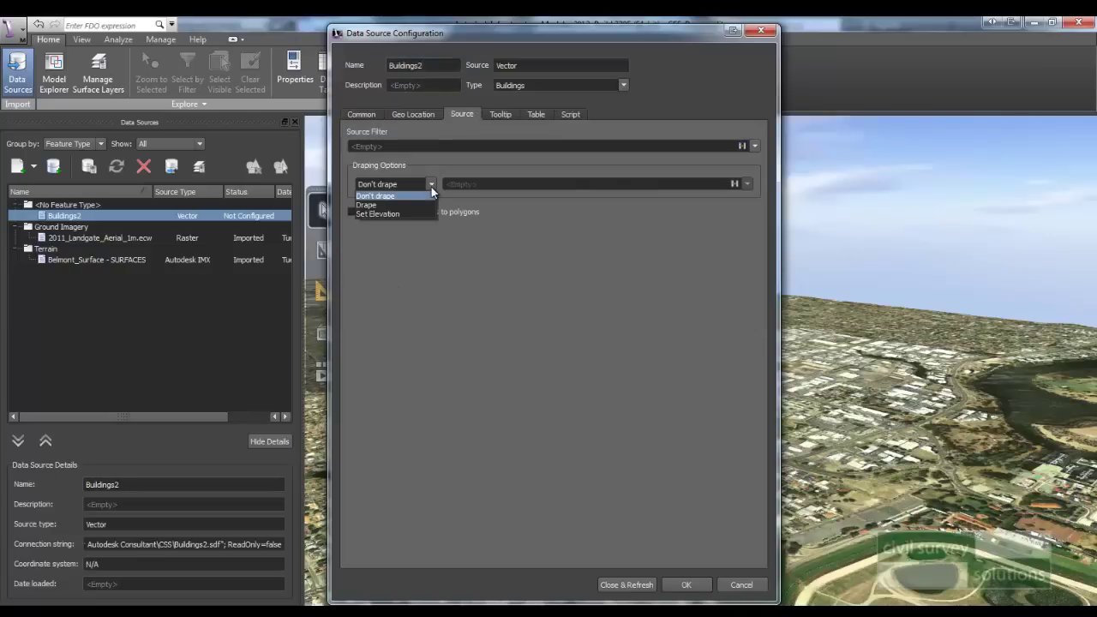
{"action": "left_click", "coordinate": [407, 203]}
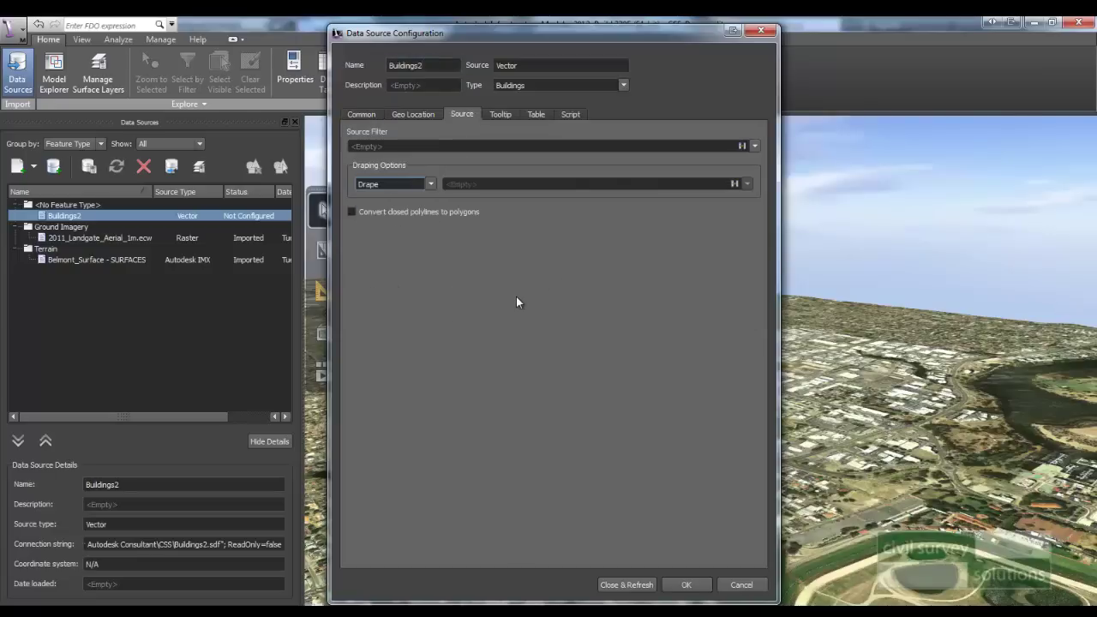
Step: Map the roof height to BUILDING_HEIGHT, set the roof slope to 22, and refresh the Buildings2 source into the model
{"action": "left_click", "coordinate": [365, 114]}
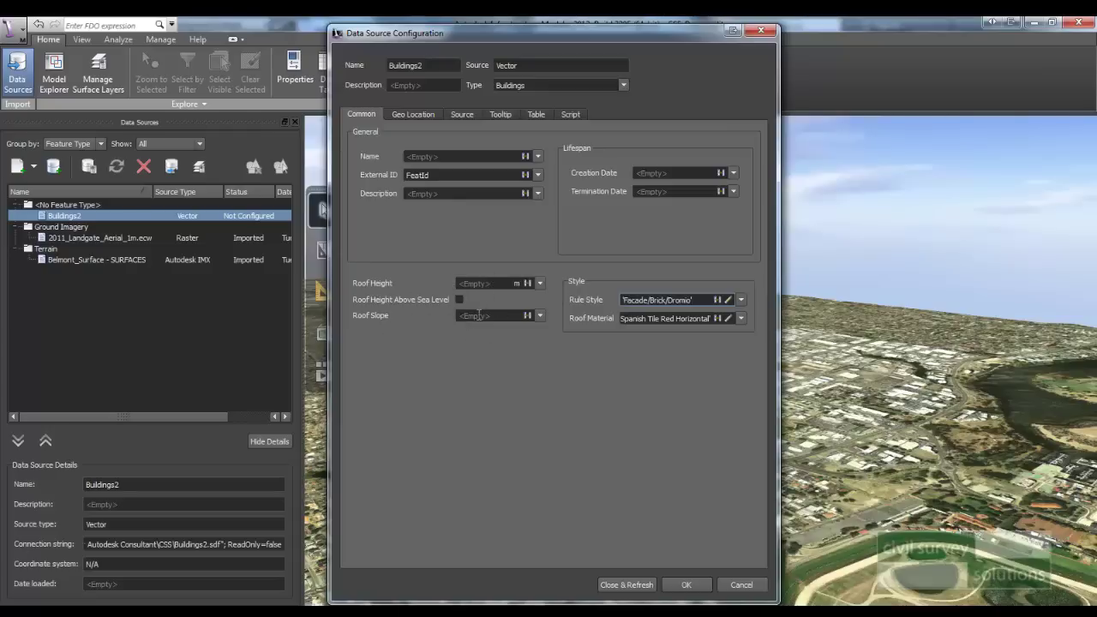
{"action": "left_click", "coordinate": [541, 285]}
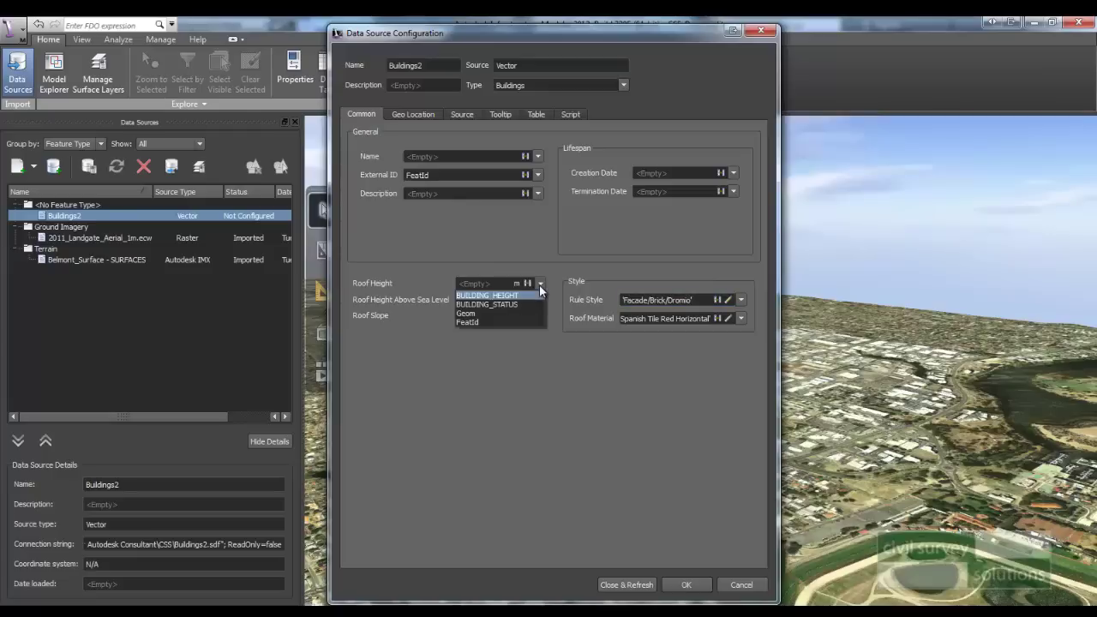
{"action": "left_click", "coordinate": [478, 295]}
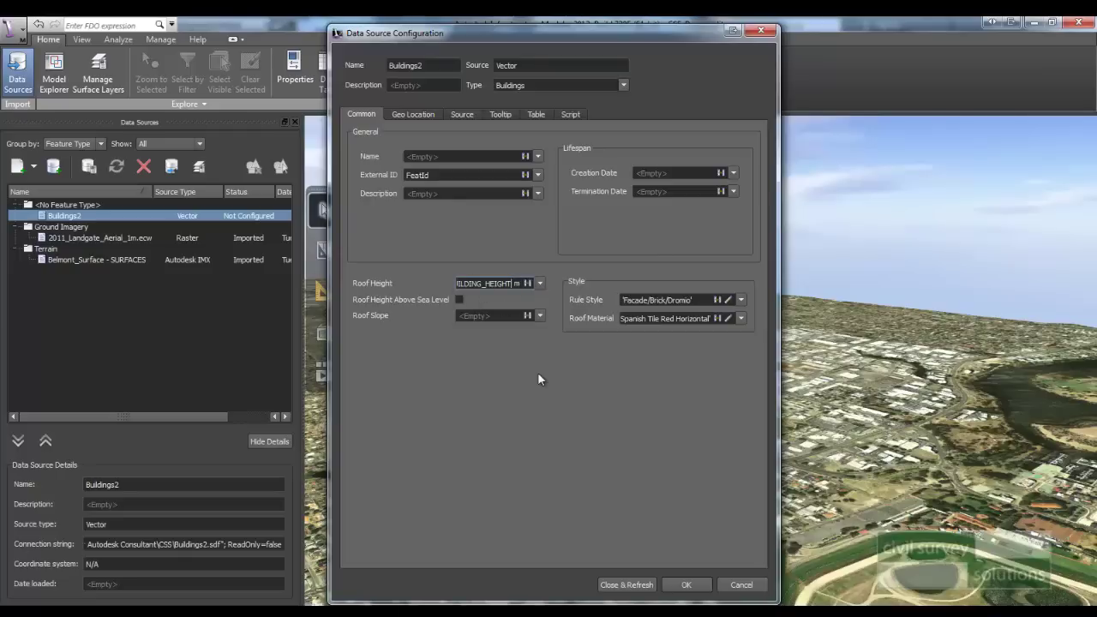
{"action": "left_click", "coordinate": [500, 315]}
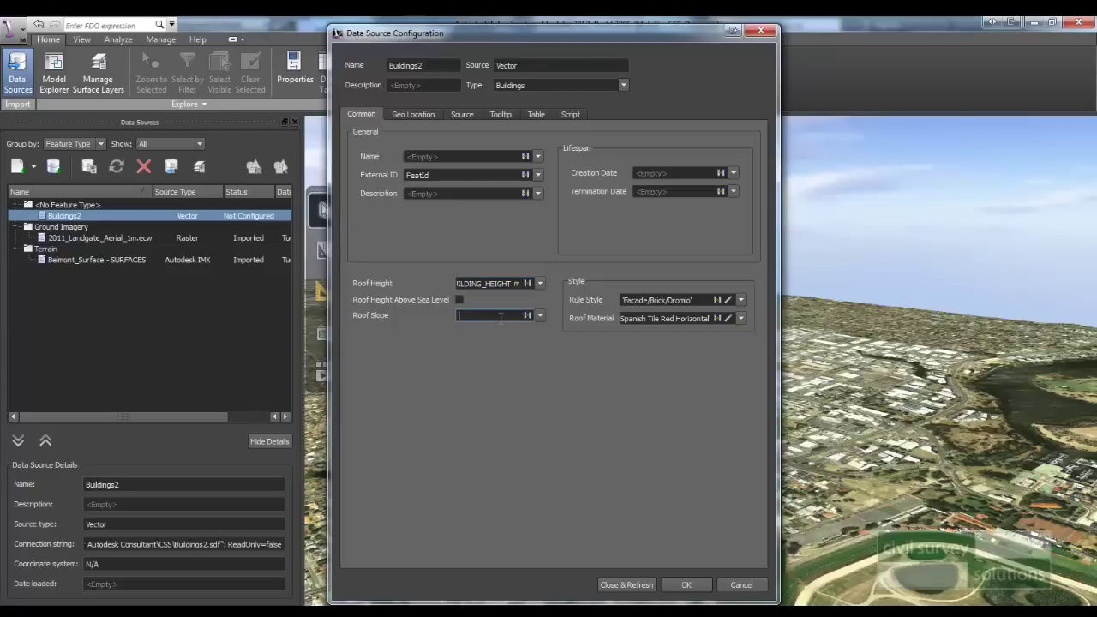
{"action": "type", "text": "22"}
{"action": "left_click", "coordinate": [625, 586]}
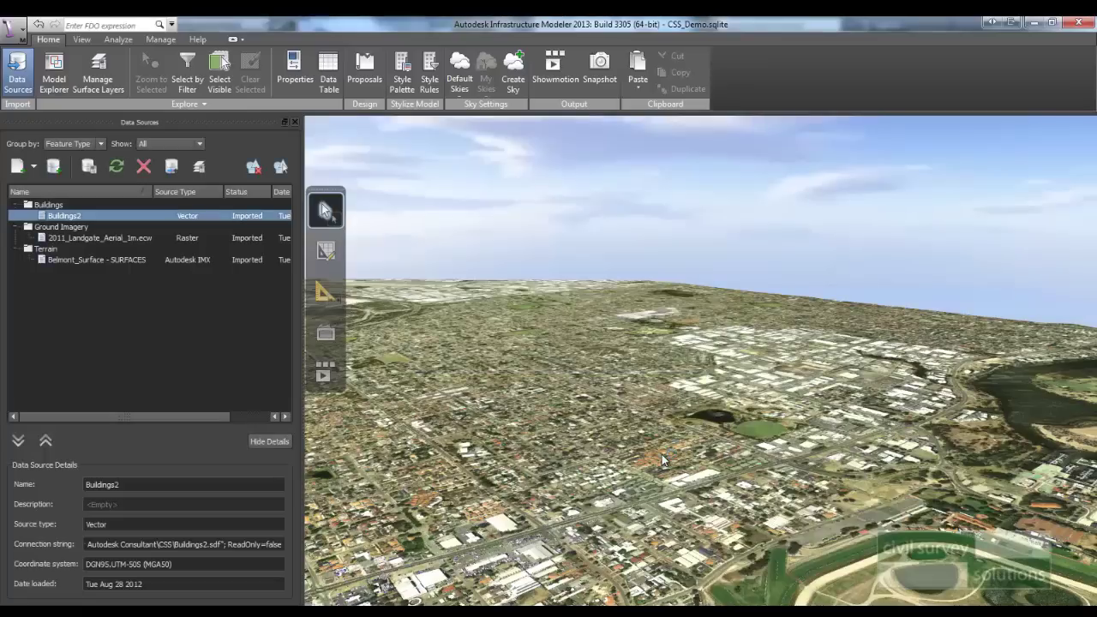
Step: Inspect the styled buildings across the model and view the large multi-storey building by the car park up close
{"action": "left_click_drag", "start_coordinate": [526, 461], "coordinate": [540, 444]}
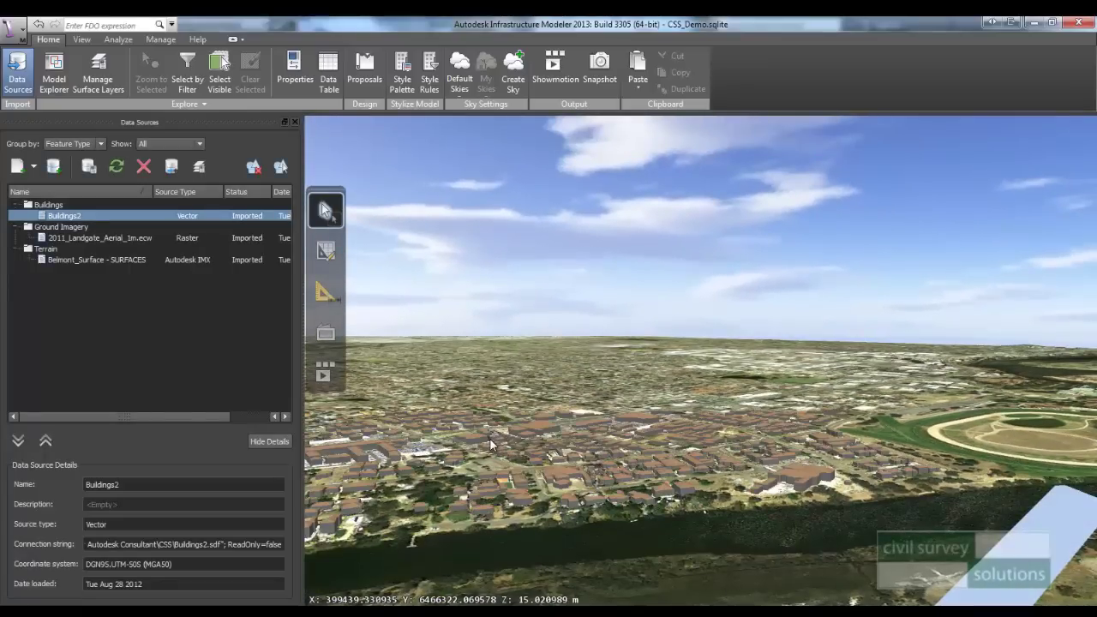
{"action": "scroll", "coordinate": [515, 450], "scroll_direction": "up", "scroll_amount": 3}
{"action": "scroll", "coordinate": [553, 454], "scroll_direction": "up", "scroll_amount": 3}
{"action": "scroll", "coordinate": [566, 453], "scroll_direction": "up", "scroll_amount": 5}
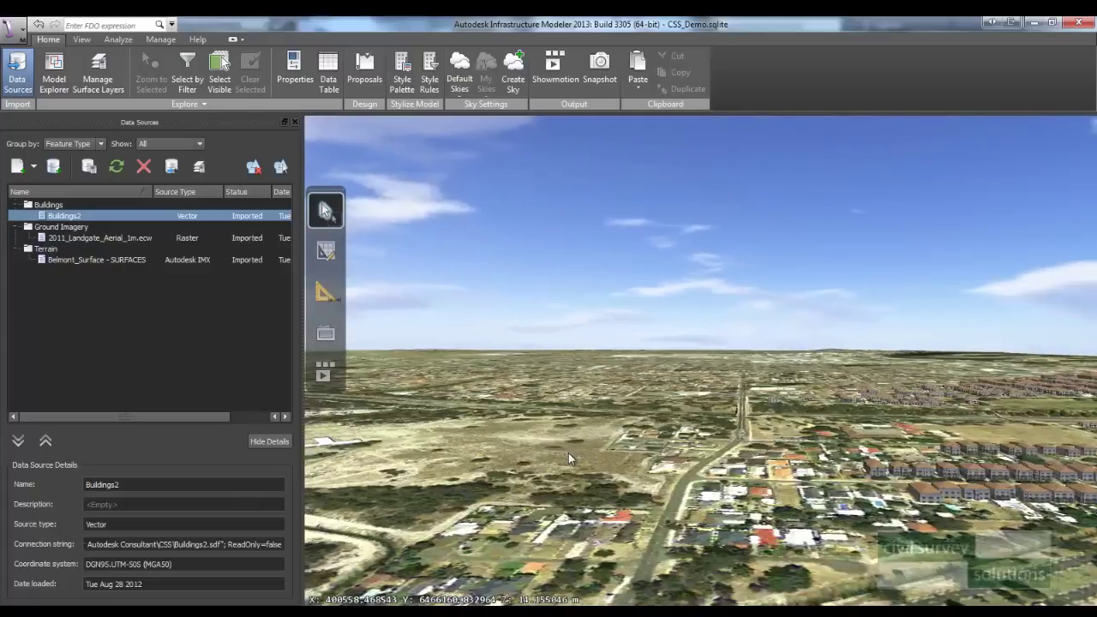
{"action": "scroll", "coordinate": [512, 443], "scroll_direction": "down", "scroll_amount": 10}
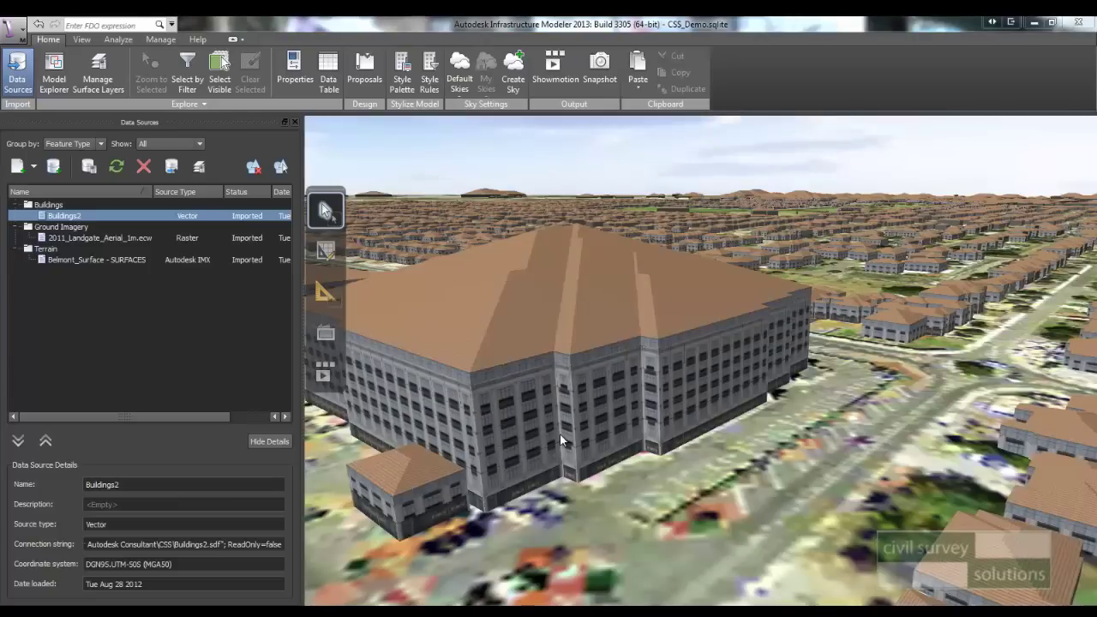
{"action": "left_click_drag", "start_coordinate": [563, 389], "coordinate": [510, 375]}
{"action": "middle_click_drag", "start_coordinate": [510, 374], "coordinate": [711, 340]}
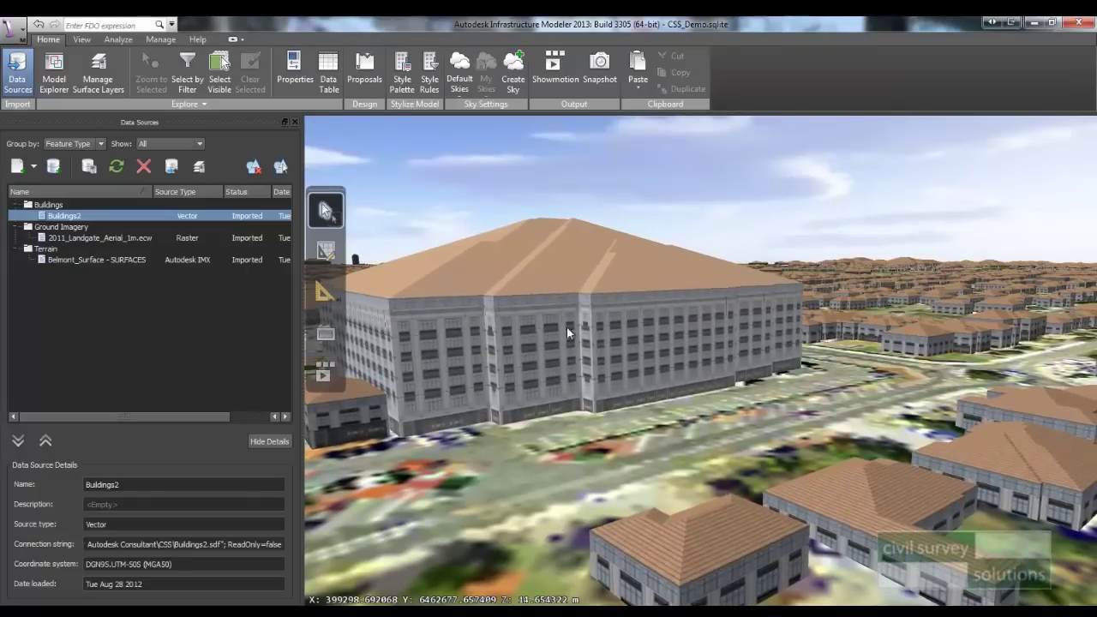
{"action": "left_click_drag", "start_coordinate": [618, 366], "coordinate": [629, 371]}
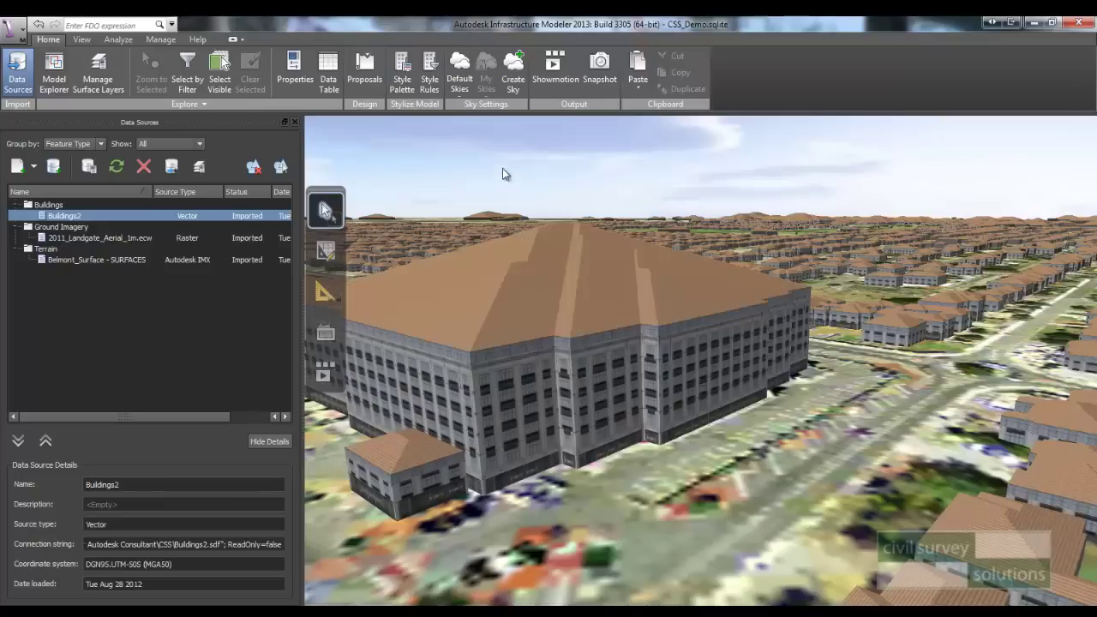
Step: Duplicate the Fence & Barrier style in the Material catalog of the style palette
{"action": "left_click", "coordinate": [405, 90]}
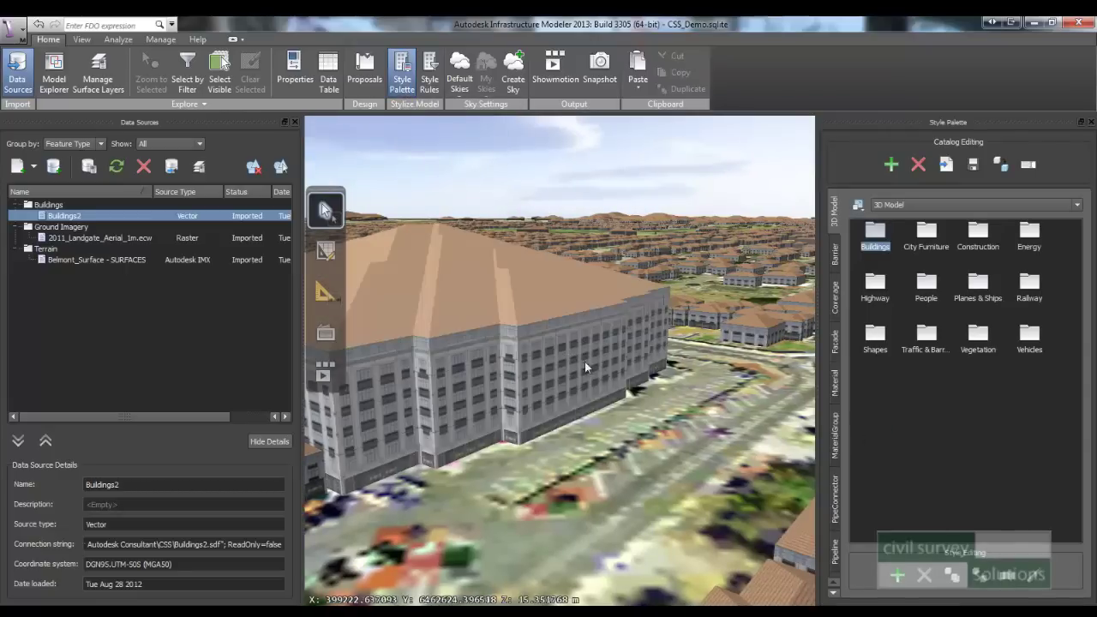
{"action": "left_click", "coordinate": [835, 390]}
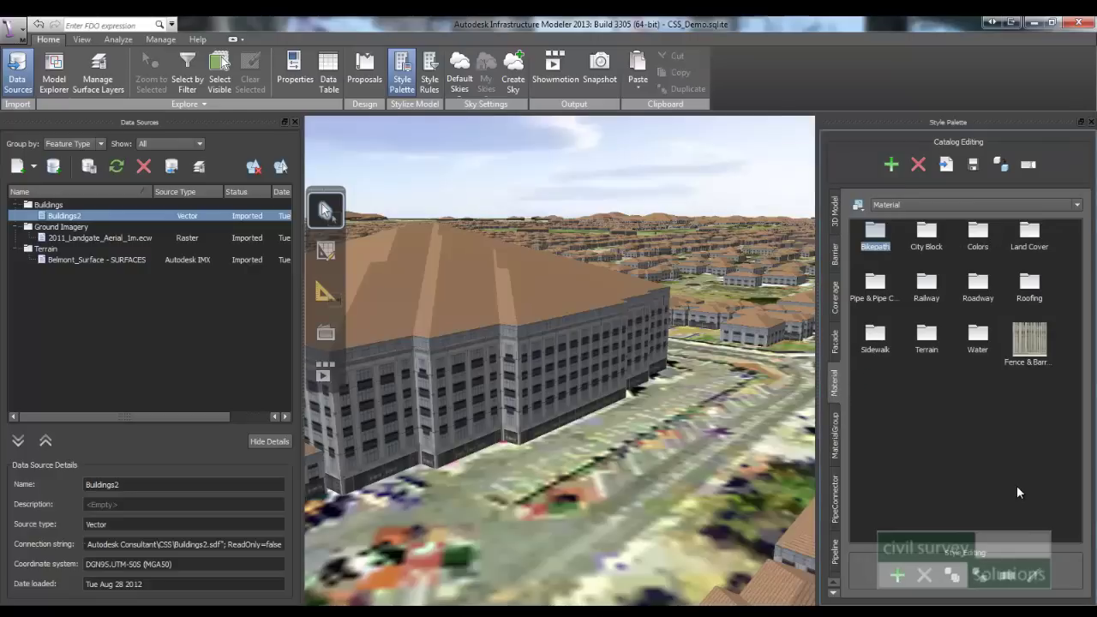
{"action": "left_click", "coordinate": [1029, 356]}
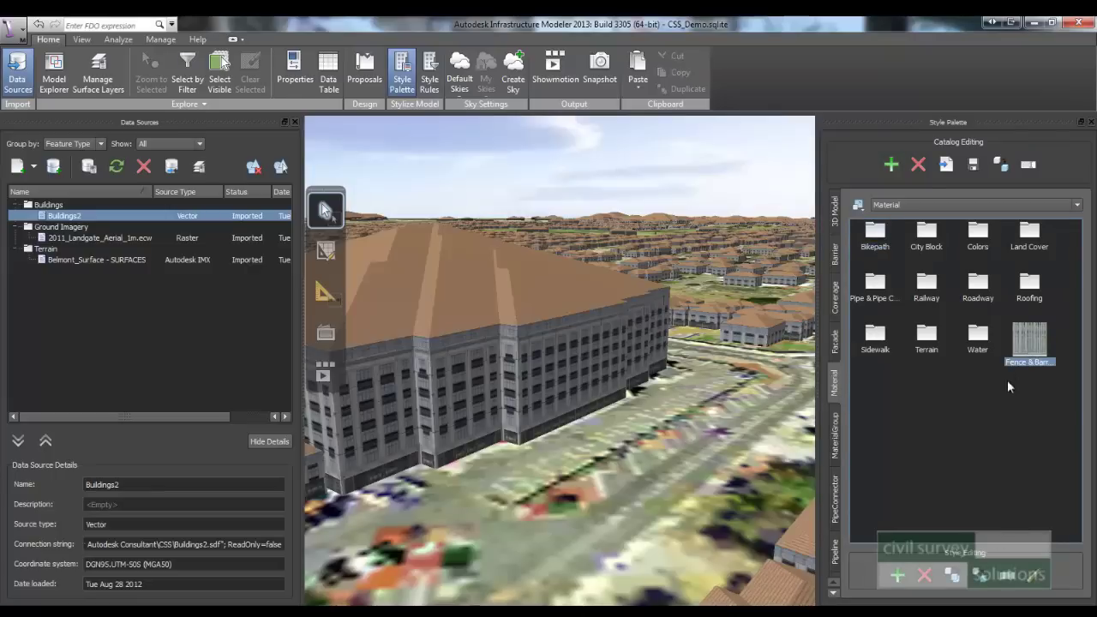
{"action": "left_click", "coordinate": [982, 577]}
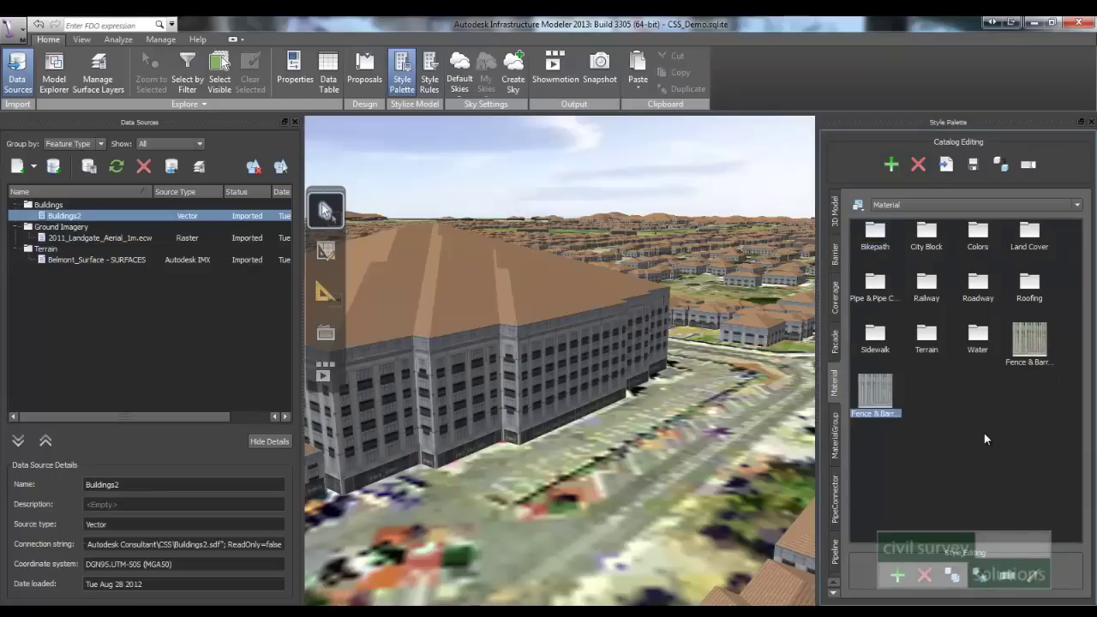
Step: Set the texture of the copied Fence & Barrier material to Building1.jpg from the CSS data folder
{"action": "left_click", "coordinate": [1035, 575]}
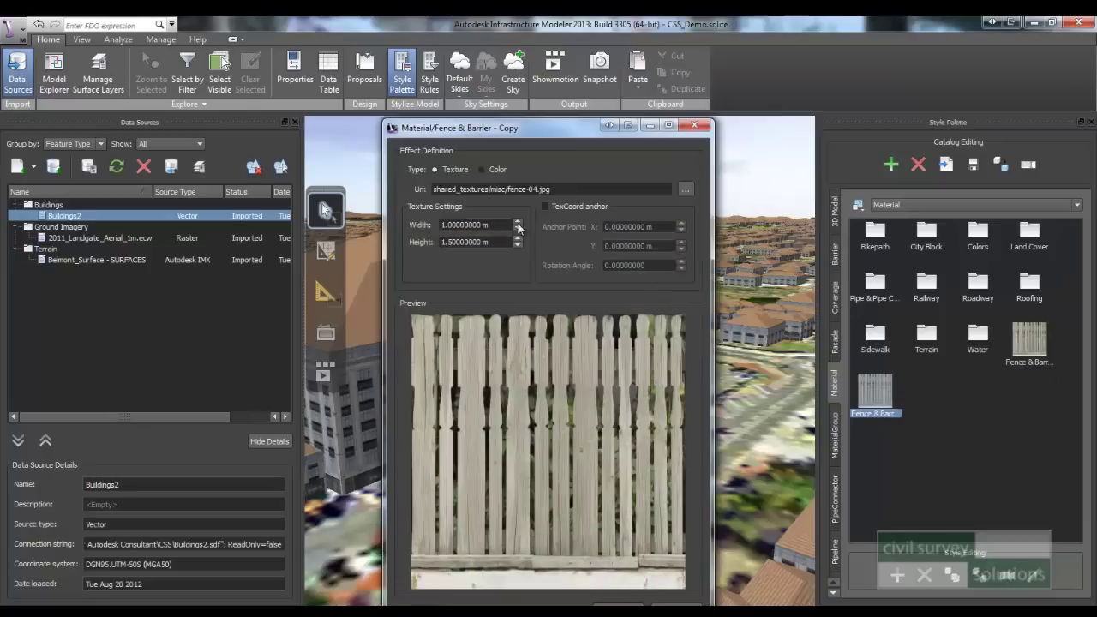
{"action": "left_click", "coordinate": [687, 190]}
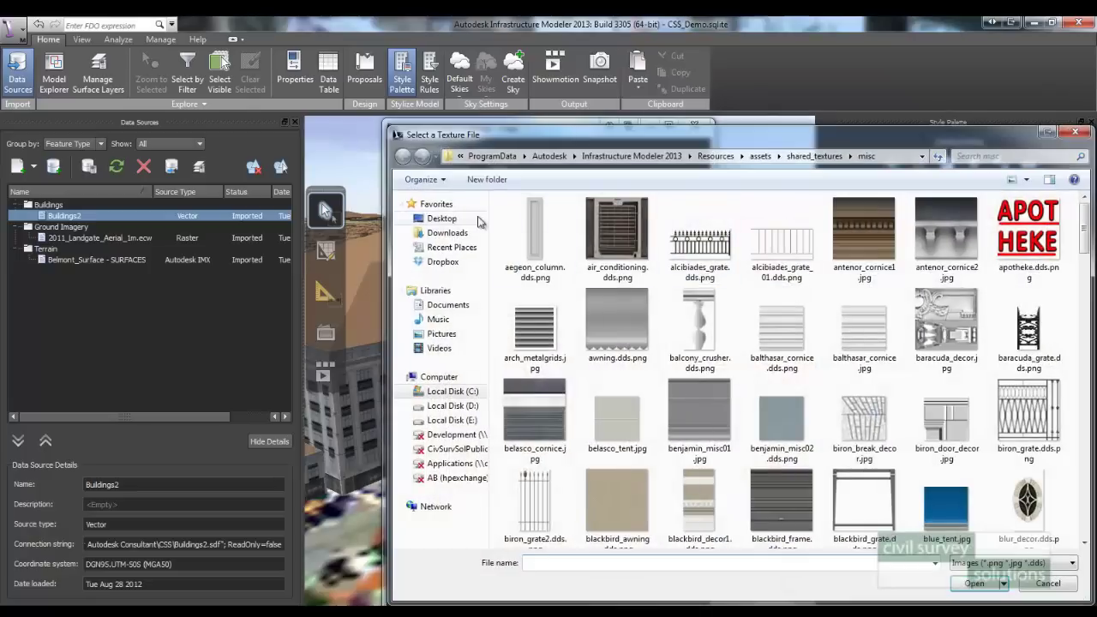
{"action": "left_click", "coordinate": [442, 218]}
{"action": "double_click", "coordinate": [529, 305]}
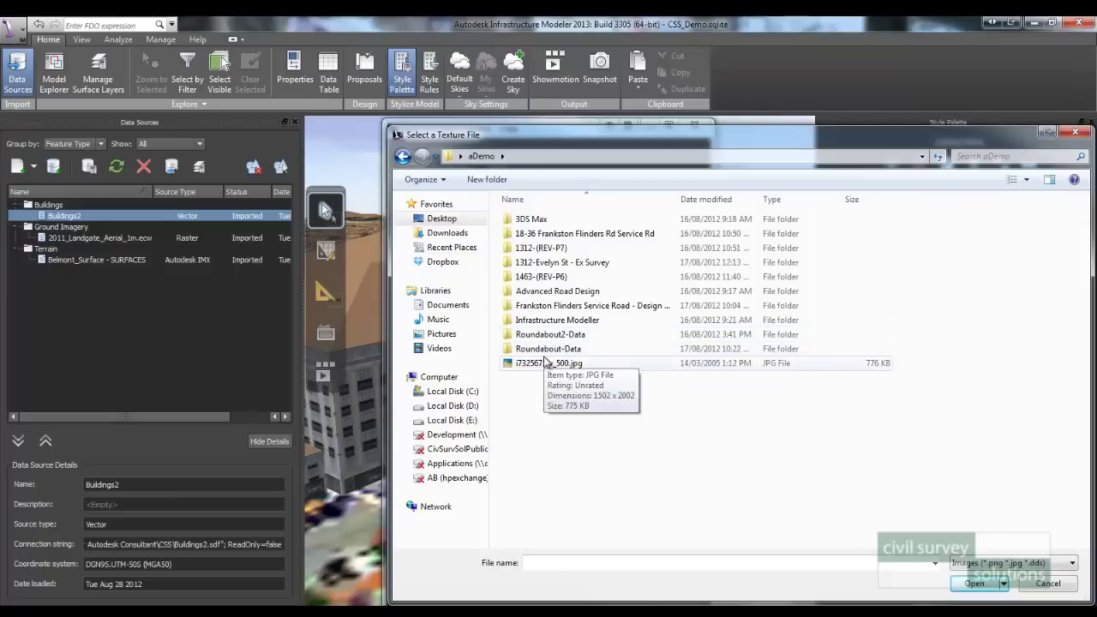
{"action": "double_click", "coordinate": [545, 323]}
{"action": "double_click", "coordinate": [539, 219]}
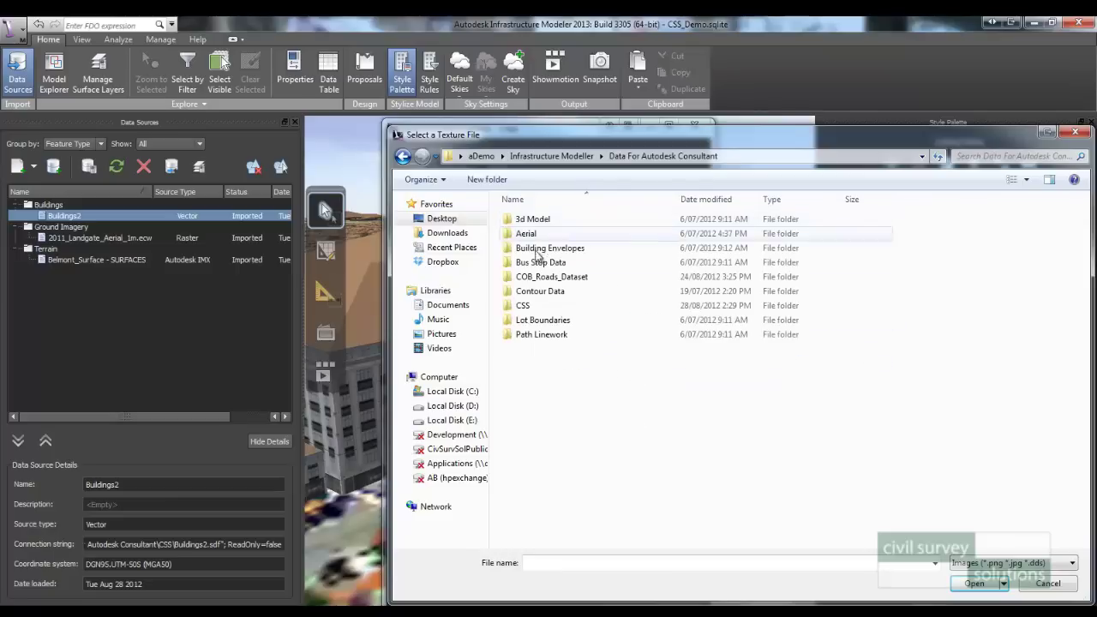
{"action": "double_click", "coordinate": [531, 307]}
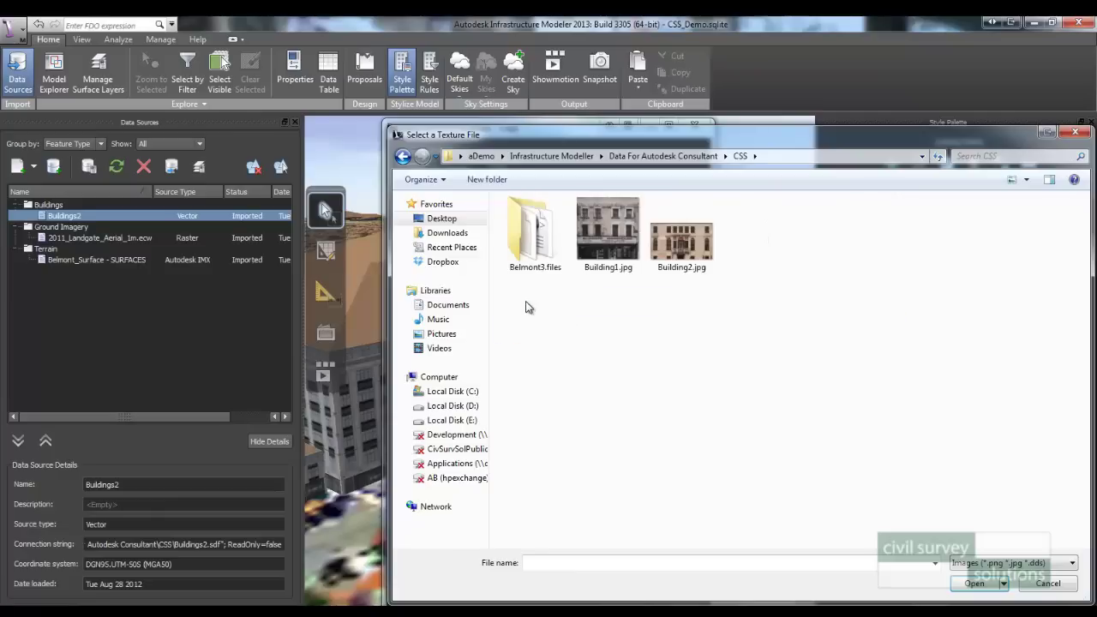
{"action": "left_click", "coordinate": [604, 236]}
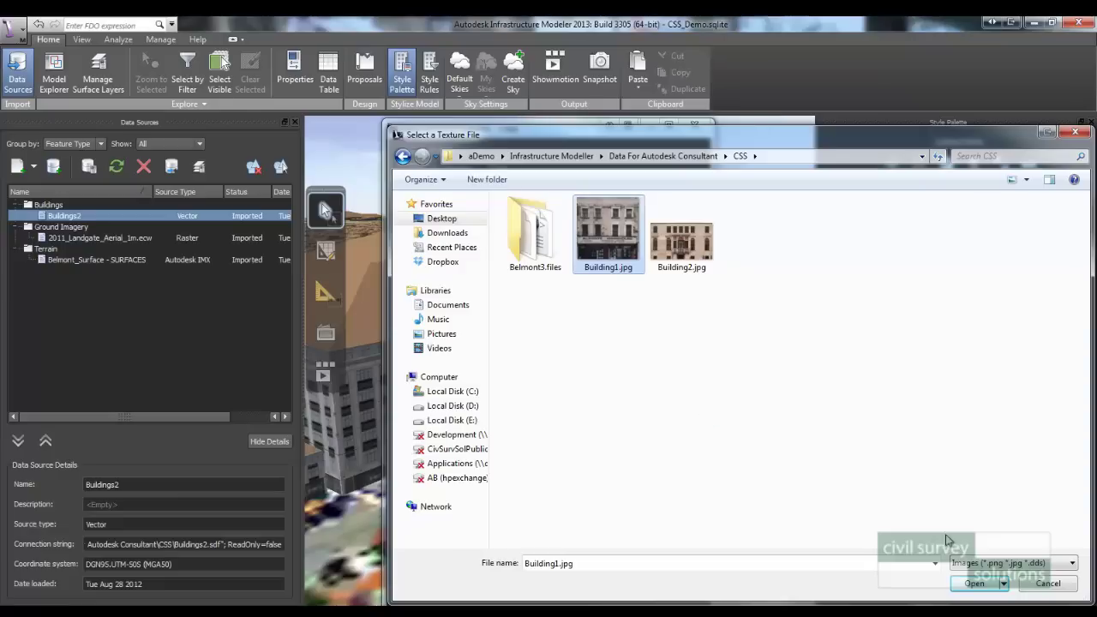
{"action": "left_click", "coordinate": [974, 583]}
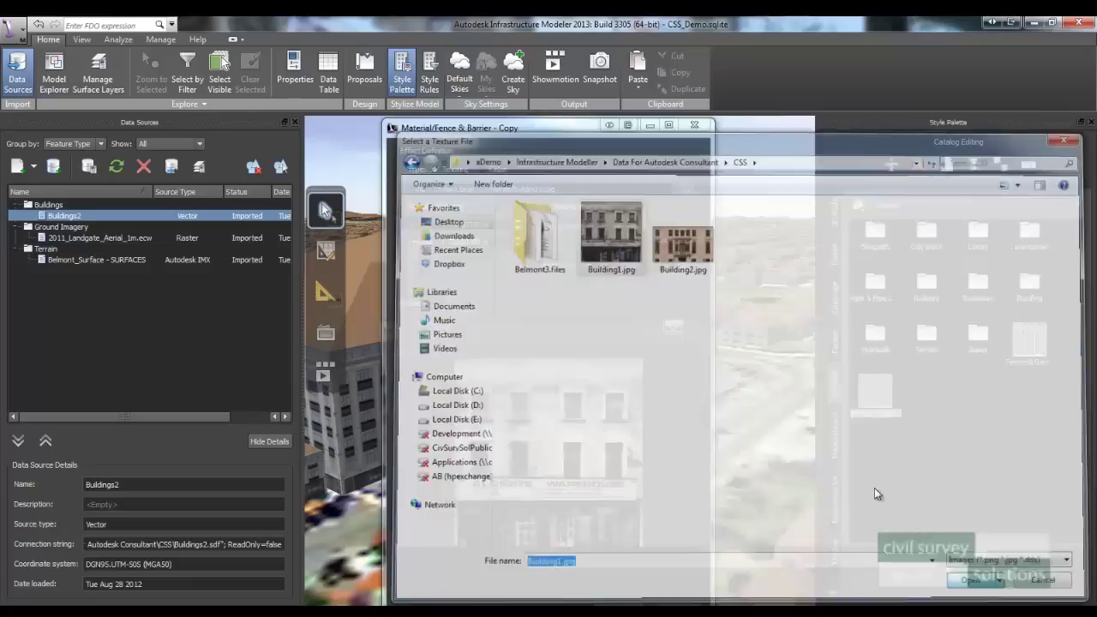
{"action": "left_click", "coordinate": [557, 403]}
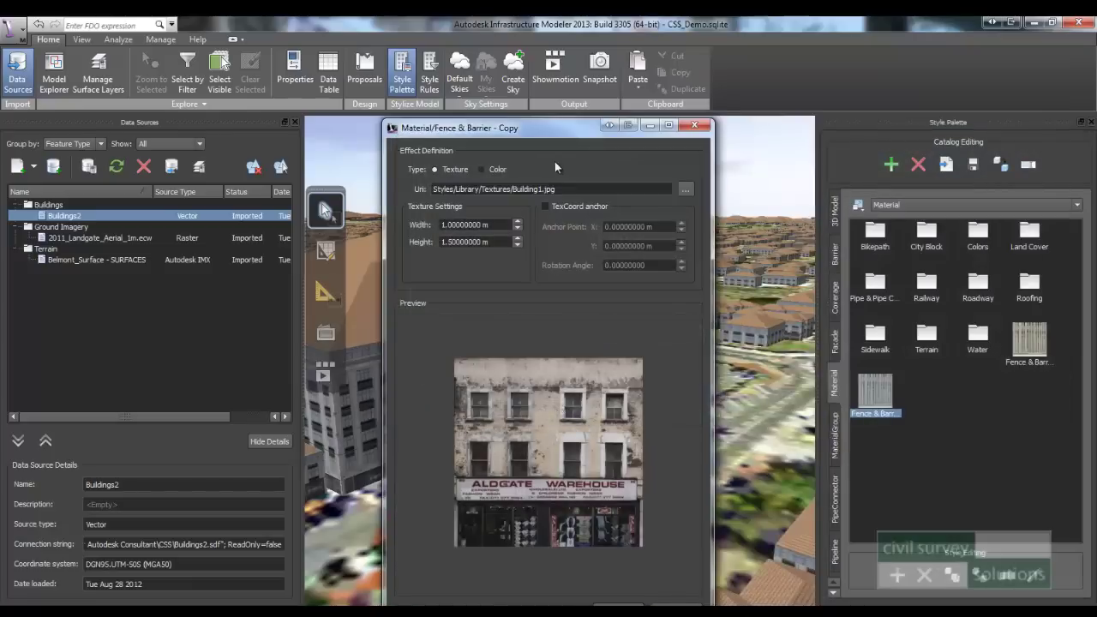
{"action": "left_click_drag", "start_coordinate": [536, 130], "coordinate": [573, 97]}
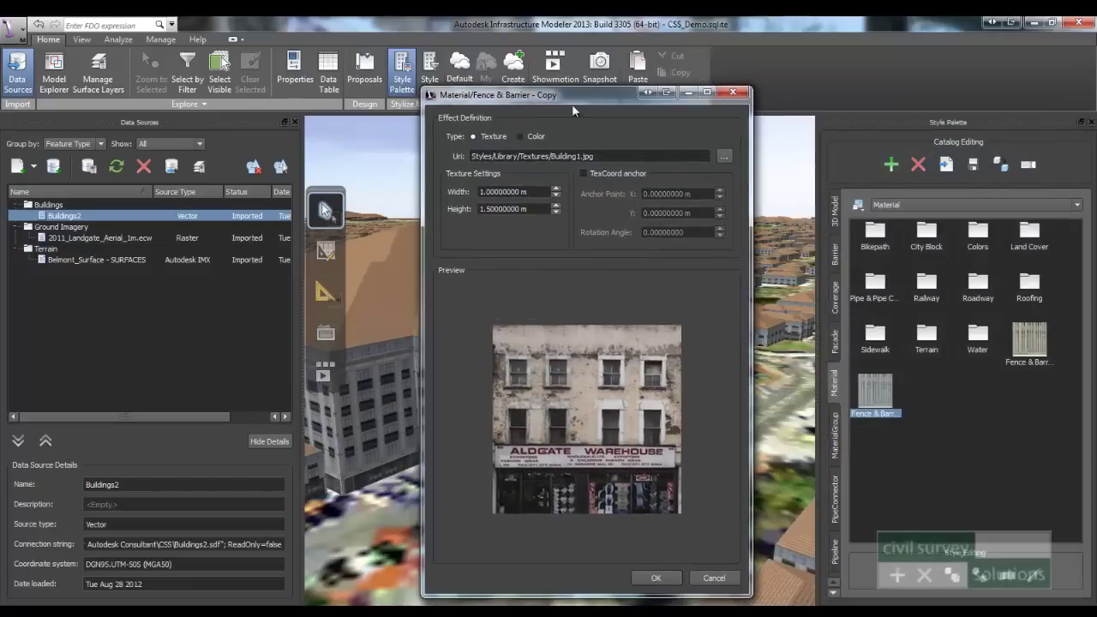
{"action": "left_click", "coordinate": [503, 209]}
{"action": "left_click", "coordinate": [504, 192]}
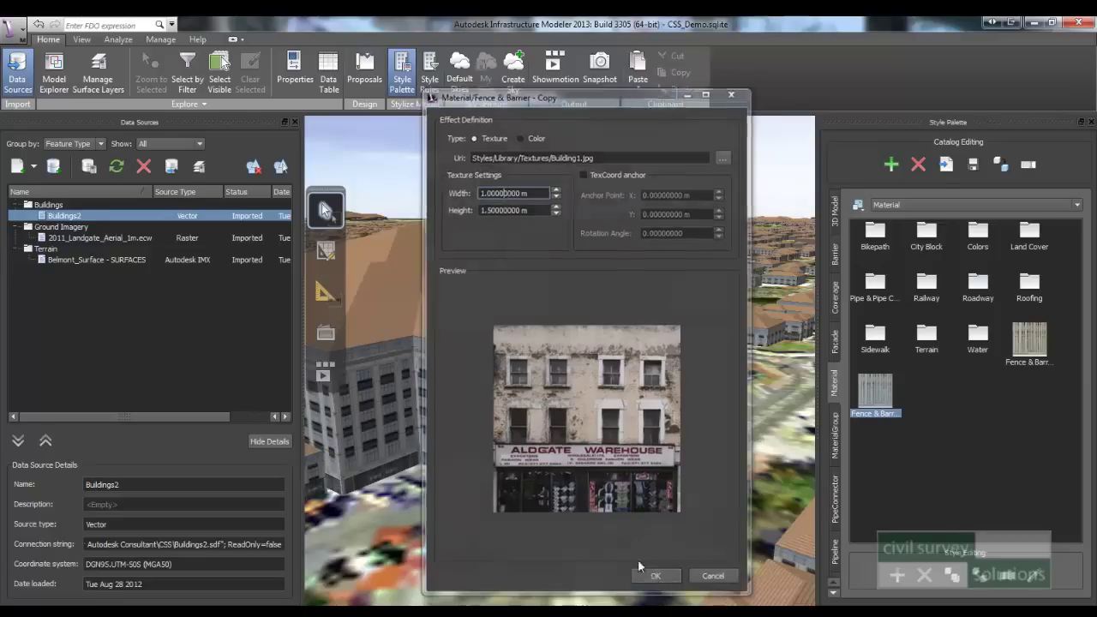
{"action": "left_click", "coordinate": [652, 578]}
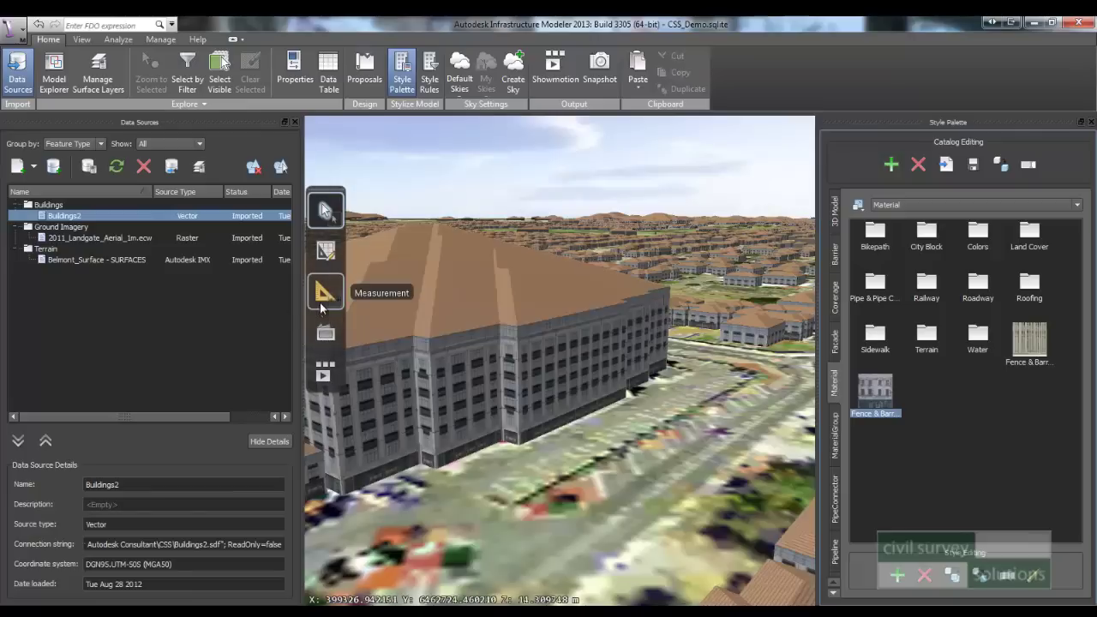
Step: Measure the large building's wall facing the car park and adjust the copied material's texture width to suit it
{"action": "left_click", "coordinate": [324, 296]}
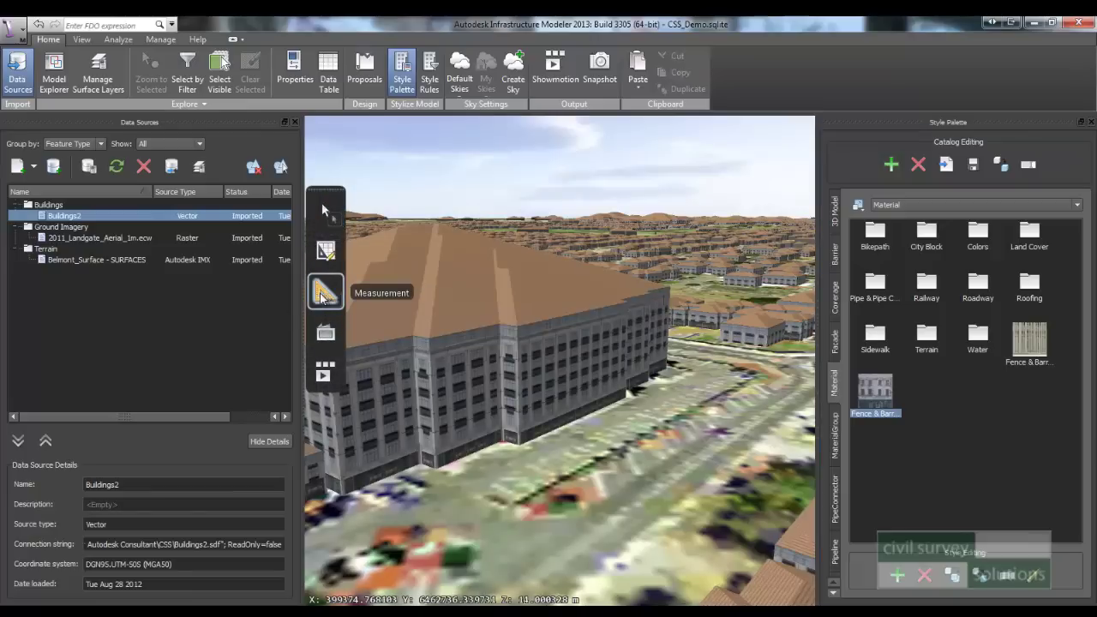
{"action": "left_click", "coordinate": [515, 442]}
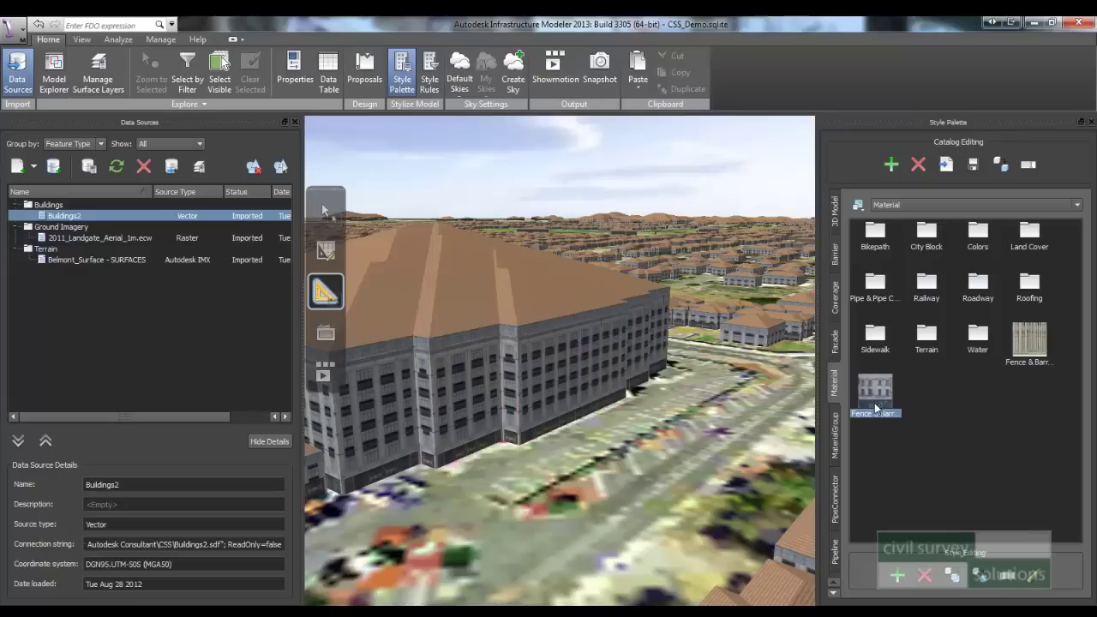
{"action": "left_click", "coordinate": [1038, 579]}
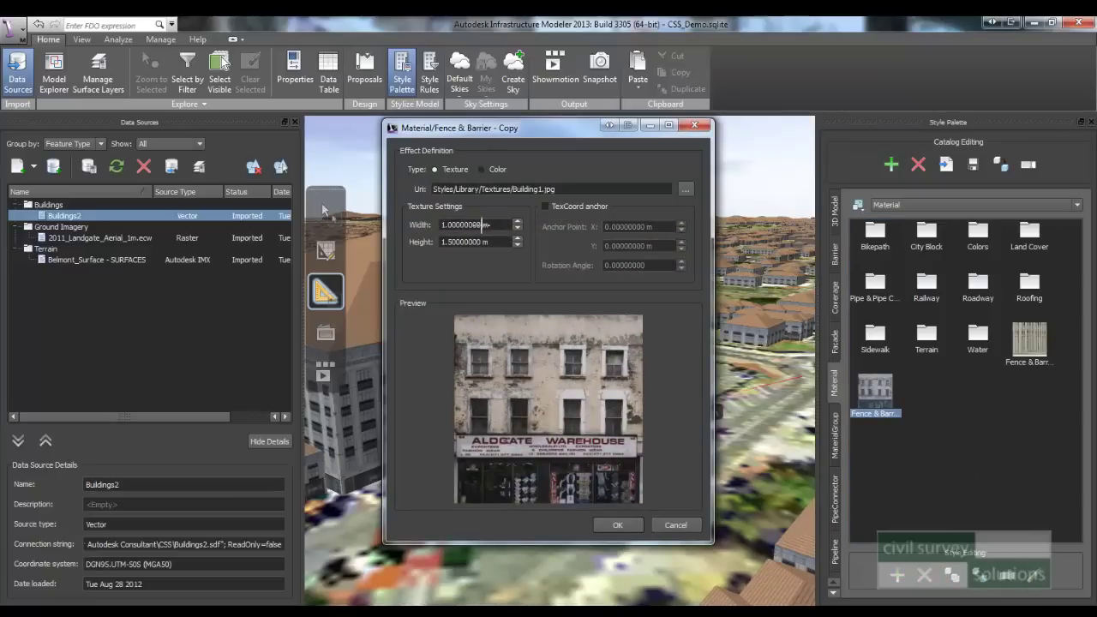
{"action": "left_click_drag", "start_coordinate": [495, 226], "coordinate": [421, 227]}
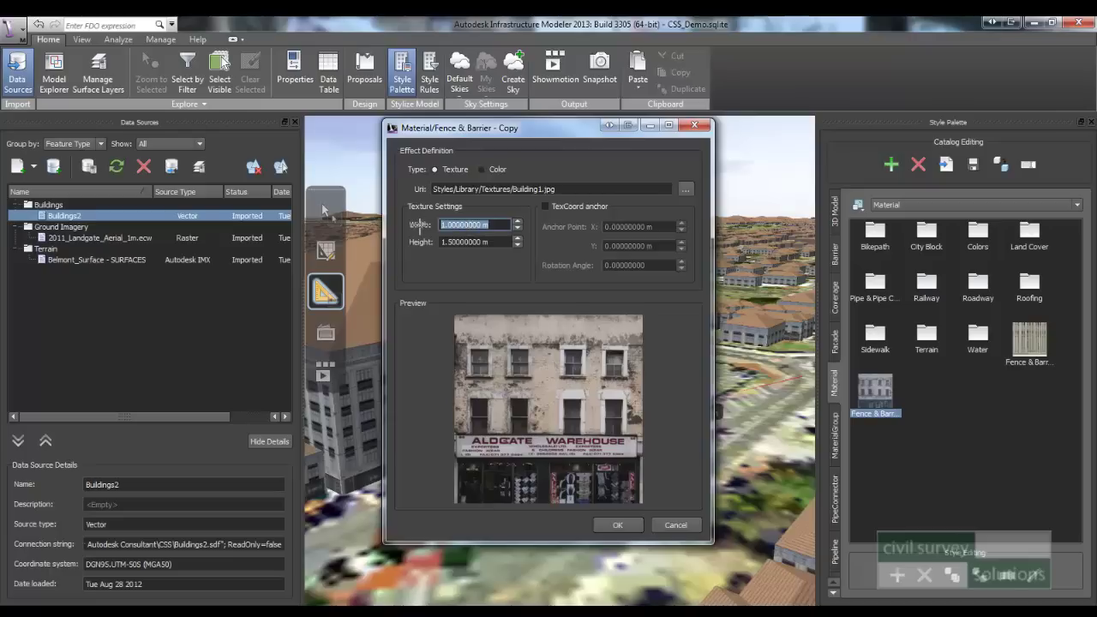
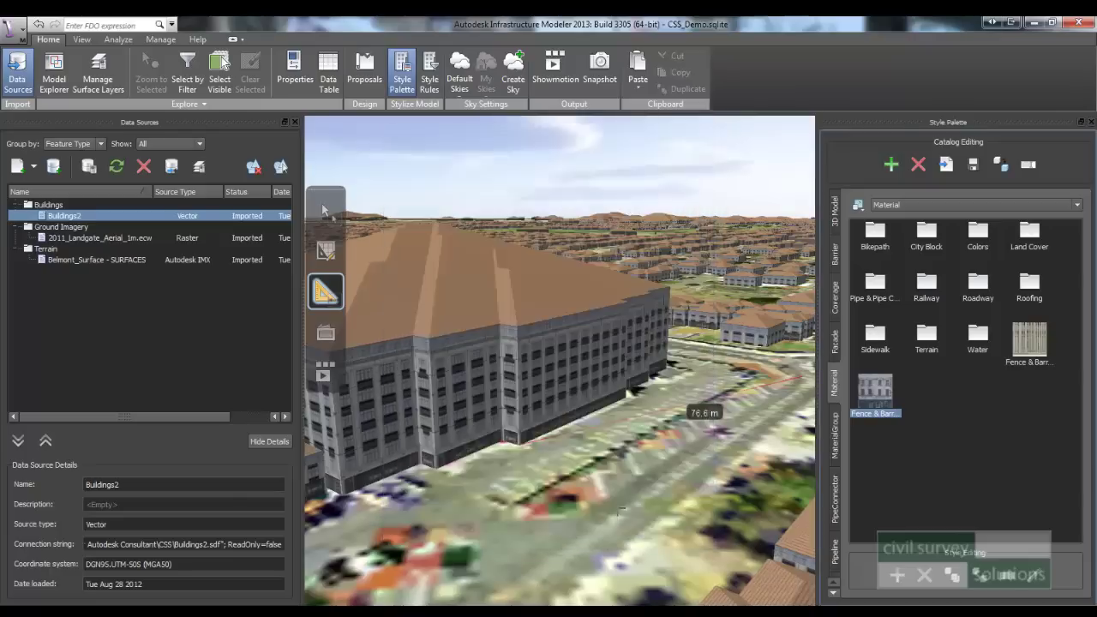
Step: Apply the copied Fence & Barrier material to the large building's wall facing the car park and check the result
{"action": "left_click", "coordinate": [324, 210]}
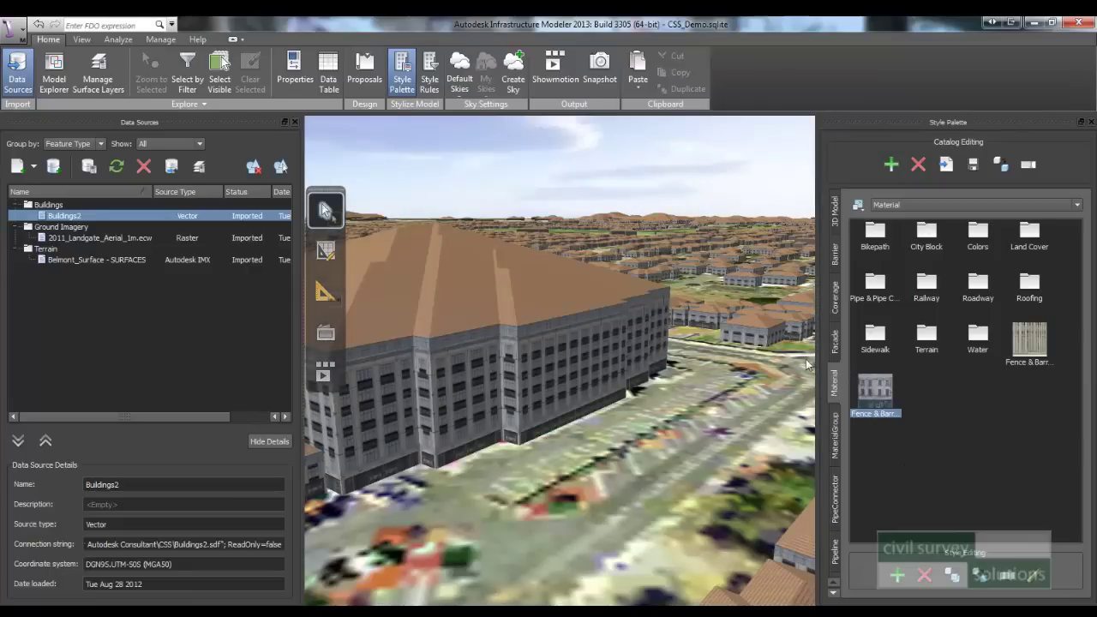
{"action": "left_click_drag", "start_coordinate": [867, 398], "coordinate": [573, 348]}
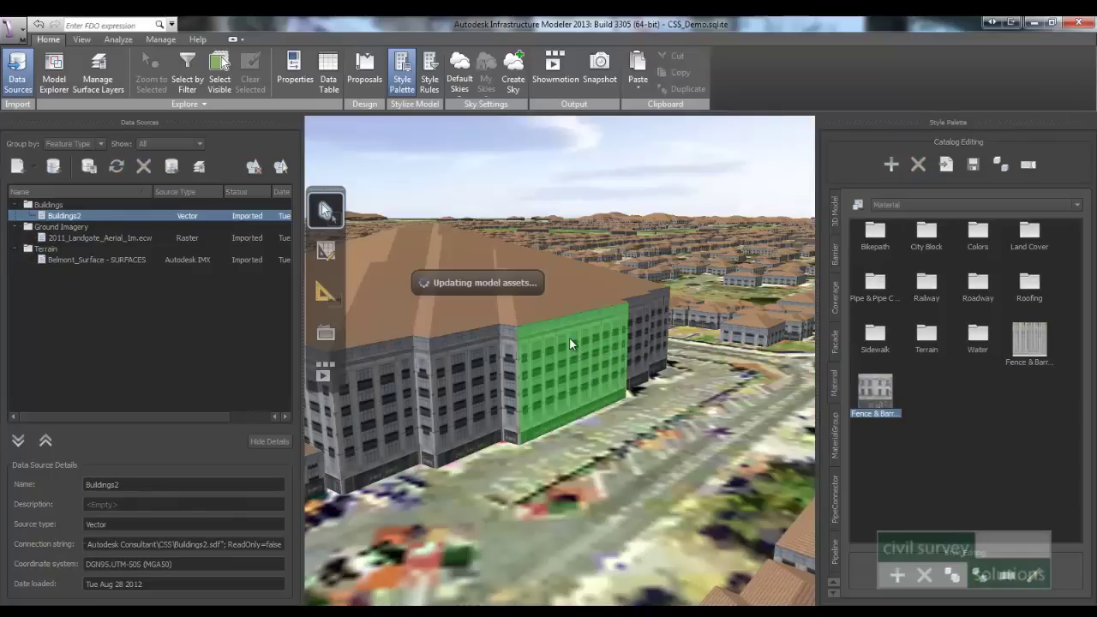
{"action": "mouse_move", "coordinate": [556, 363]}
{"action": "left_mouse_down"}
{"action": "mouse_move", "coordinate": [476, 360]}
{"action": "mouse_move", "coordinate": [540, 376]}
{"action": "left_mouse_up"}
{"action": "scroll", "coordinate": [477, 363], "scroll_direction": "up", "scroll_amount": 3}
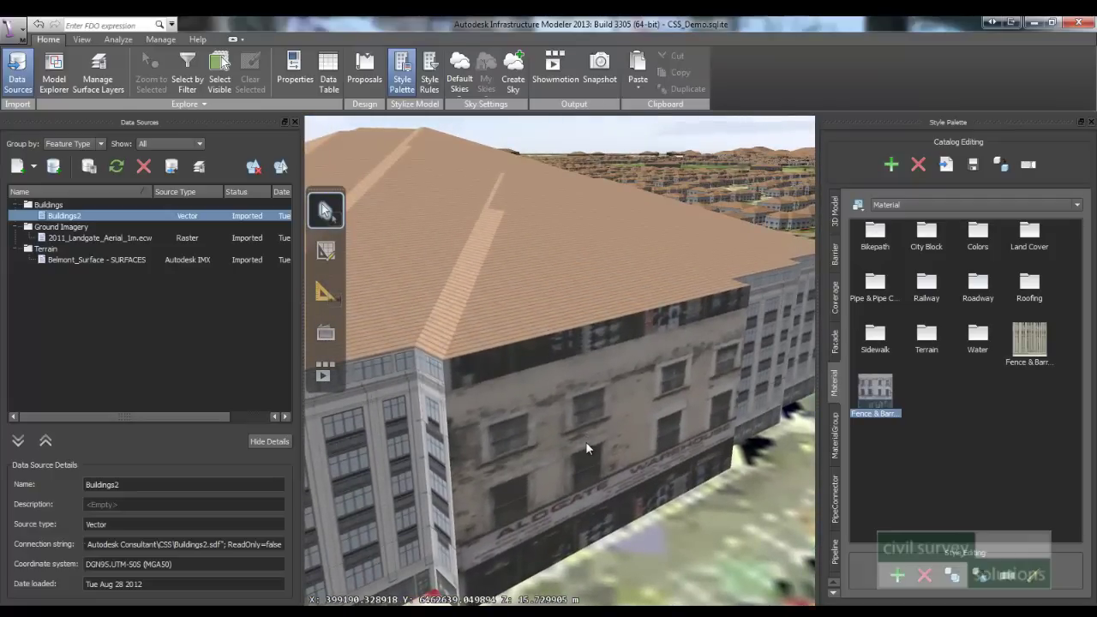
{"action": "scroll", "coordinate": [573, 437], "scroll_direction": "down", "scroll_amount": 3}
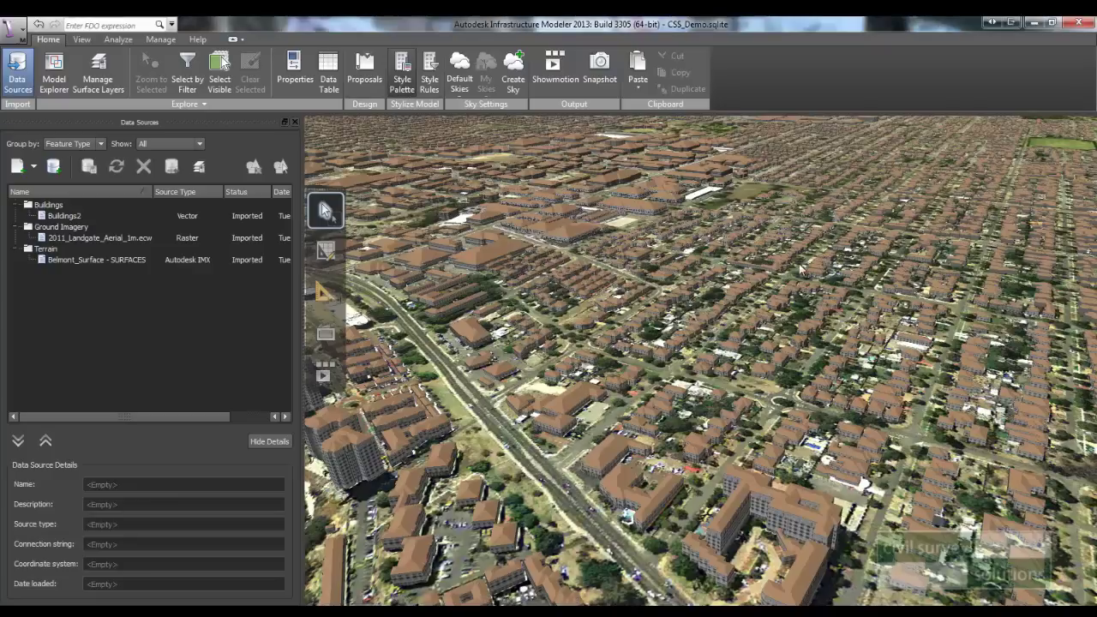
Step: Duplicate the Sidewalk and Greenspace style in the Street catalog of the style palette
{"action": "left_click", "coordinate": [410, 91]}
{"action": "left_click", "coordinate": [838, 601]}
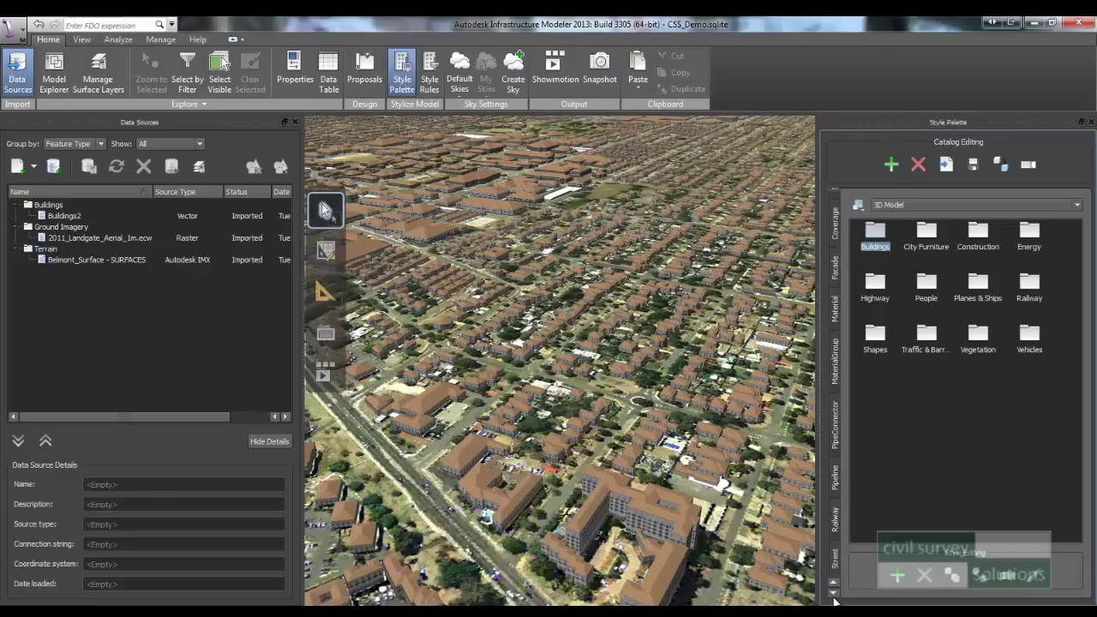
{"action": "left_click", "coordinate": [835, 559]}
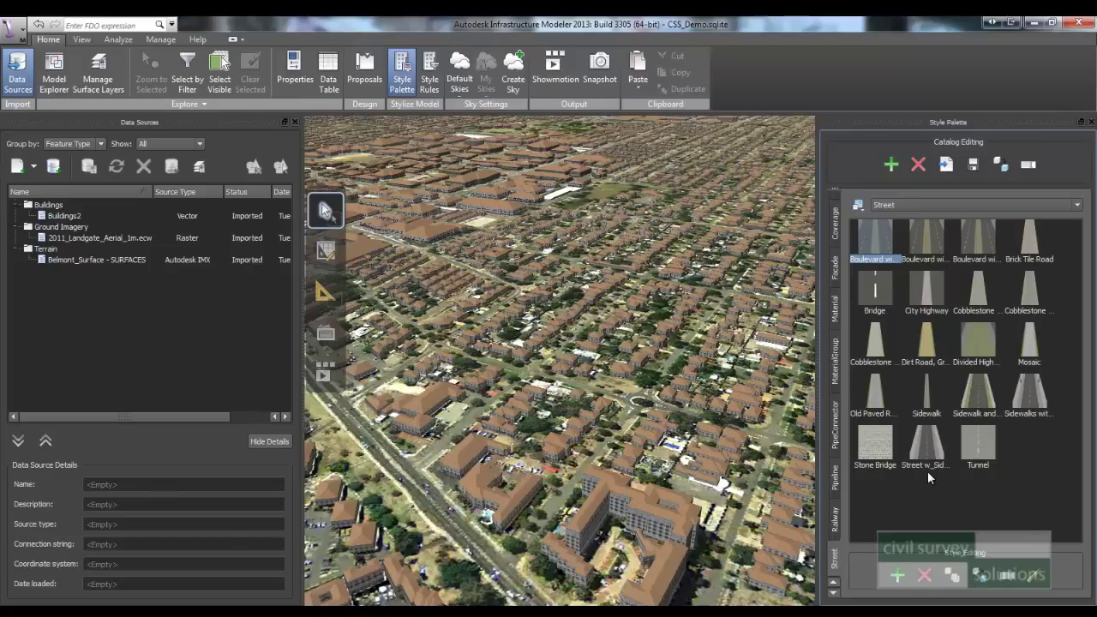
{"action": "left_click", "coordinate": [928, 407]}
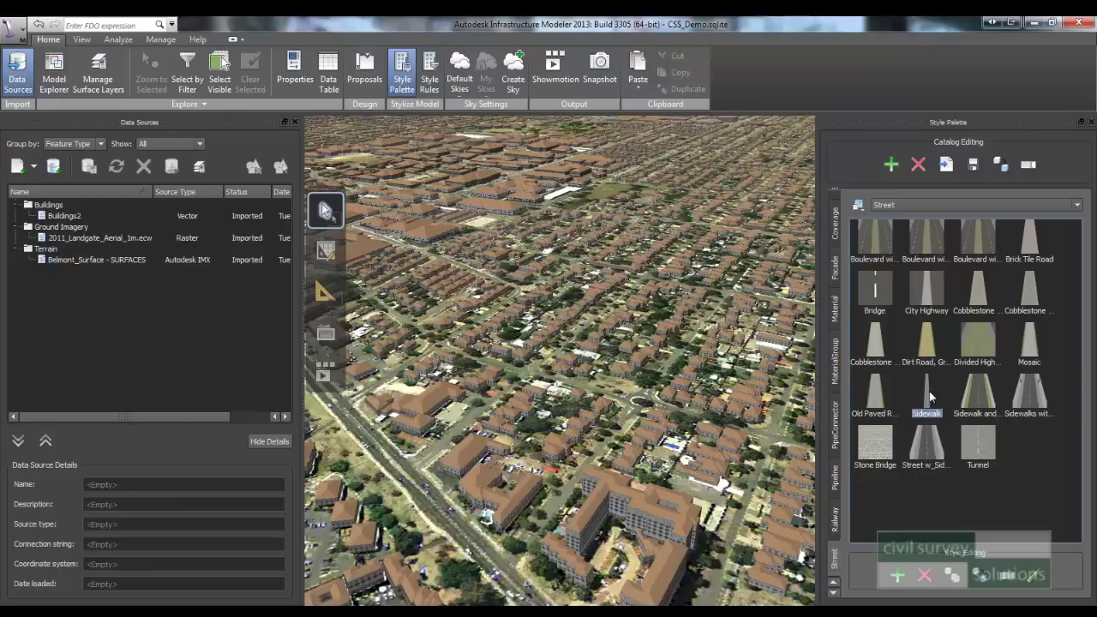
{"action": "left_click", "coordinate": [982, 392]}
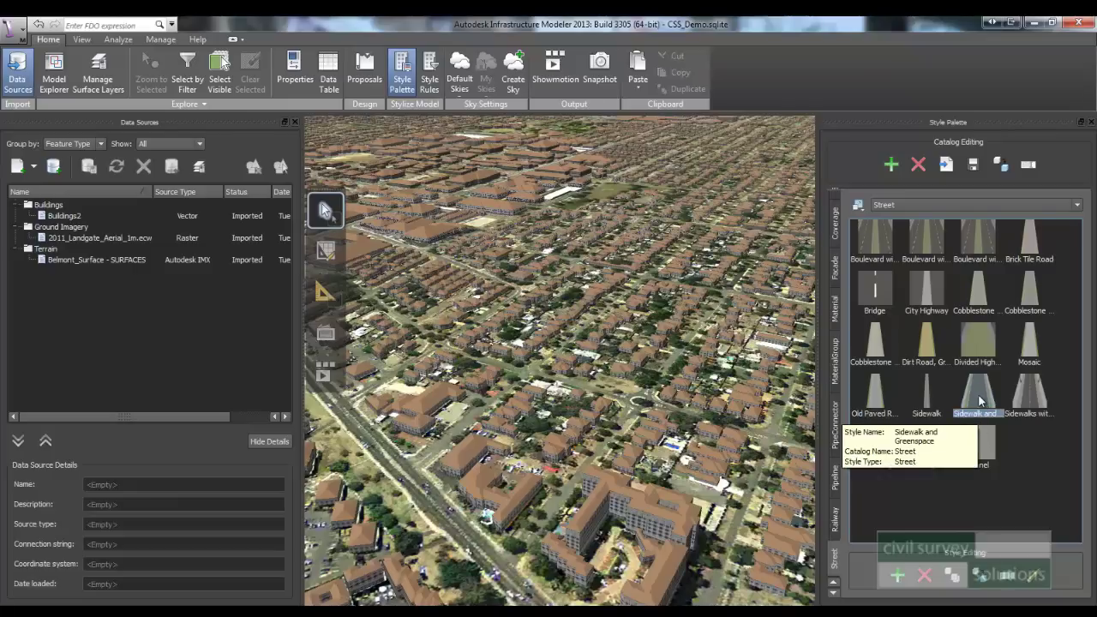
{"action": "left_click", "coordinate": [984, 578]}
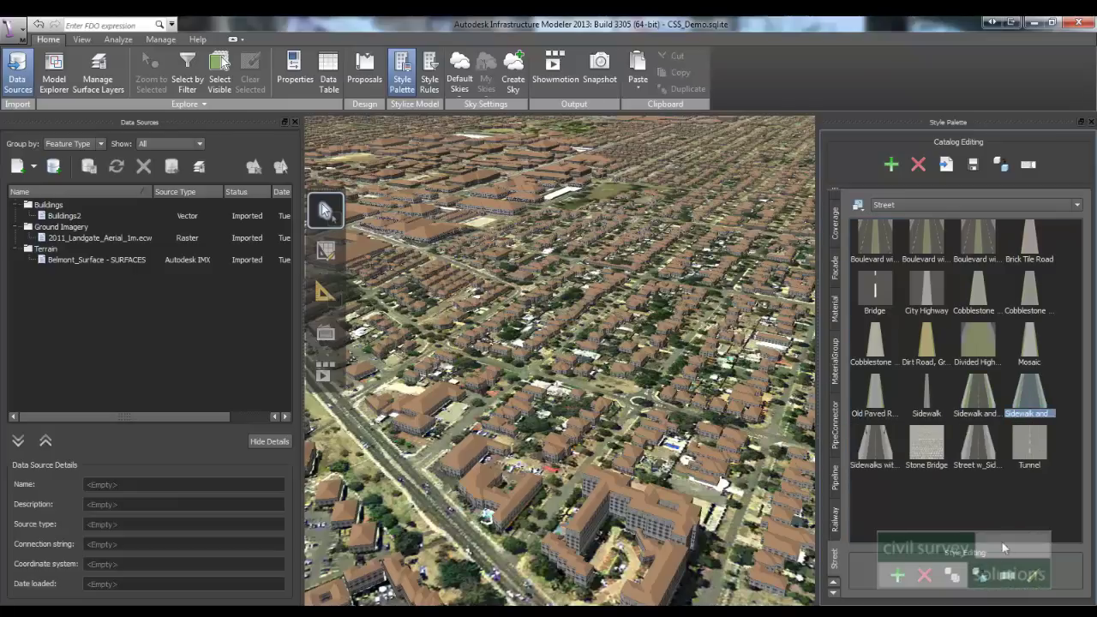
Step: Remove the Sidewalk track from the right group of the copied Sidewalk and Greenspace street style and accept the edit
{"action": "left_click", "coordinate": [1038, 576]}
{"action": "left_click", "coordinate": [324, 343]}
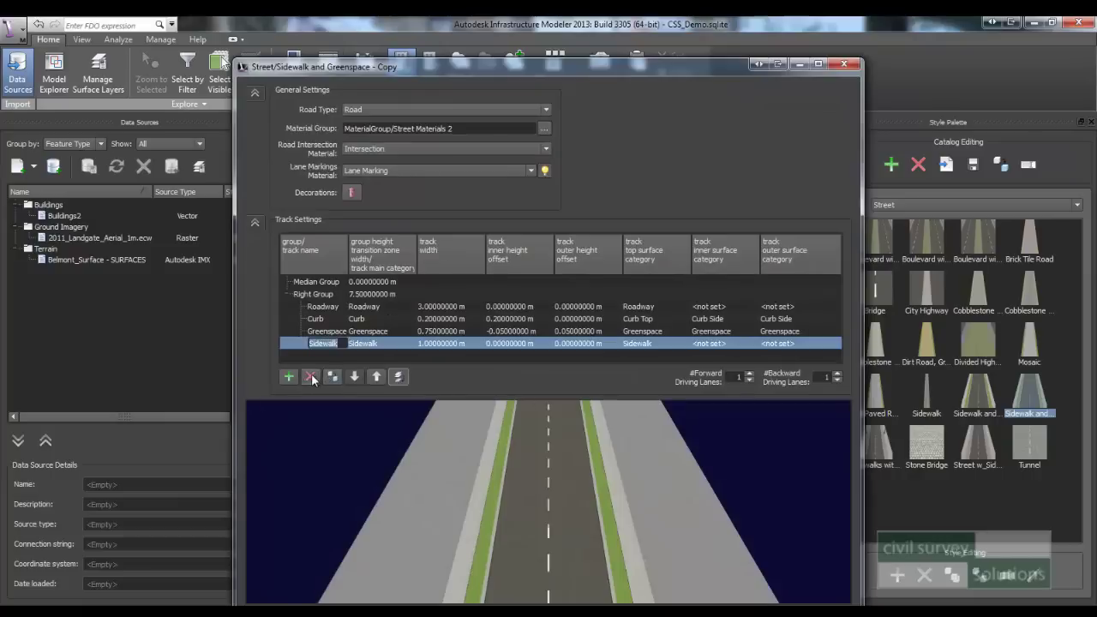
{"action": "left_click", "coordinate": [311, 377]}
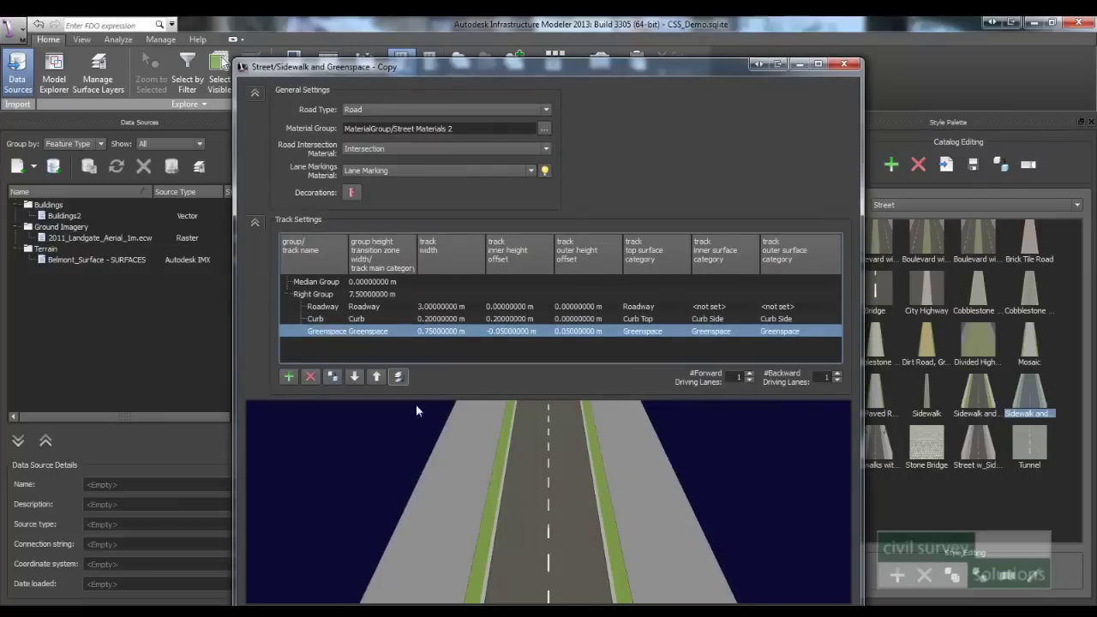
{"action": "left_click_drag", "start_coordinate": [422, 69], "coordinate": [420, 35]}
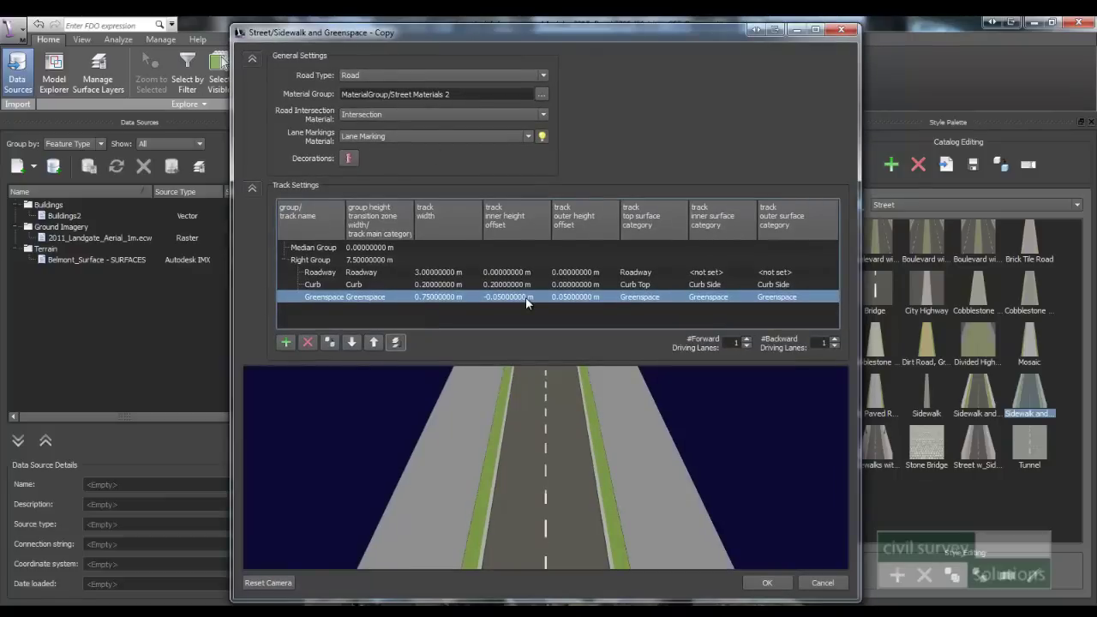
{"action": "left_click", "coordinate": [370, 285]}
{"action": "left_click", "coordinate": [439, 285]}
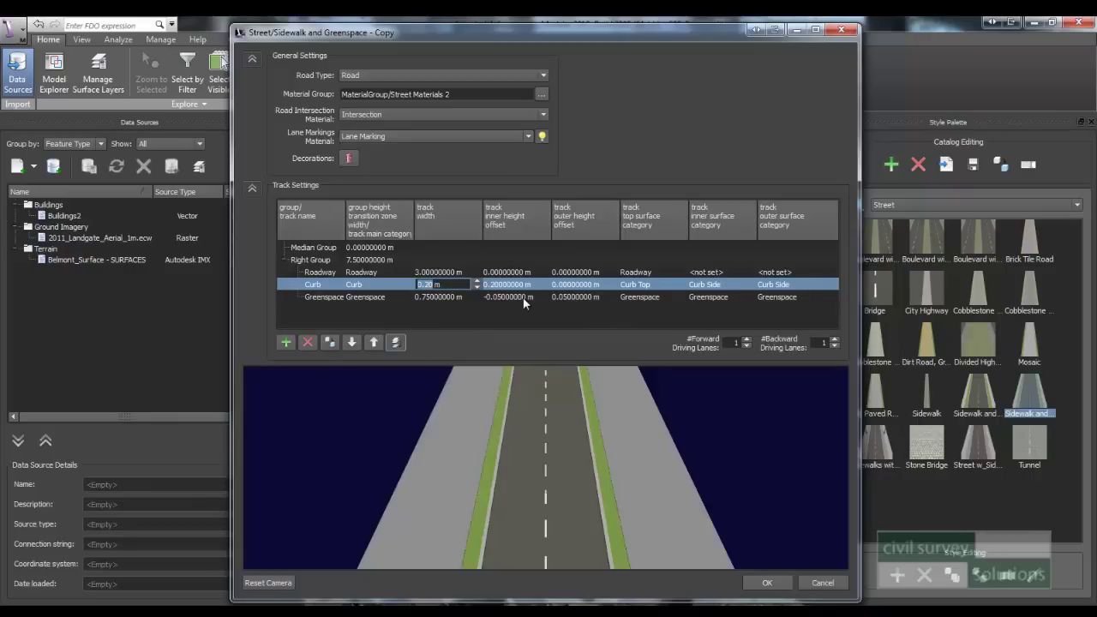
{"action": "left_click", "coordinate": [767, 583]}
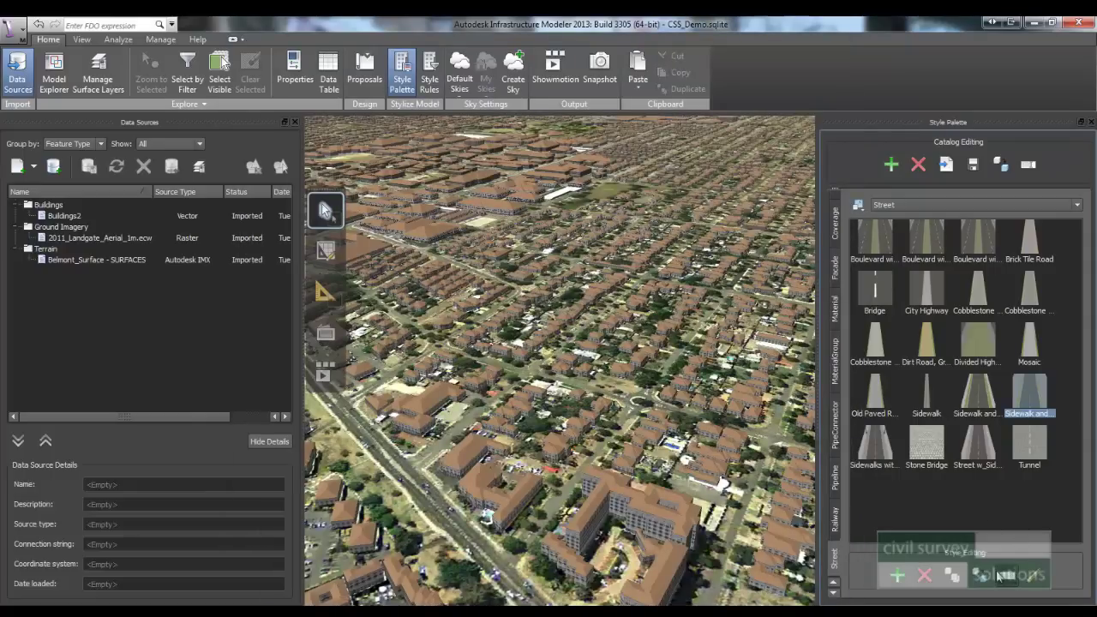
Step: Rename the copied street style to Standard Road and close the style palette
{"action": "left_click", "coordinate": [1028, 414]}
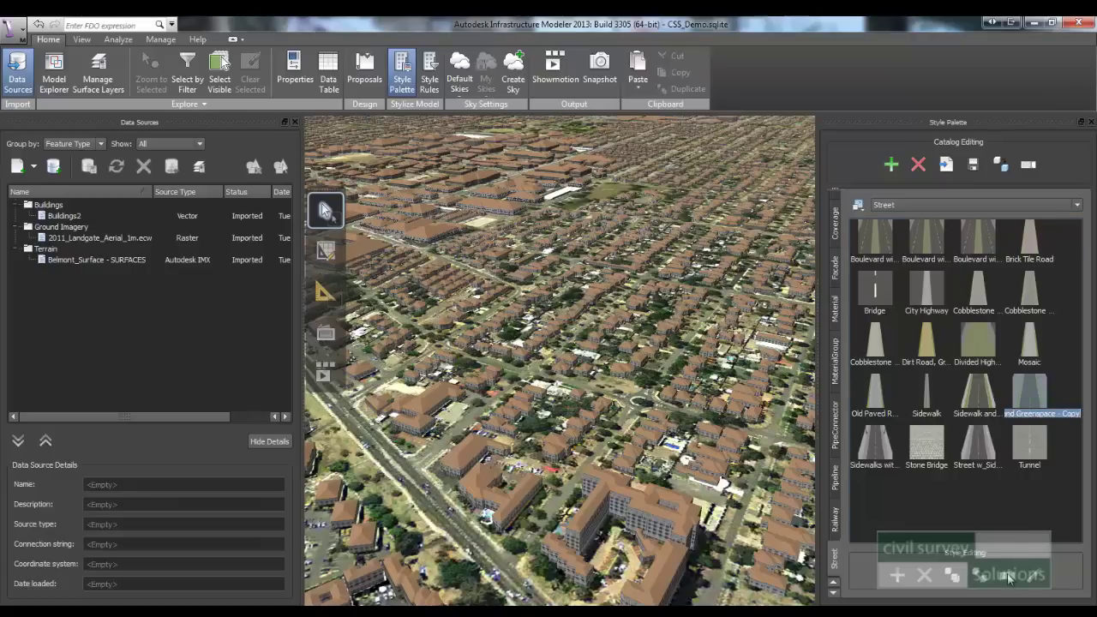
{"action": "type", "text": "Standard Road"}
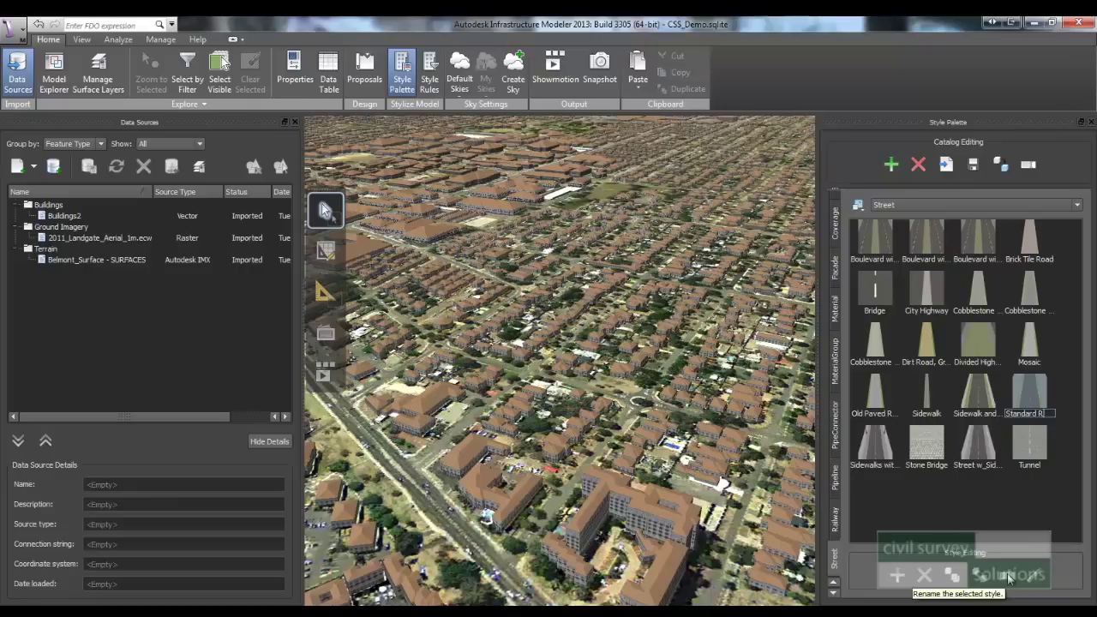
{"action": "left_click", "coordinate": [1091, 123]}
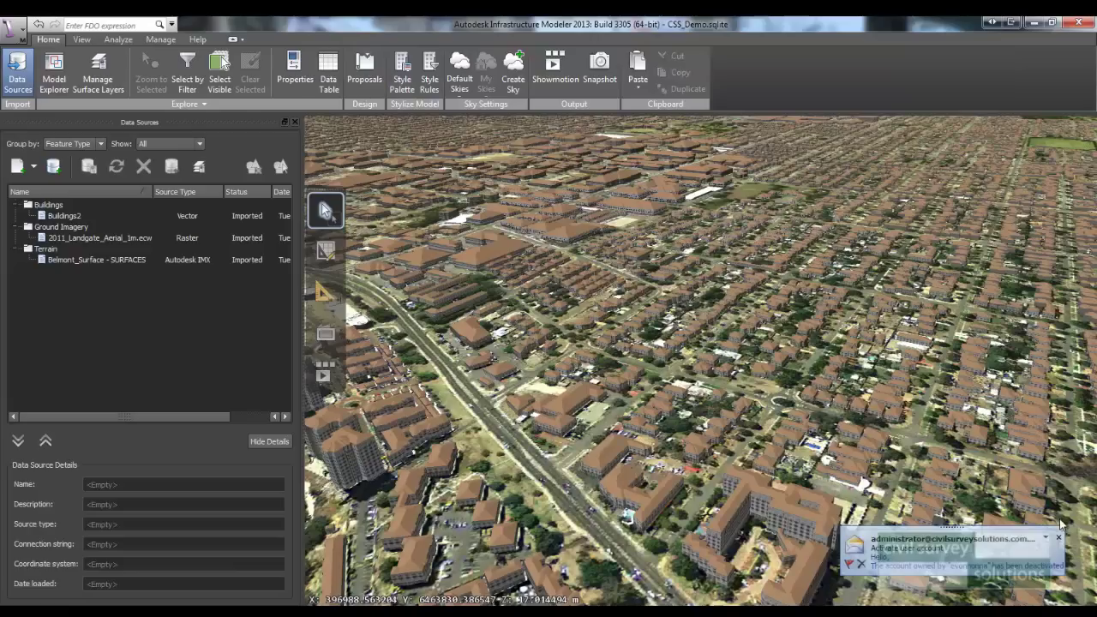
{"action": "left_click", "coordinate": [1059, 540]}
Step: Add Roads.sdf from the CSS data folder as an SDF data source
{"action": "left_click_drag", "start_coordinate": [584, 393], "coordinate": [581, 344]}
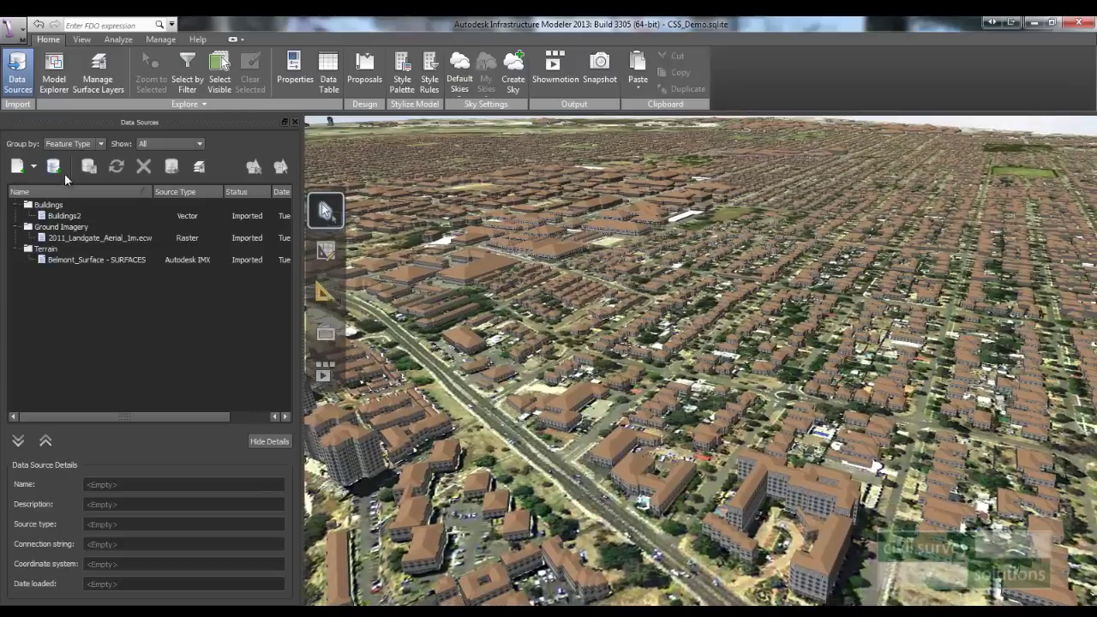
{"action": "left_click", "coordinate": [35, 170]}
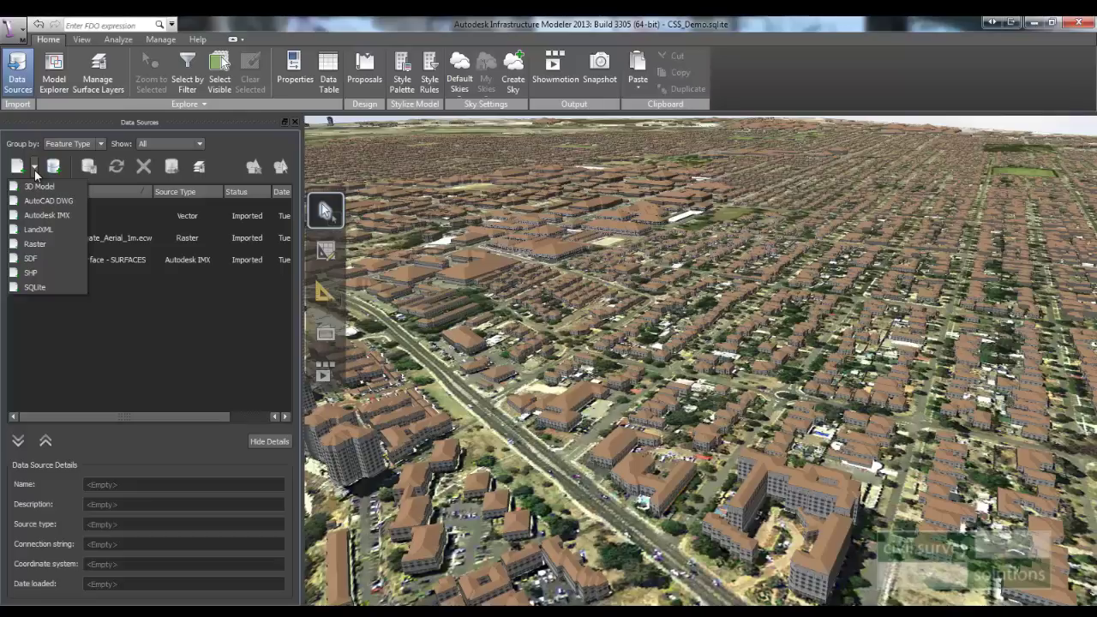
{"action": "left_click", "coordinate": [53, 259]}
{"action": "left_click", "coordinate": [453, 157]}
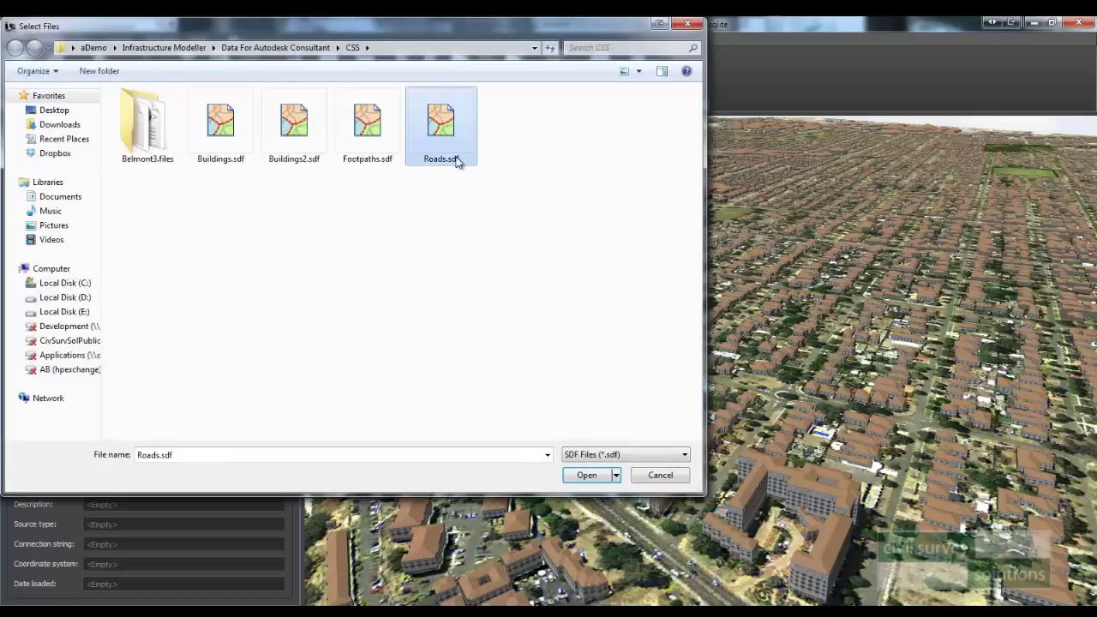
{"action": "left_click", "coordinate": [587, 475]}
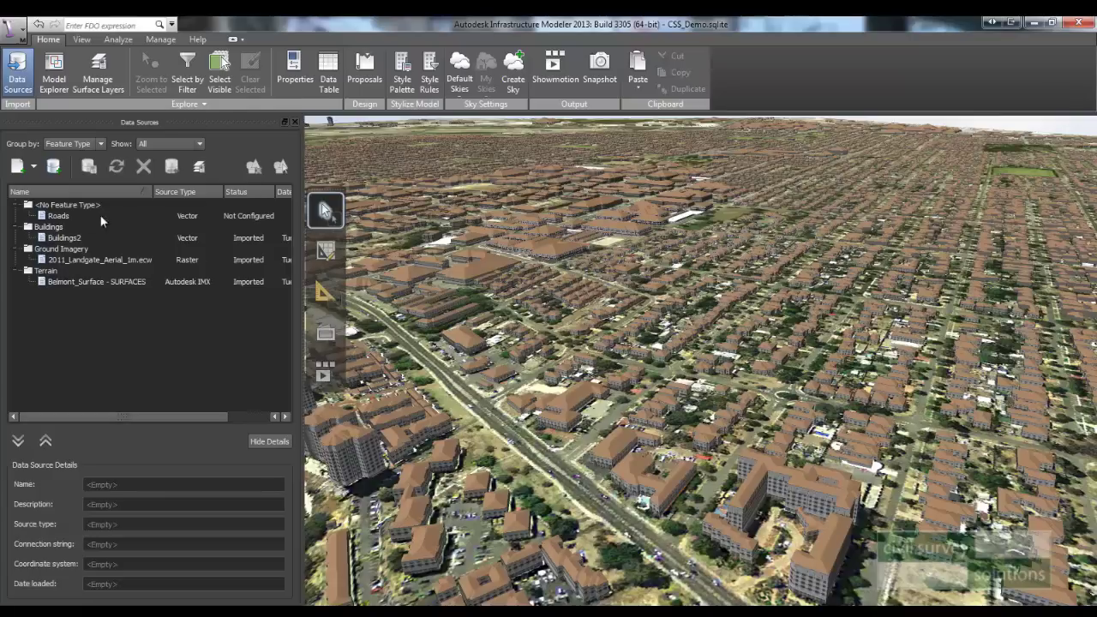
Step: Configure the Roads data source with coordinate system DGN95.UTM-50S and feature type Roads
{"action": "left_click", "coordinate": [71, 220]}
{"action": "right_click", "coordinate": [71, 219]}
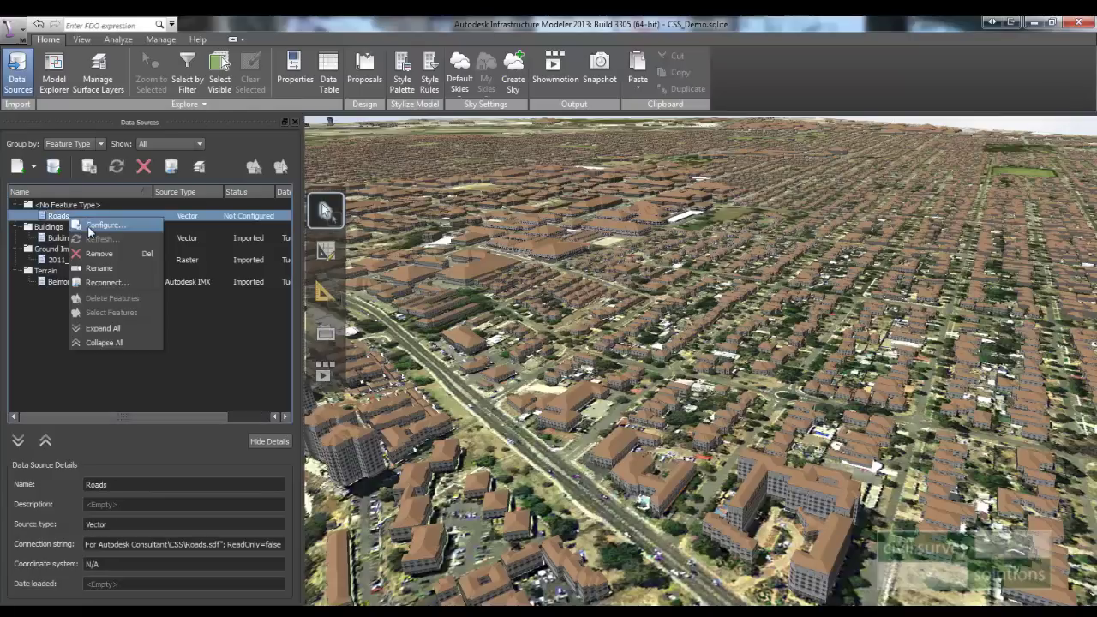
{"action": "left_click", "coordinate": [476, 238]}
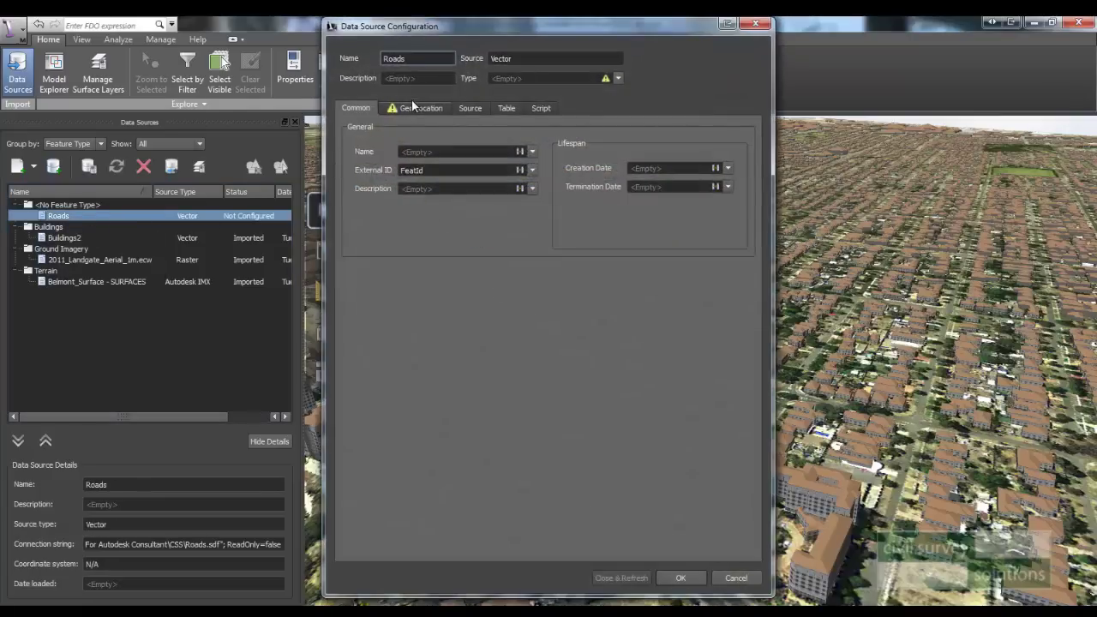
{"action": "left_click", "coordinate": [418, 107]}
{"action": "left_click", "coordinate": [751, 131]}
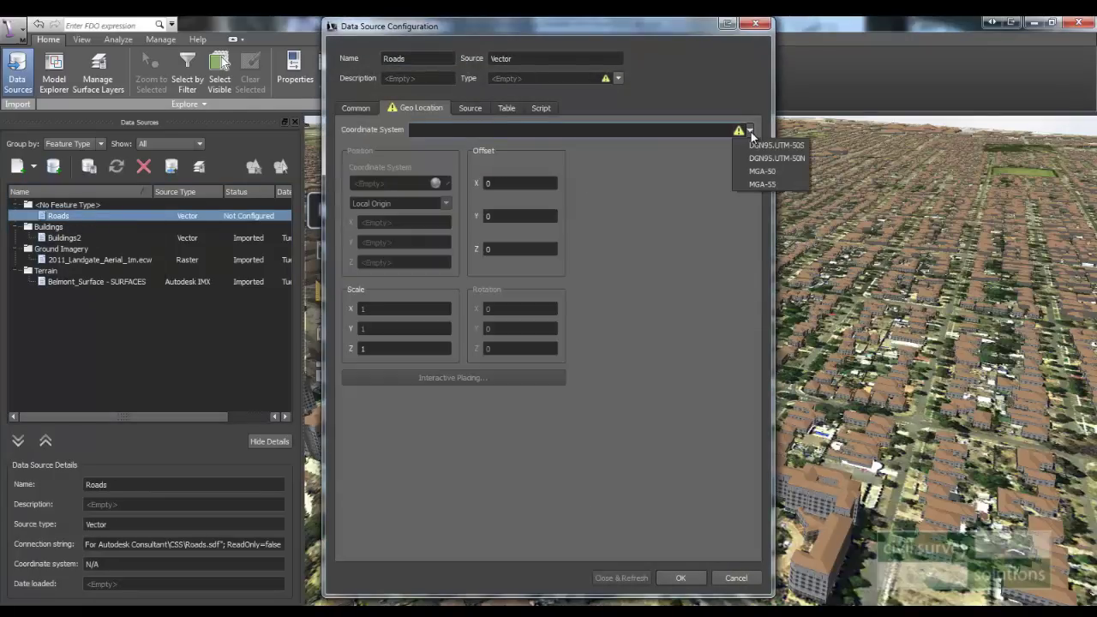
{"action": "left_click", "coordinate": [772, 143]}
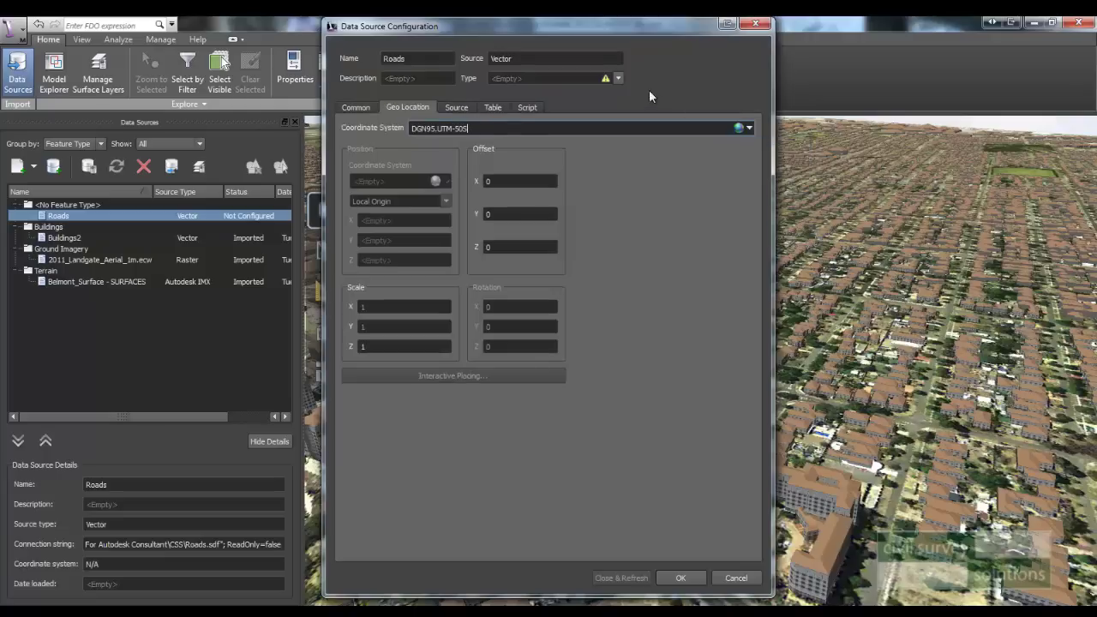
{"action": "left_click", "coordinate": [618, 79]}
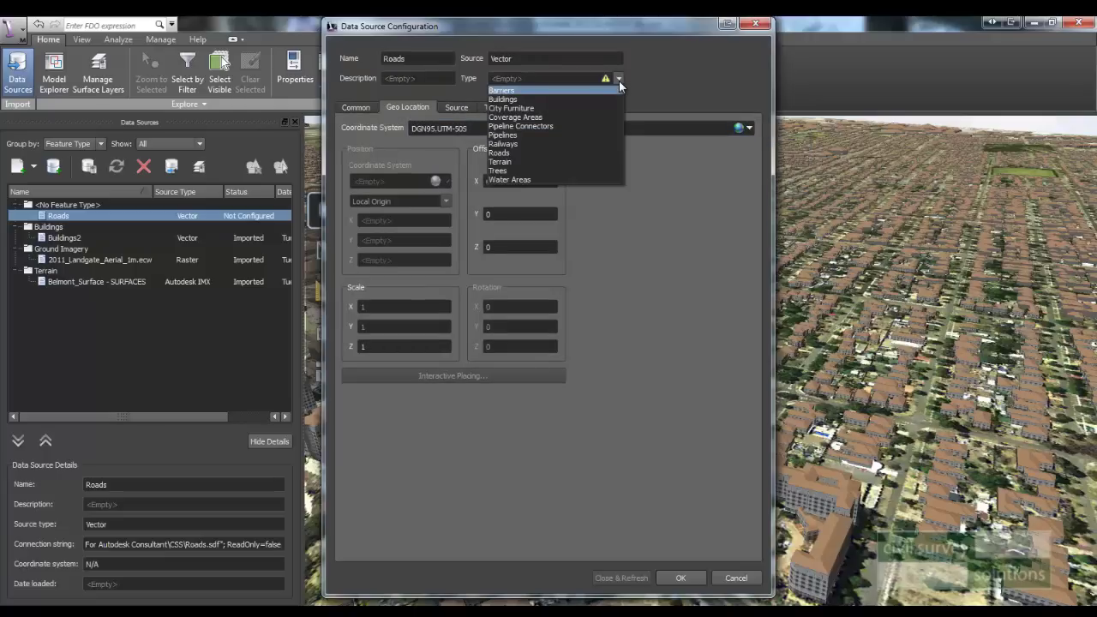
{"action": "left_click", "coordinate": [555, 153]}
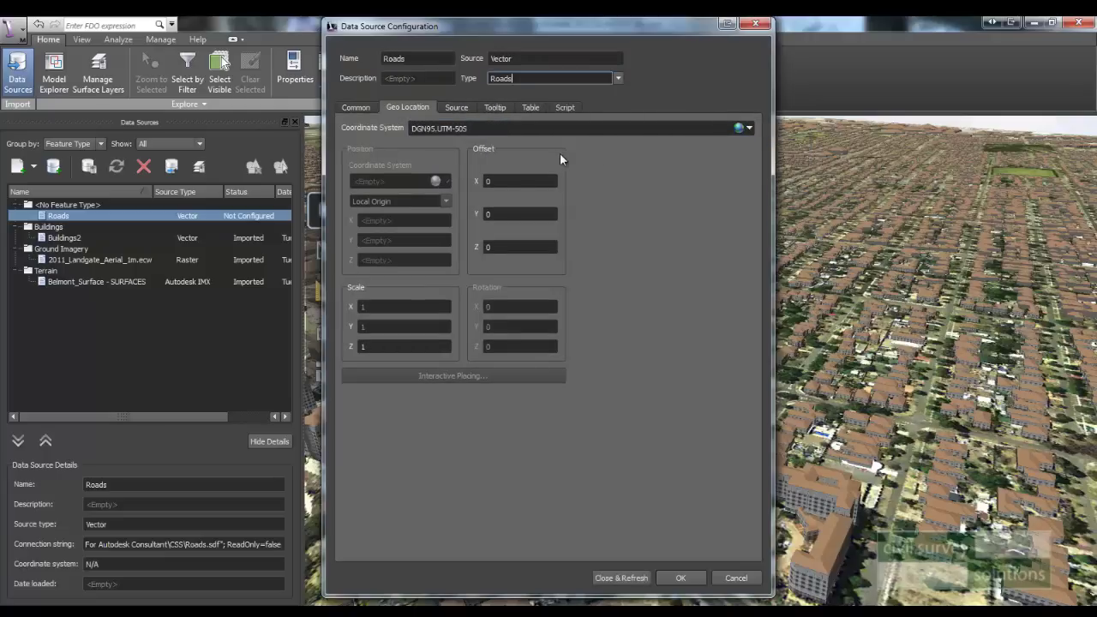
Step: Set the draping option of the Roads data source to Drape
{"action": "left_click", "coordinate": [455, 108]}
{"action": "left_click", "coordinate": [425, 176]}
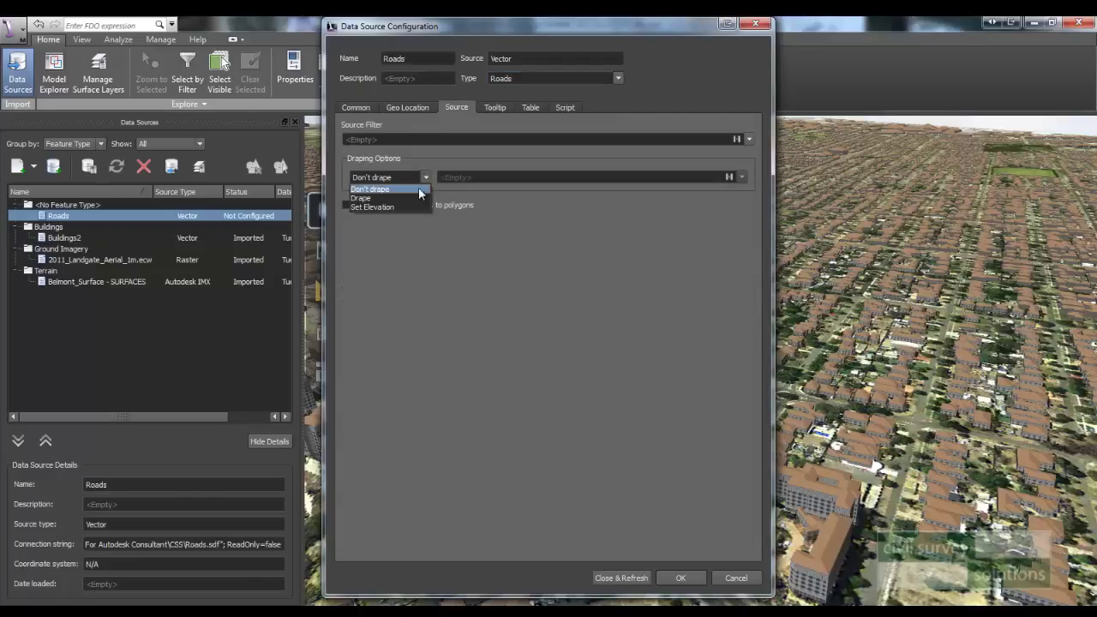
{"action": "left_click", "coordinate": [414, 194]}
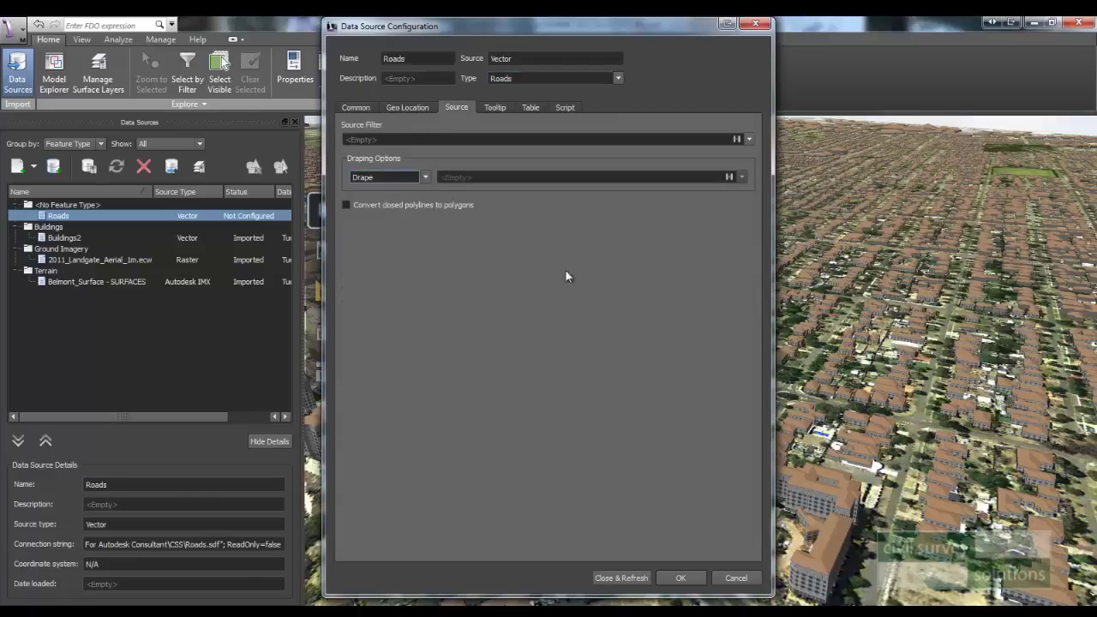
Step: Assign the Standard Road street style as the Roads rule style, then close the configuration and refresh the model
{"action": "left_click", "coordinate": [356, 109]}
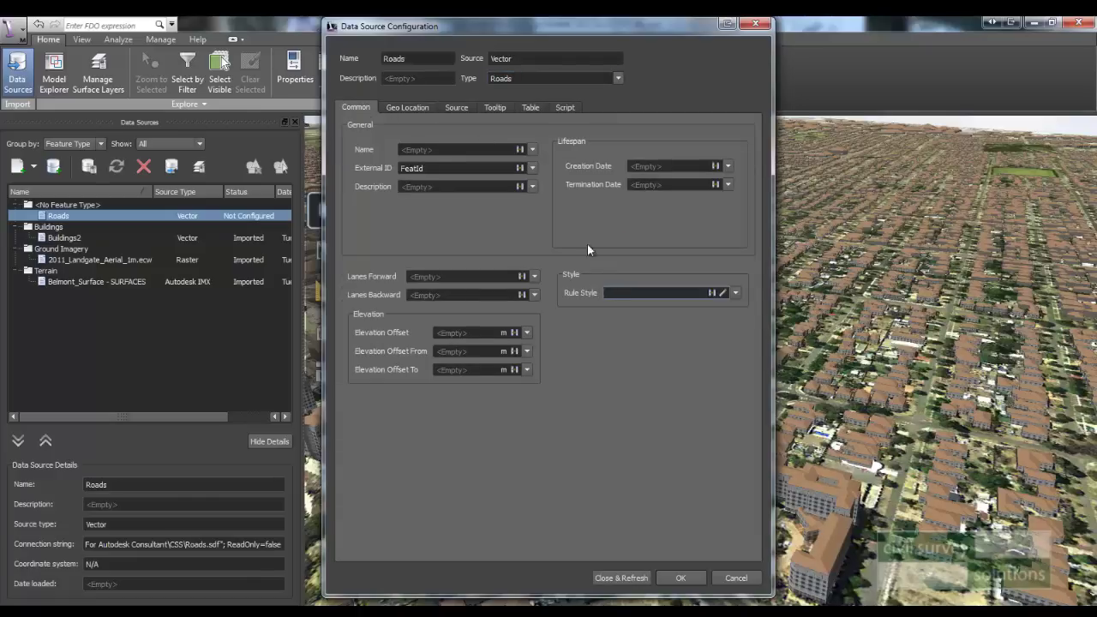
{"action": "left_click", "coordinate": [722, 293]}
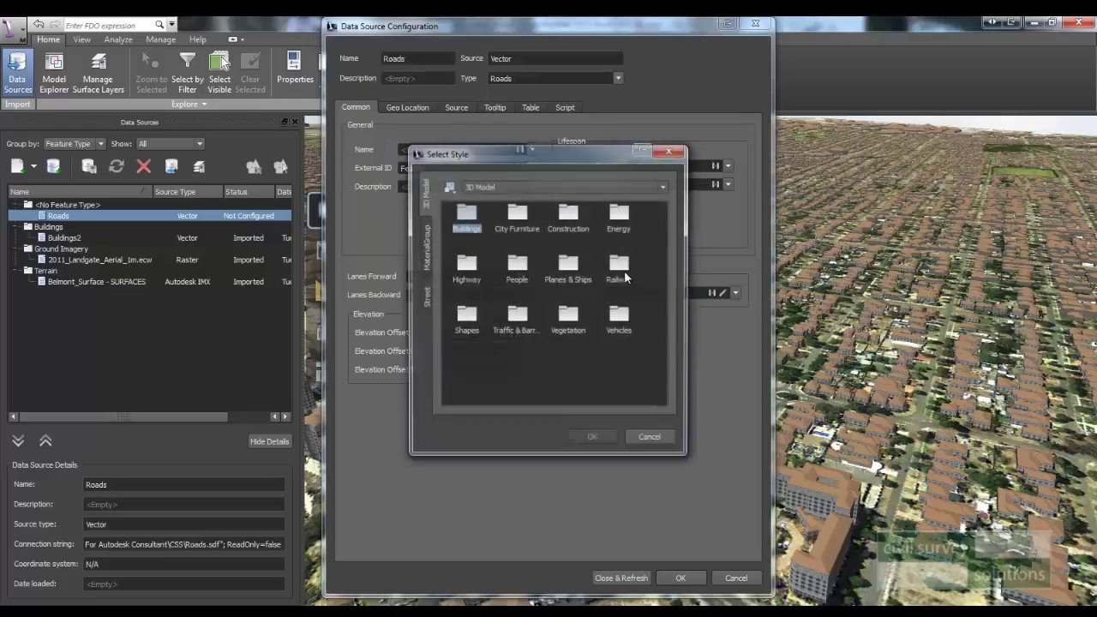
{"action": "left_click", "coordinate": [425, 297]}
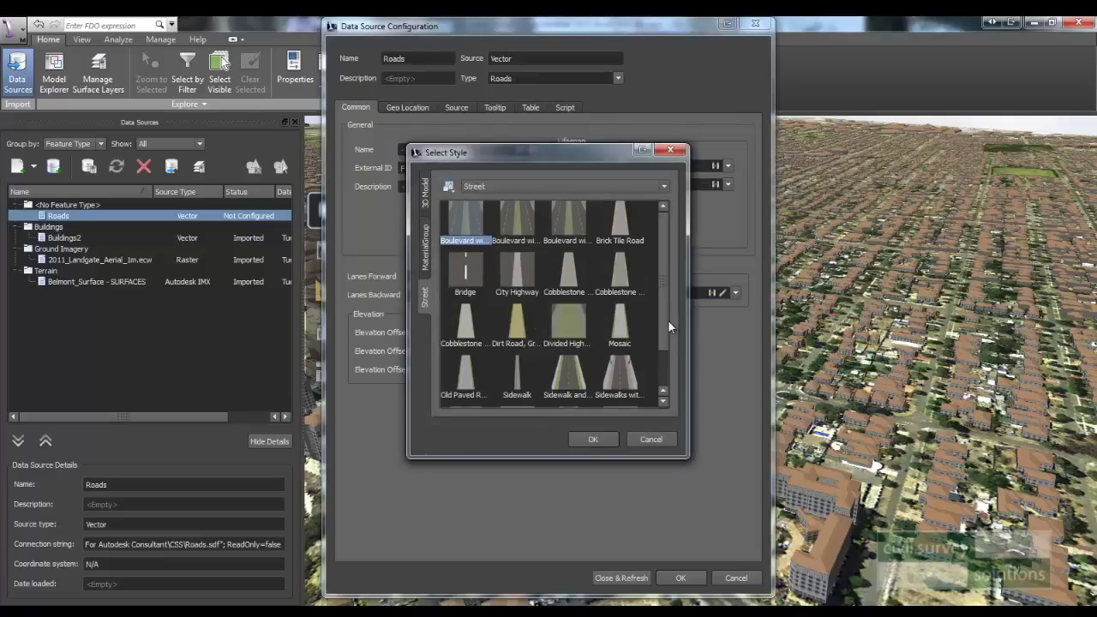
{"action": "left_click_drag", "start_coordinate": [667, 320], "coordinate": [668, 372]}
{"action": "left_click", "coordinate": [459, 372]}
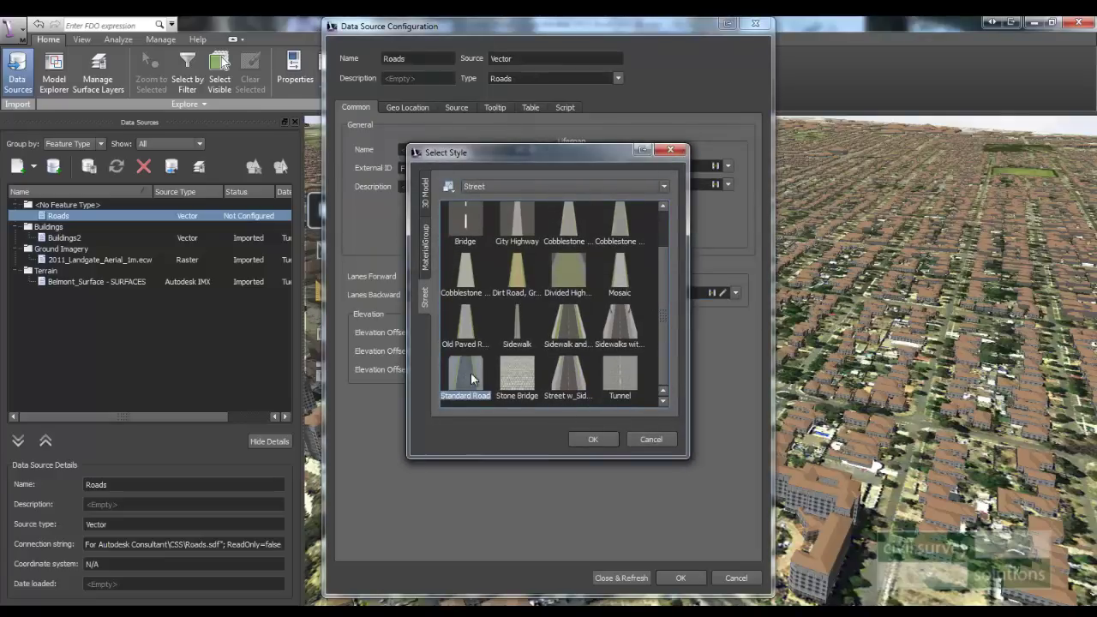
{"action": "left_click", "coordinate": [592, 440]}
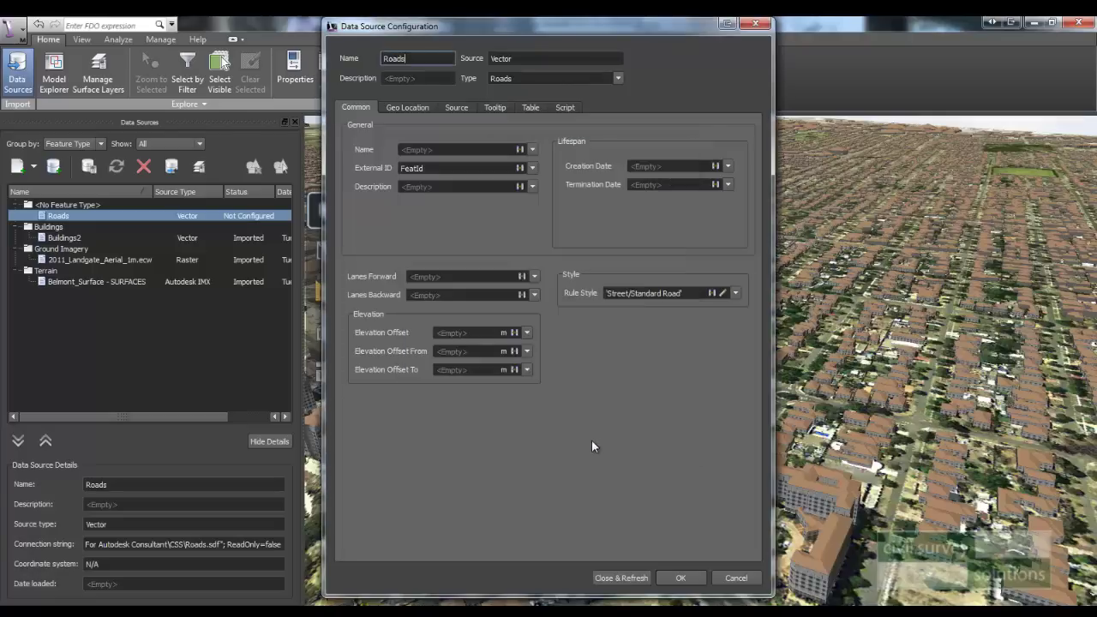
{"action": "left_click", "coordinate": [622, 578]}
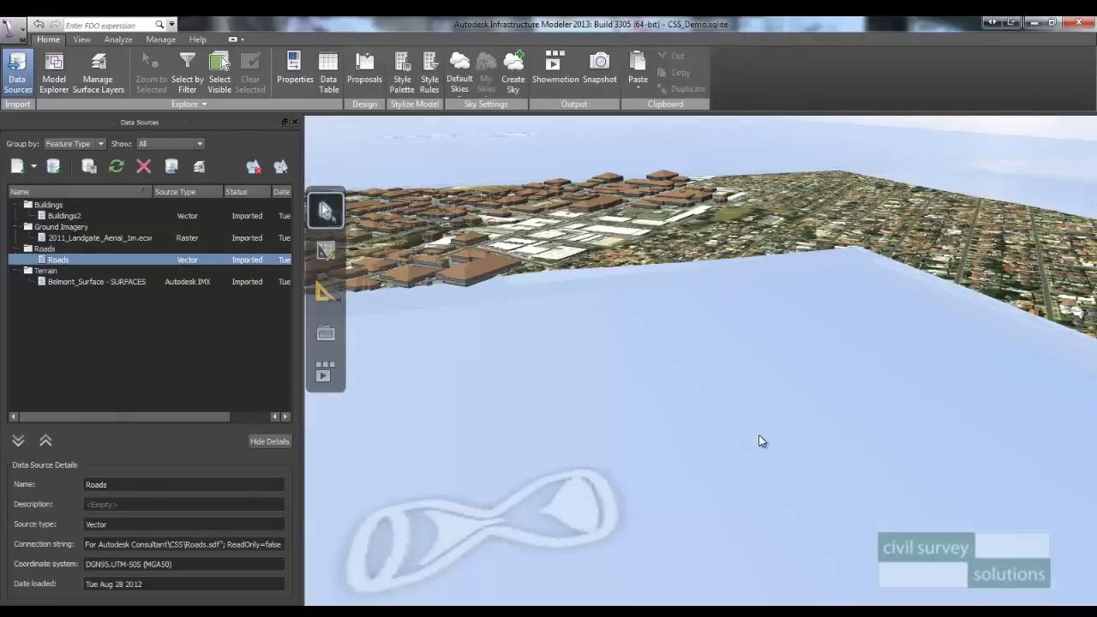
Step: Examine the imported roads, their intersections and verges close up and across the surrounding residential streets
{"action": "scroll", "coordinate": [668, 478], "scroll_direction": "up", "scroll_amount": 8}
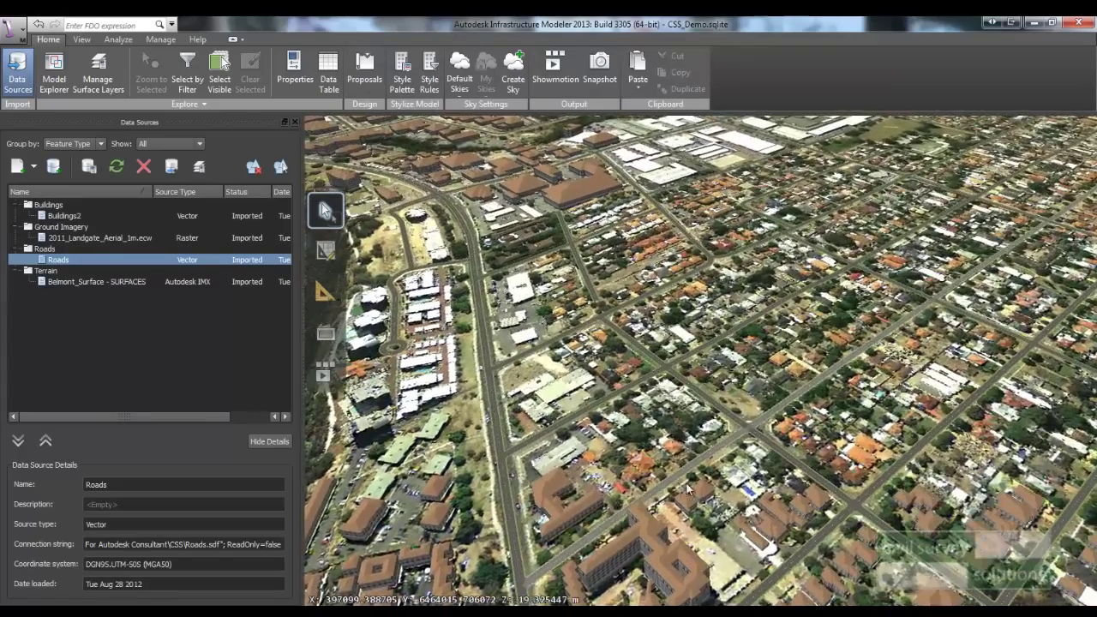
{"action": "scroll", "coordinate": [723, 446], "scroll_direction": "up", "scroll_amount": 4}
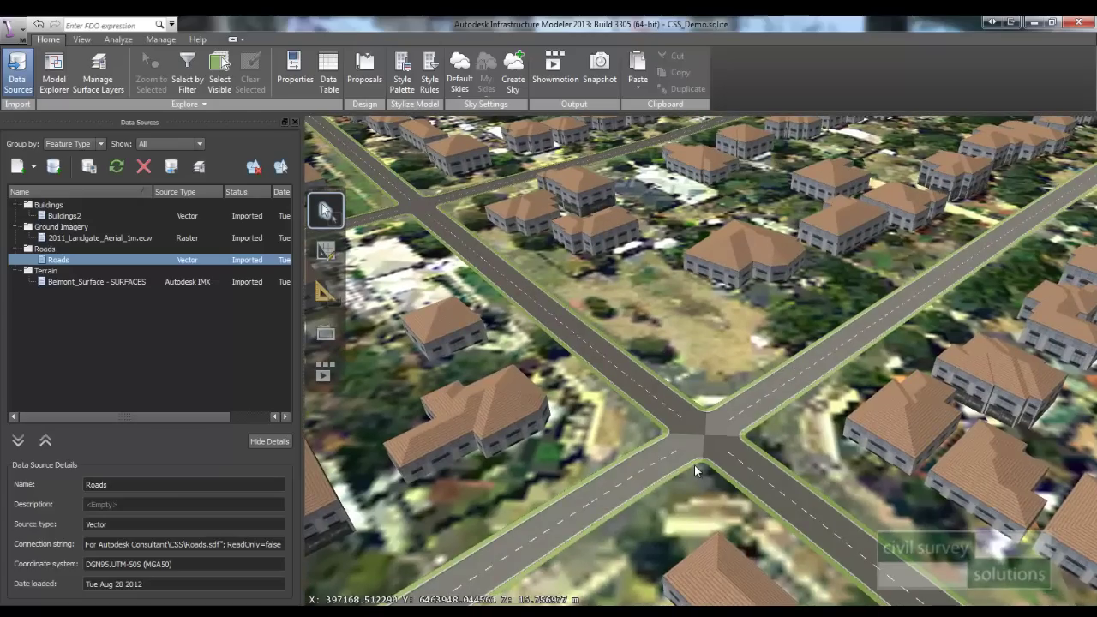
{"action": "scroll", "coordinate": [686, 462], "scroll_direction": "up", "scroll_amount": 3}
{"action": "scroll", "coordinate": [632, 456], "scroll_direction": "down", "scroll_amount": 4}
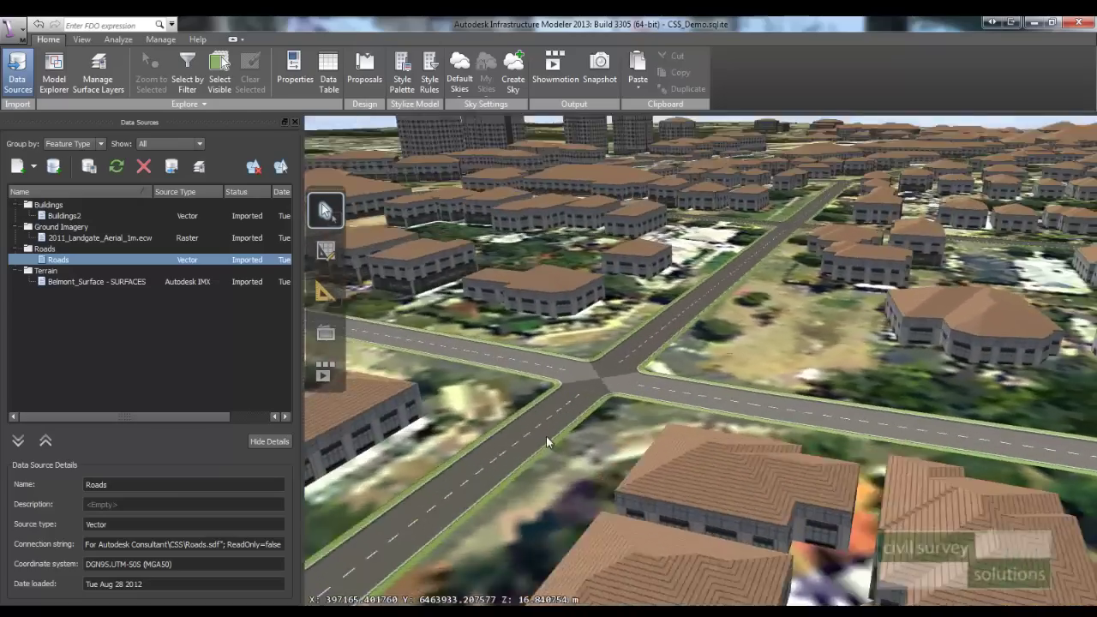
{"action": "scroll", "coordinate": [549, 436], "scroll_direction": "up", "scroll_amount": 3}
{"action": "middle_click_drag", "start_coordinate": [671, 451], "coordinate": [769, 410]}
{"action": "scroll", "coordinate": [770, 410], "scroll_direction": "down", "scroll_amount": 5}
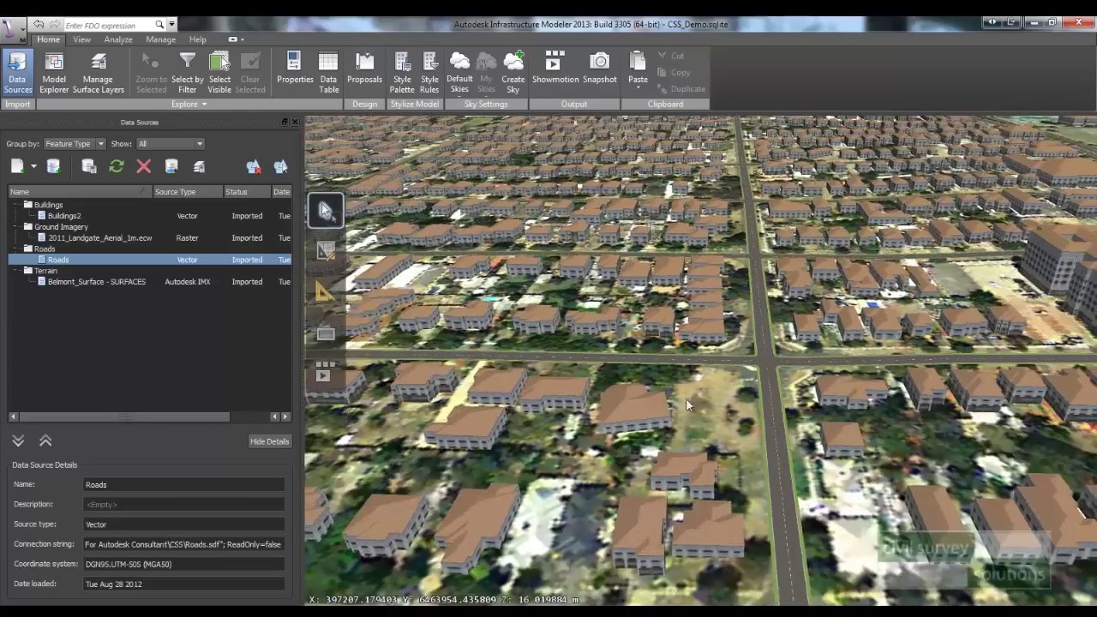
{"action": "left_click_drag", "start_coordinate": [770, 410], "coordinate": [596, 415]}
{"action": "middle_click_drag", "start_coordinate": [596, 409], "coordinate": [670, 381]}
{"action": "left_click_drag", "start_coordinate": [667, 376], "coordinate": [583, 470]}
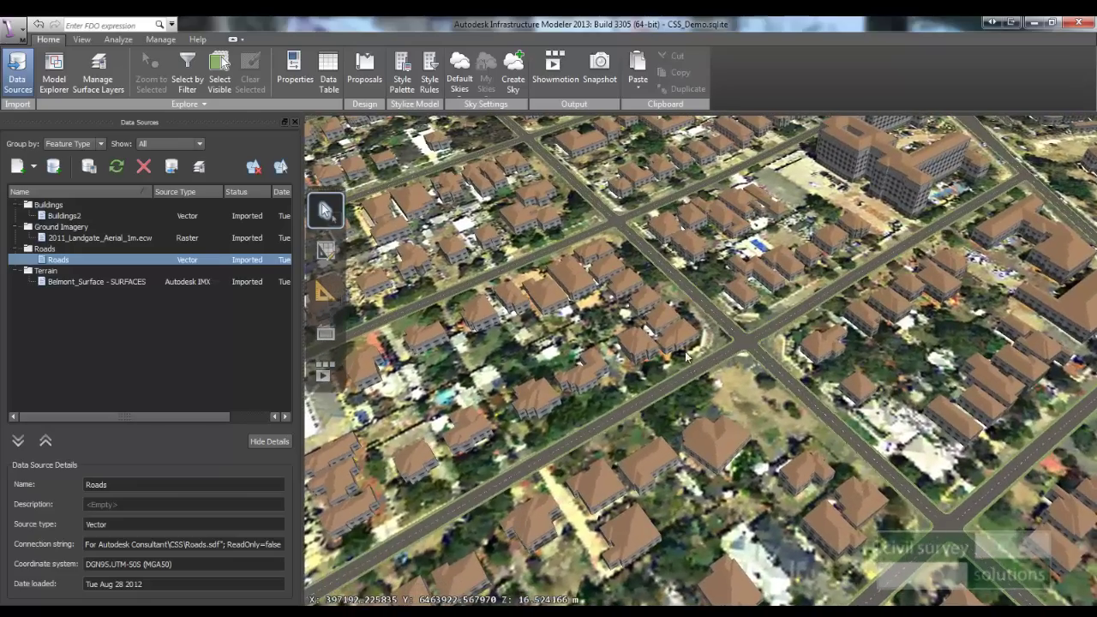
{"action": "middle_click_drag", "start_coordinate": [674, 345], "coordinate": [547, 431]}
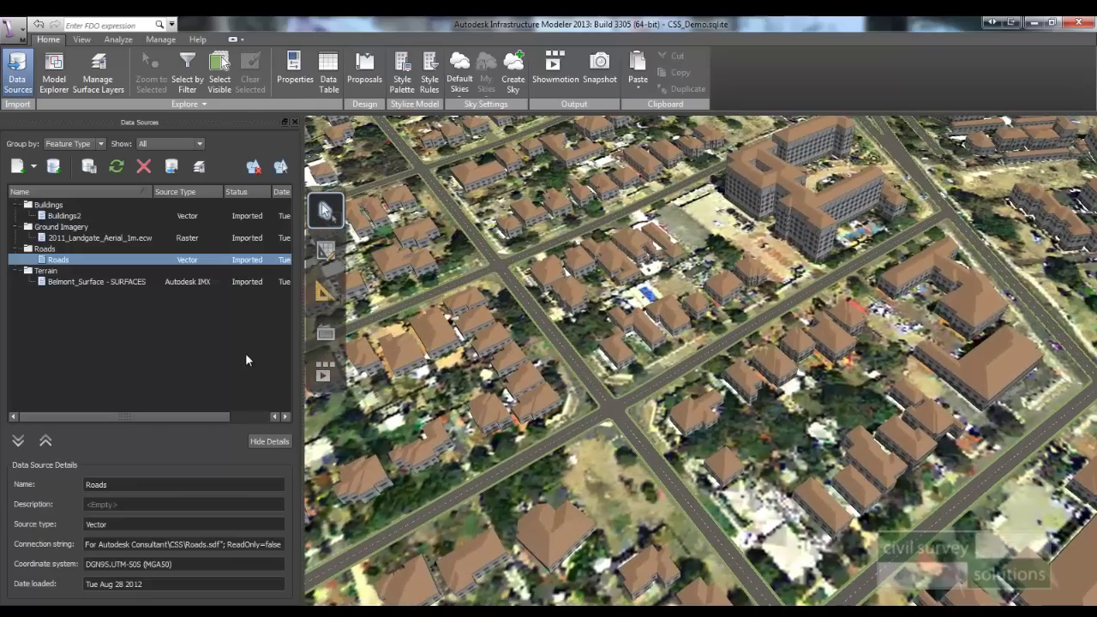
{"action": "scroll", "coordinate": [602, 418], "scroll_direction": "up", "scroll_amount": 5}
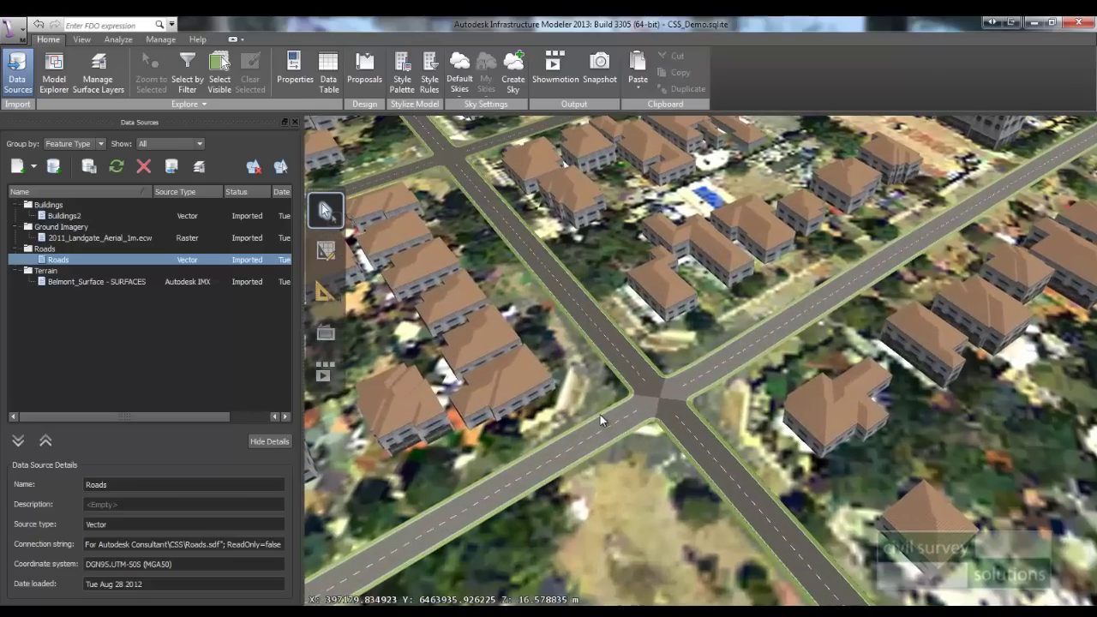
Step: Add Footpaths.sdf to the model as a new SDF data source
{"action": "left_click", "coordinate": [34, 166]}
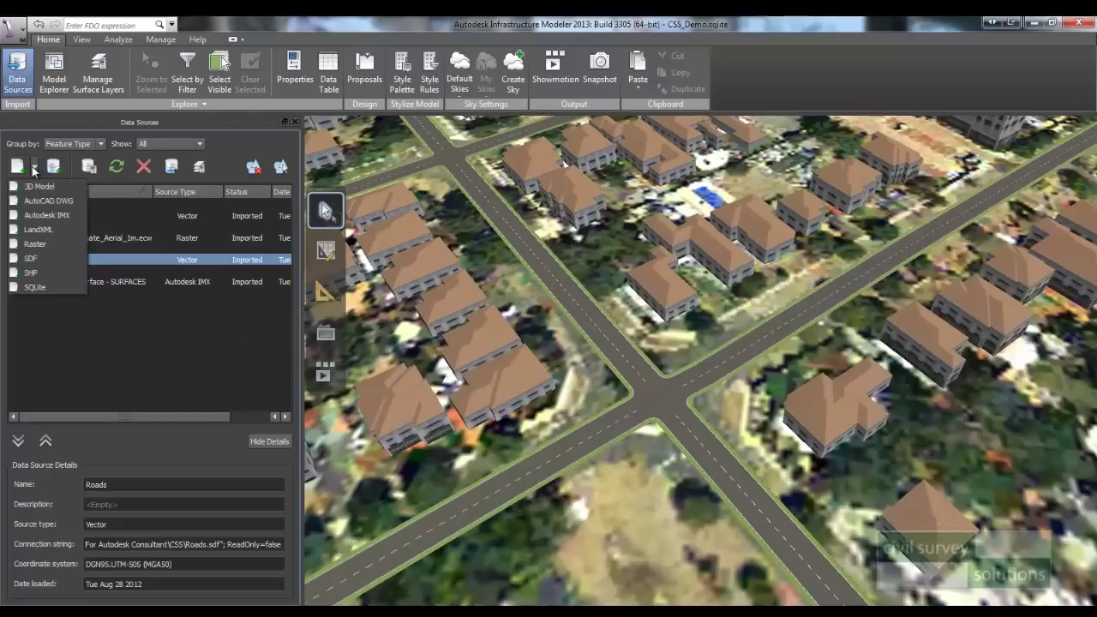
{"action": "left_click", "coordinate": [31, 258]}
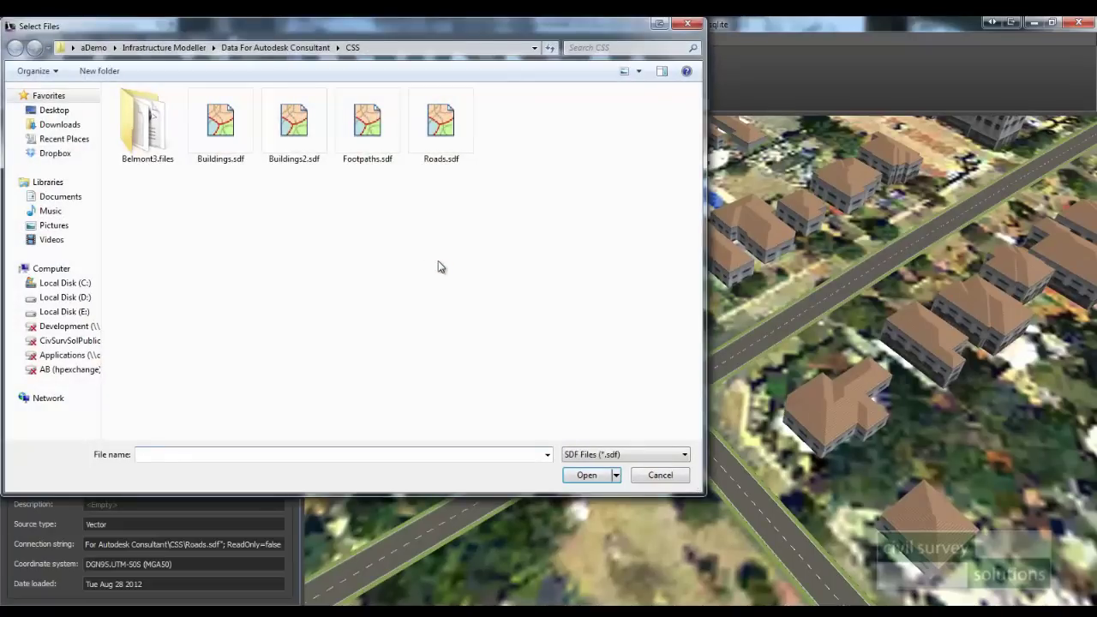
{"action": "left_click", "coordinate": [360, 149]}
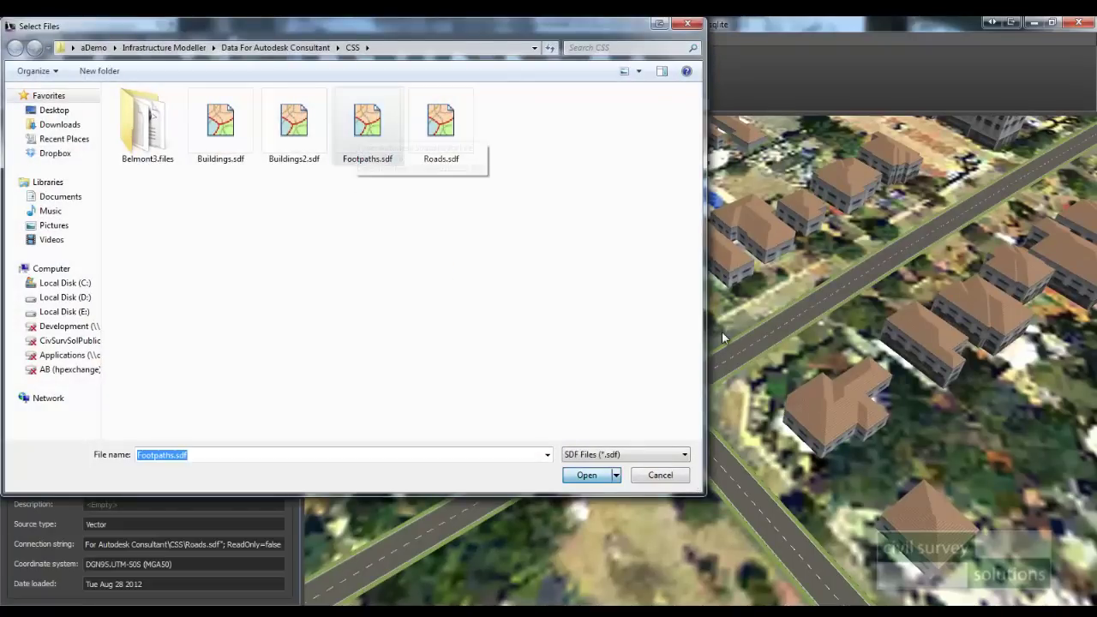
{"action": "key", "text": "Return"}
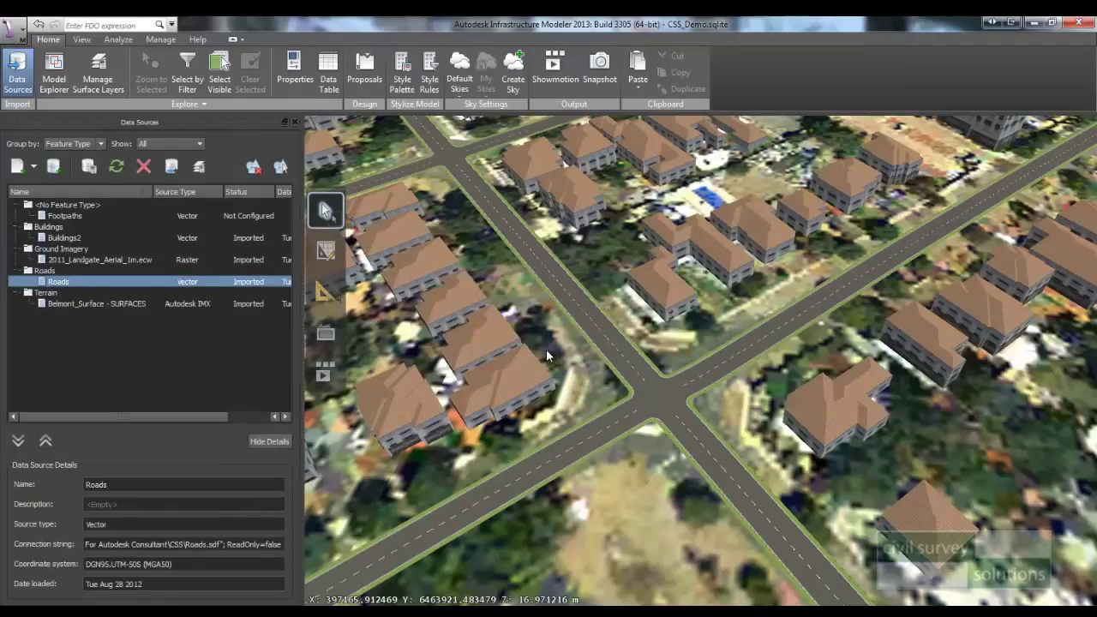
Step: Configure the Footpaths data source with coordinate system DGN95.UTM-50S and feature type Roads
{"action": "left_click", "coordinate": [79, 217]}
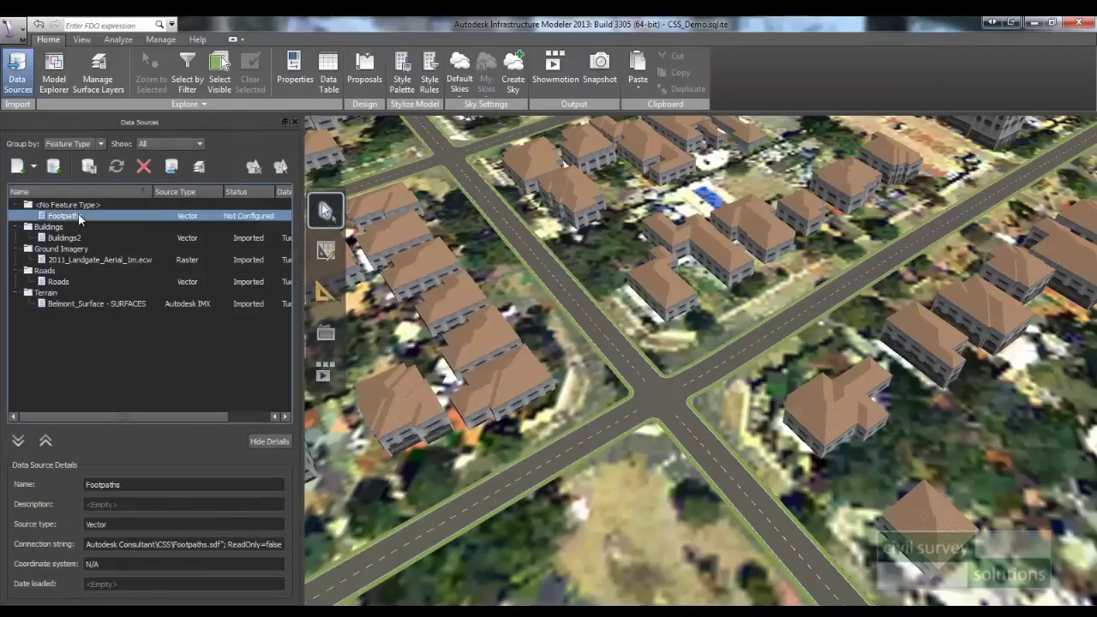
{"action": "right_click", "coordinate": [79, 220]}
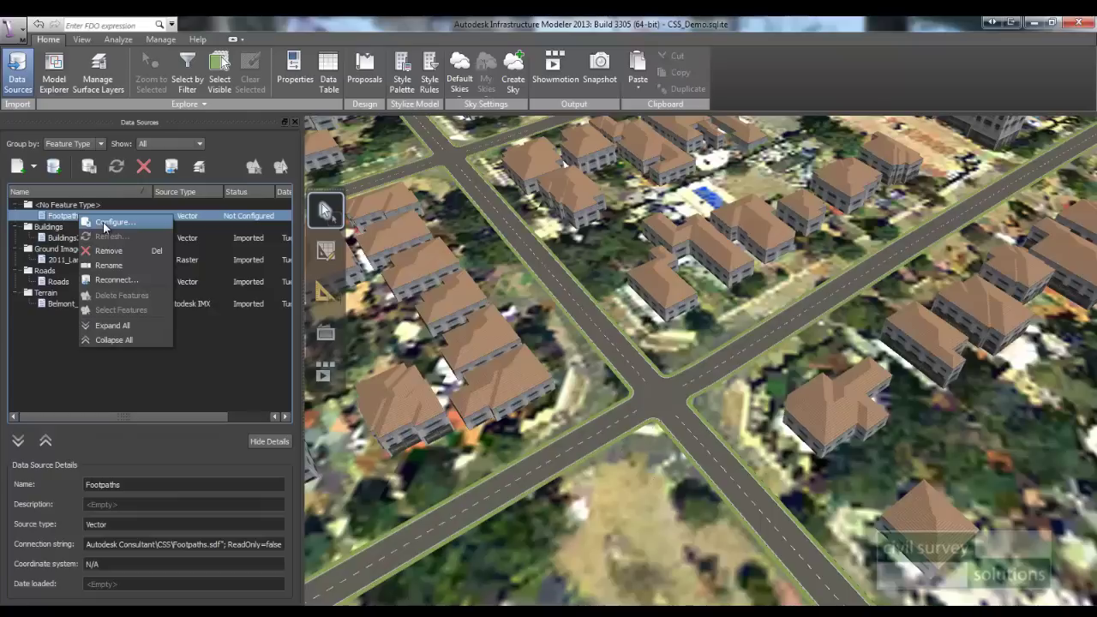
{"action": "left_click", "coordinate": [104, 227]}
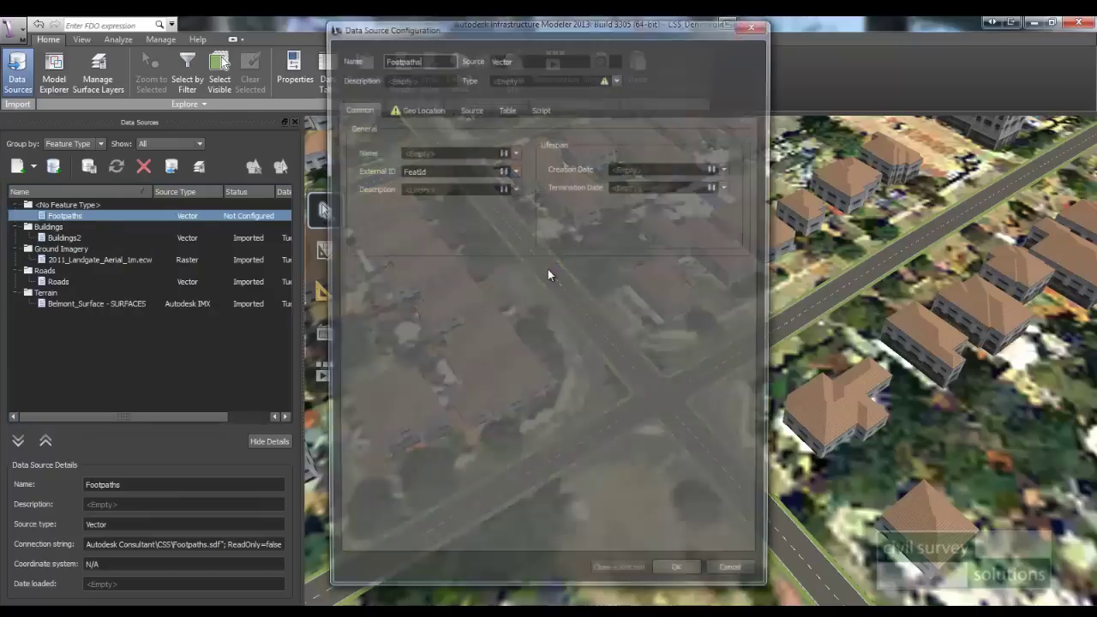
{"action": "left_click", "coordinate": [421, 109]}
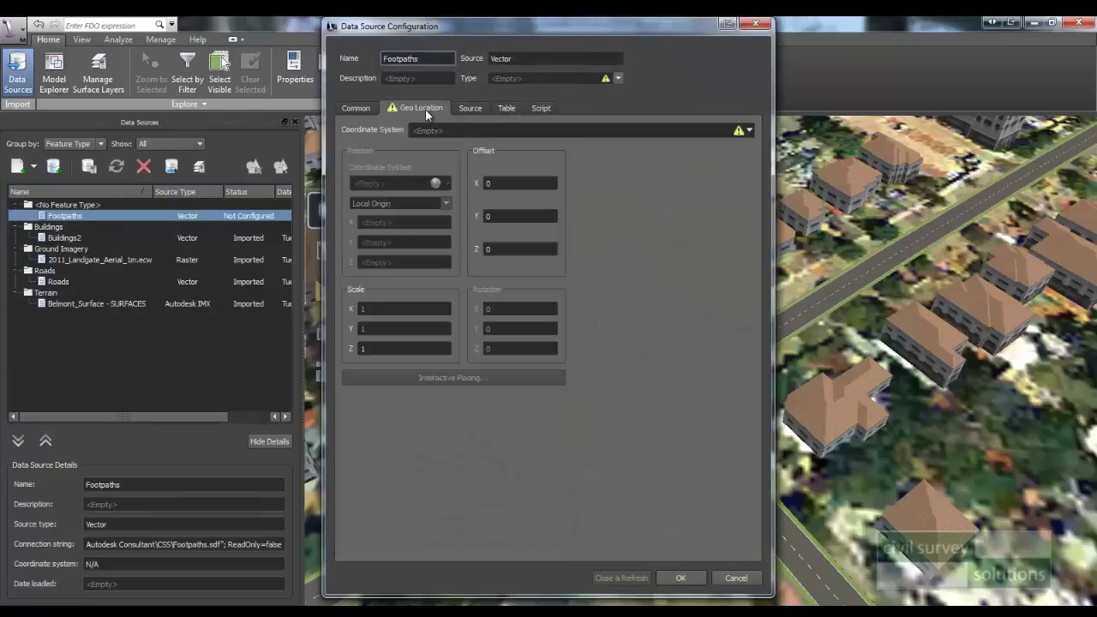
{"action": "left_click", "coordinate": [750, 132]}
{"action": "left_click", "coordinate": [772, 158]}
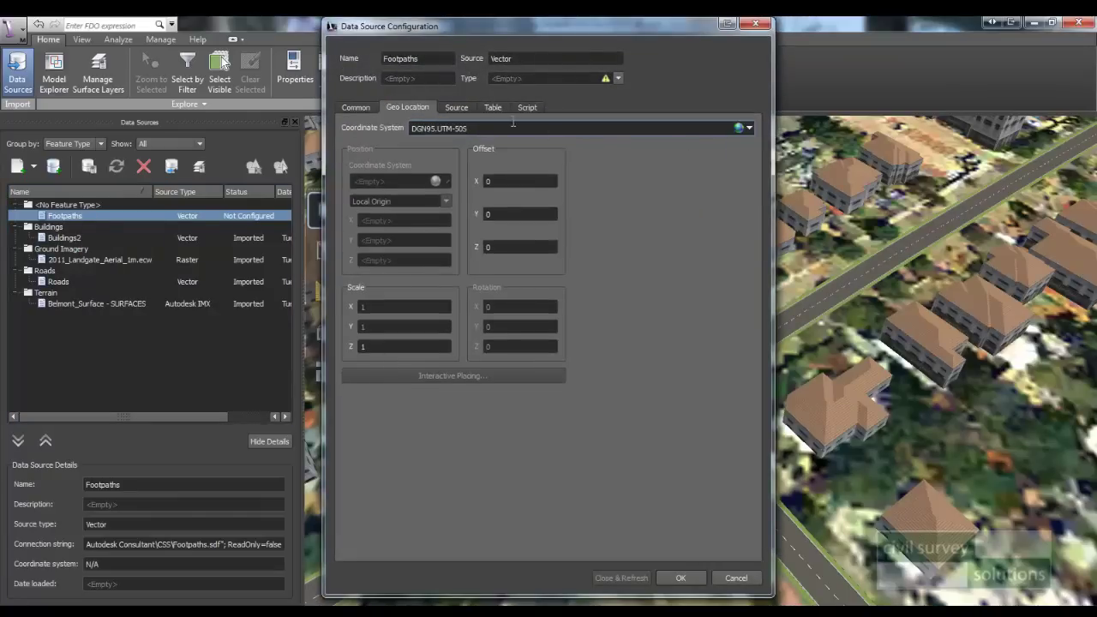
{"action": "left_click", "coordinate": [618, 78]}
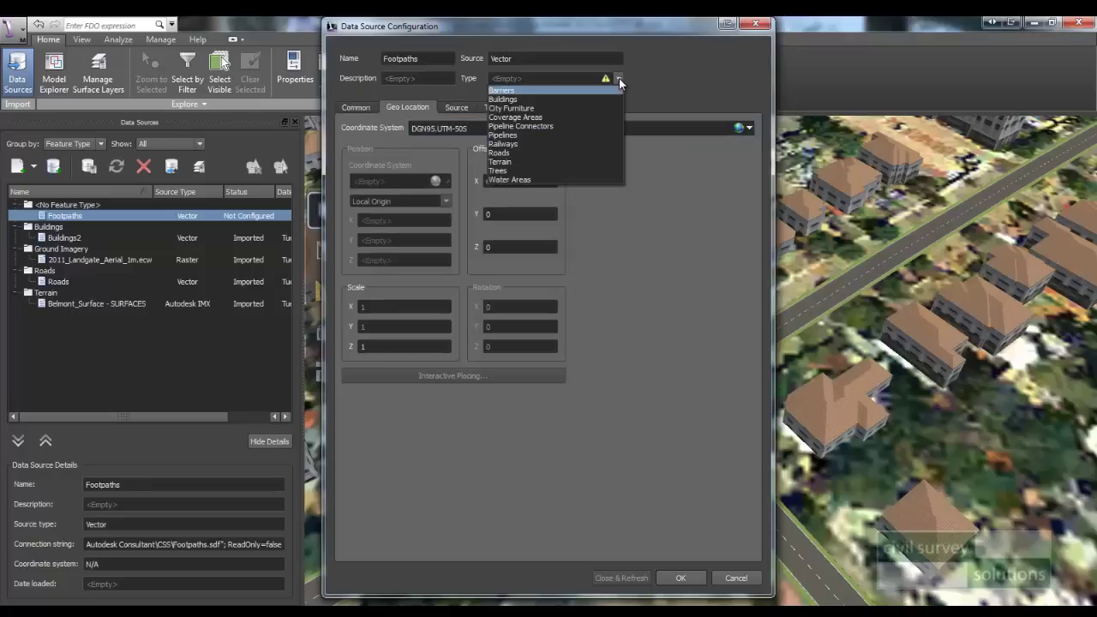
{"action": "left_click", "coordinate": [563, 153]}
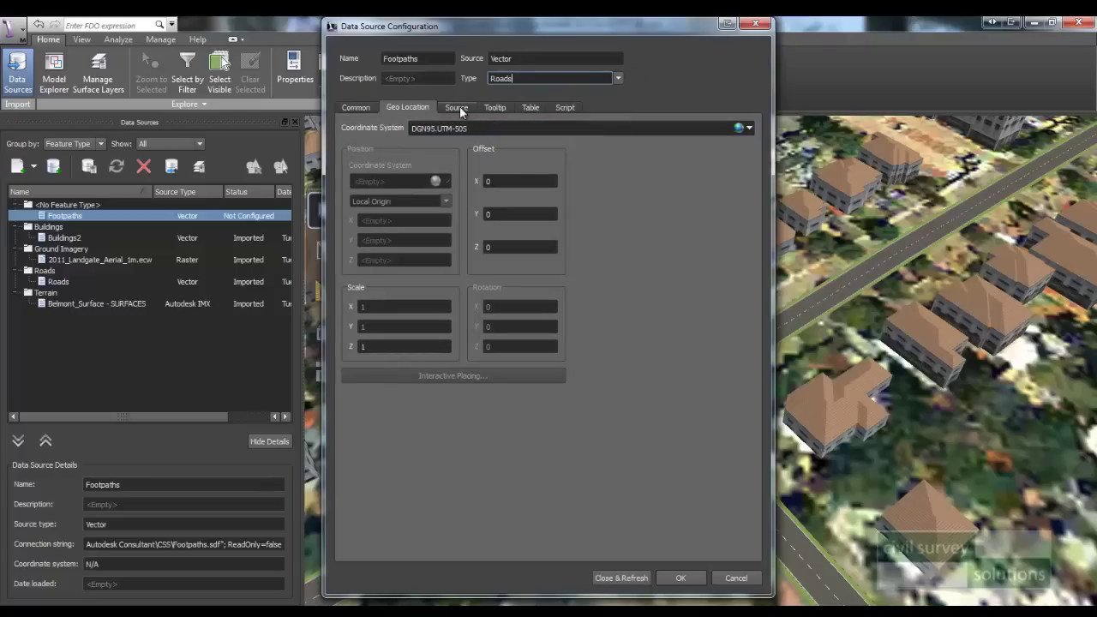
Step: Set the draping option of the Footpaths data source to Drape
{"action": "left_click", "coordinate": [459, 107]}
{"action": "left_click", "coordinate": [425, 177]}
{"action": "left_click", "coordinate": [384, 201]}
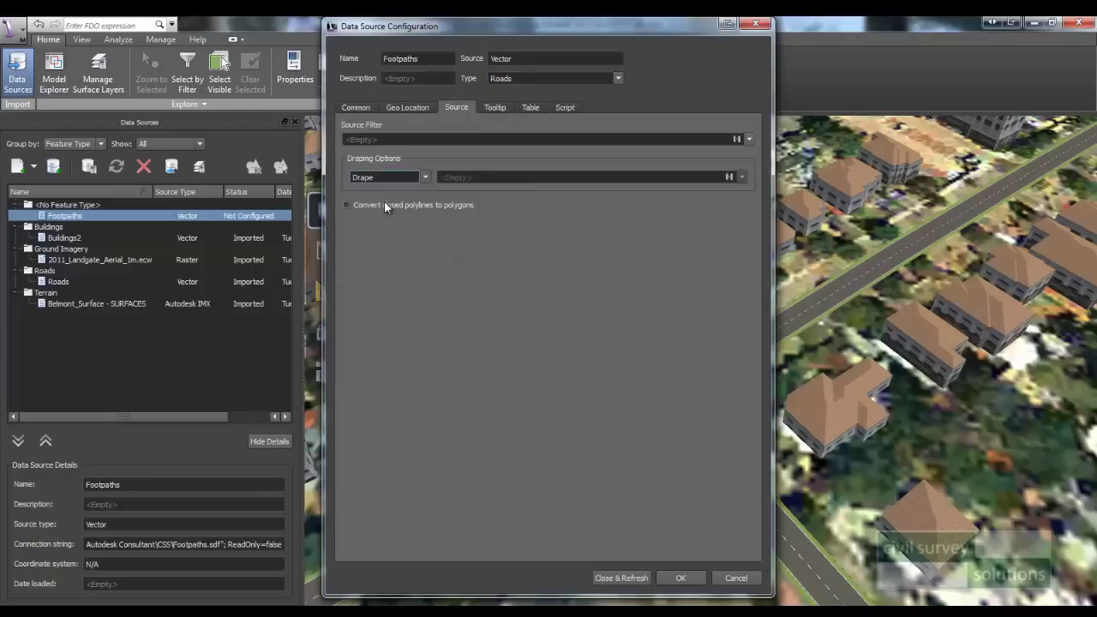
Step: Assign the Sidewalk street style as the Footpaths rule style, then close the configuration and refresh the model
{"action": "left_click", "coordinate": [357, 106]}
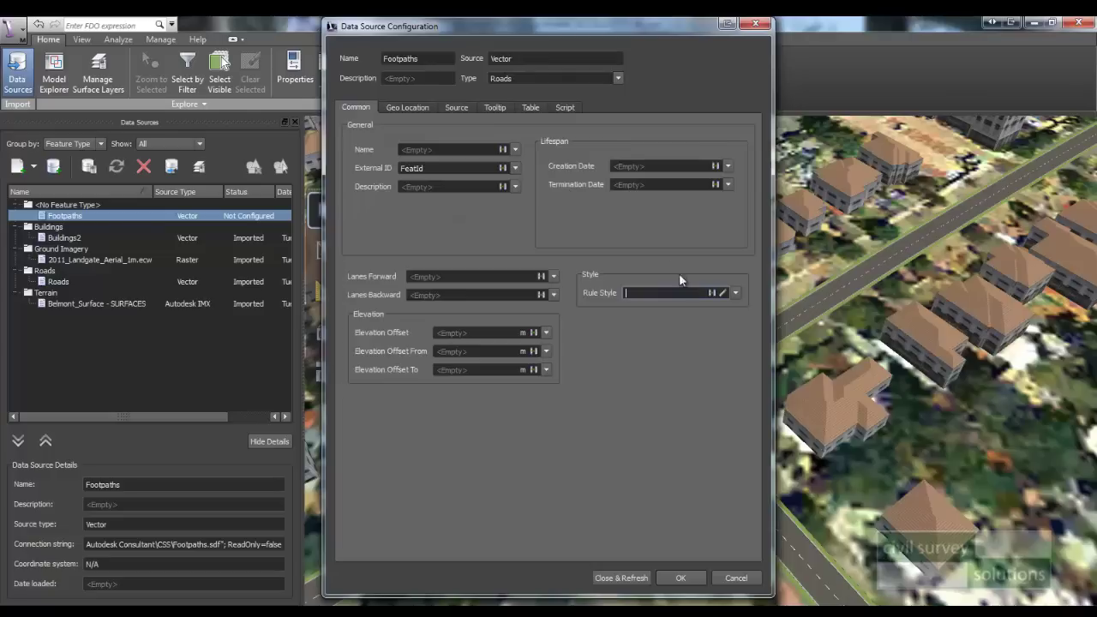
{"action": "left_click", "coordinate": [724, 293]}
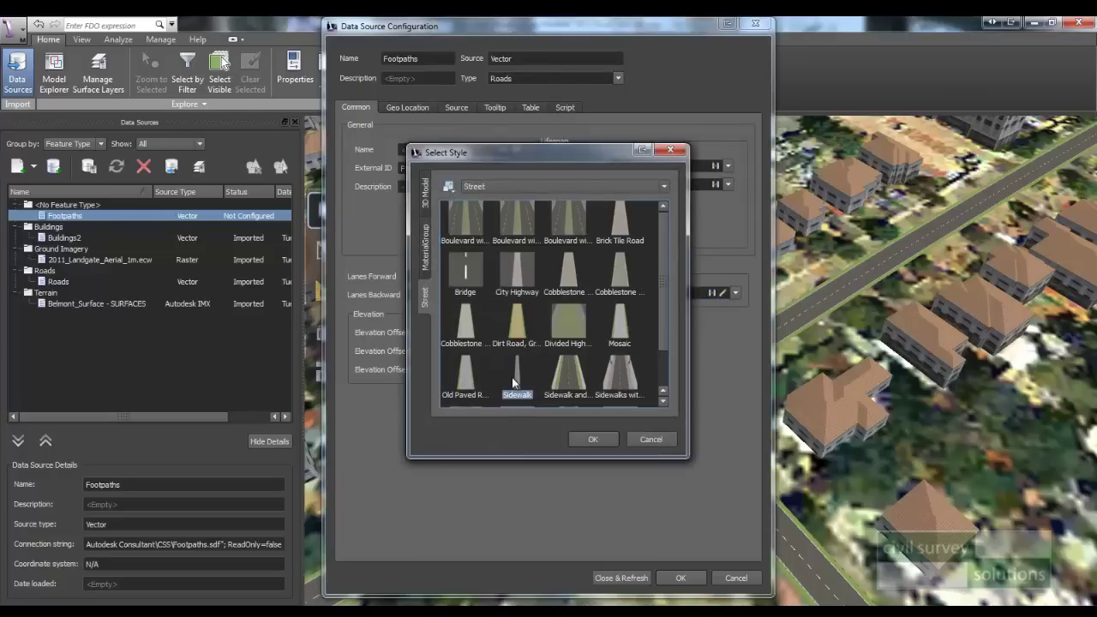
{"action": "left_click", "coordinate": [593, 440]}
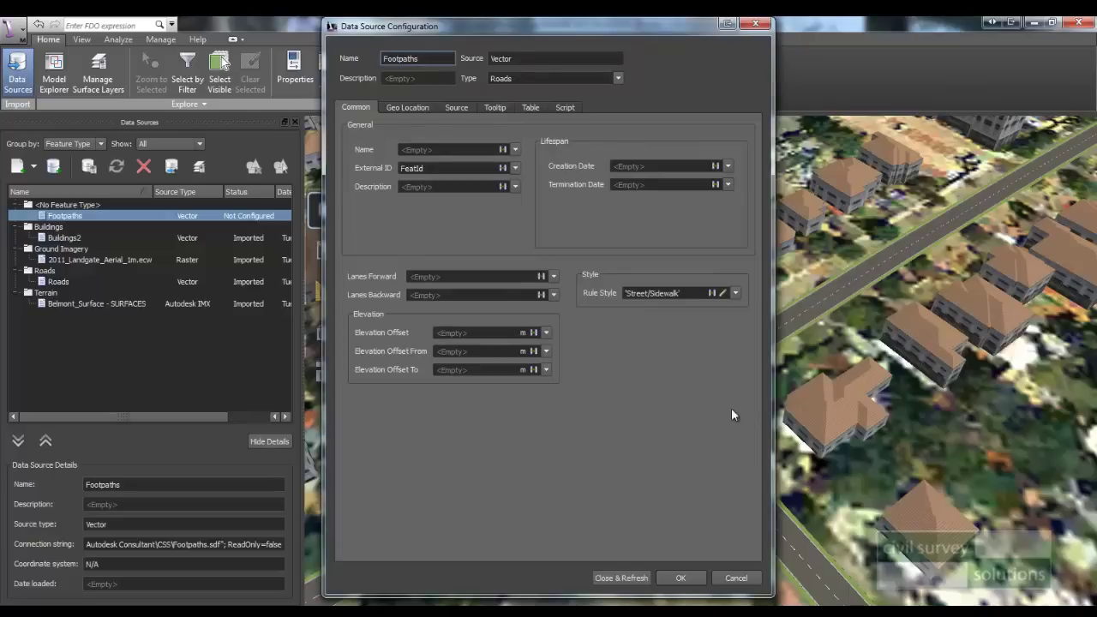
{"action": "left_click", "coordinate": [619, 578]}
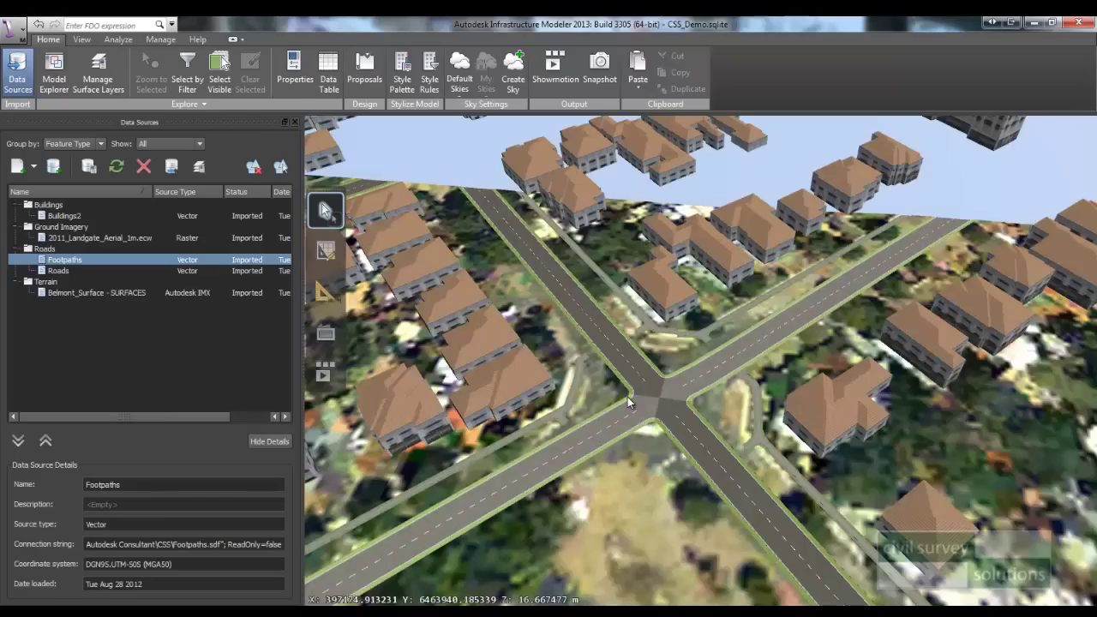
Step: Examine the imported footpaths around the intersection and the open grass field beside the dual carriageway from several angles
{"action": "left_click_drag", "start_coordinate": [667, 385], "coordinate": [518, 382]}
{"action": "scroll", "coordinate": [736, 410], "scroll_direction": "up", "scroll_amount": 5}
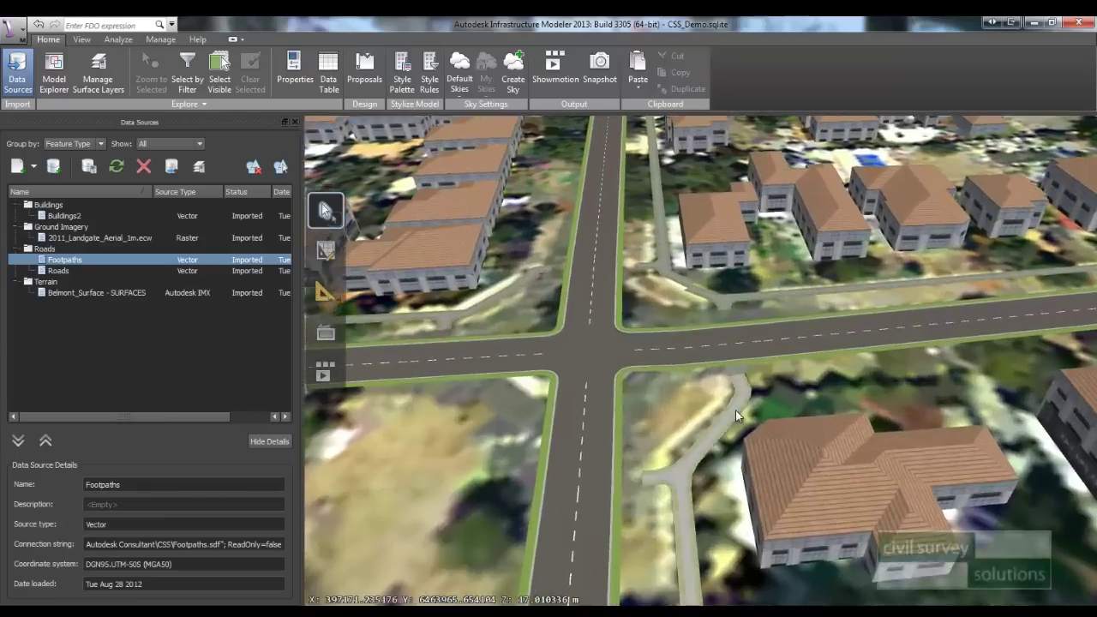
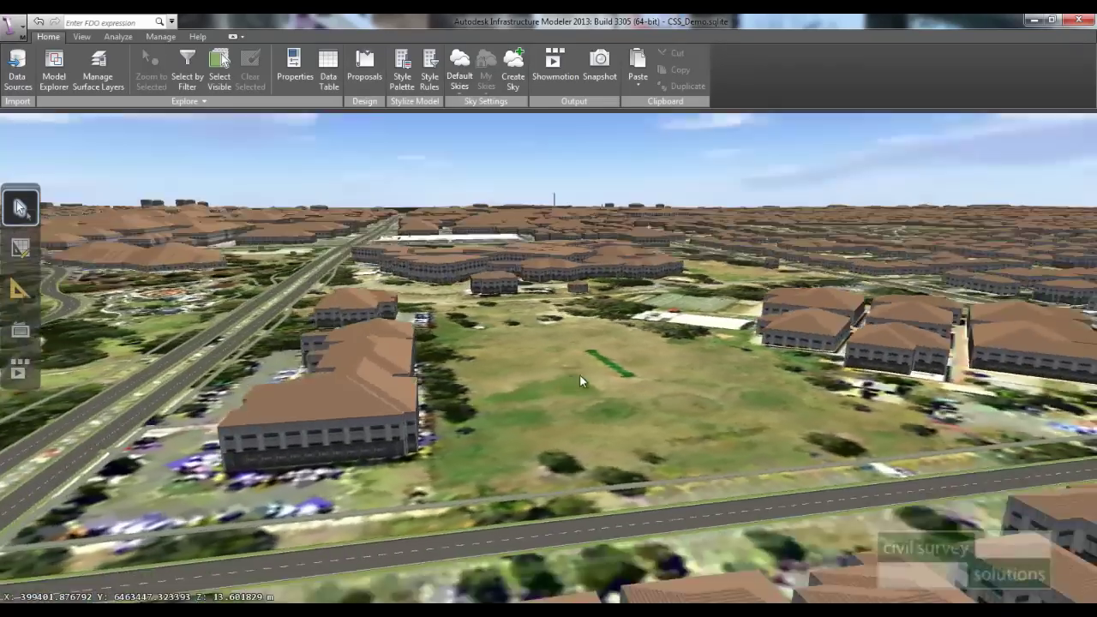
{"action": "middle_click_drag", "start_coordinate": [654, 387], "coordinate": [294, 410]}
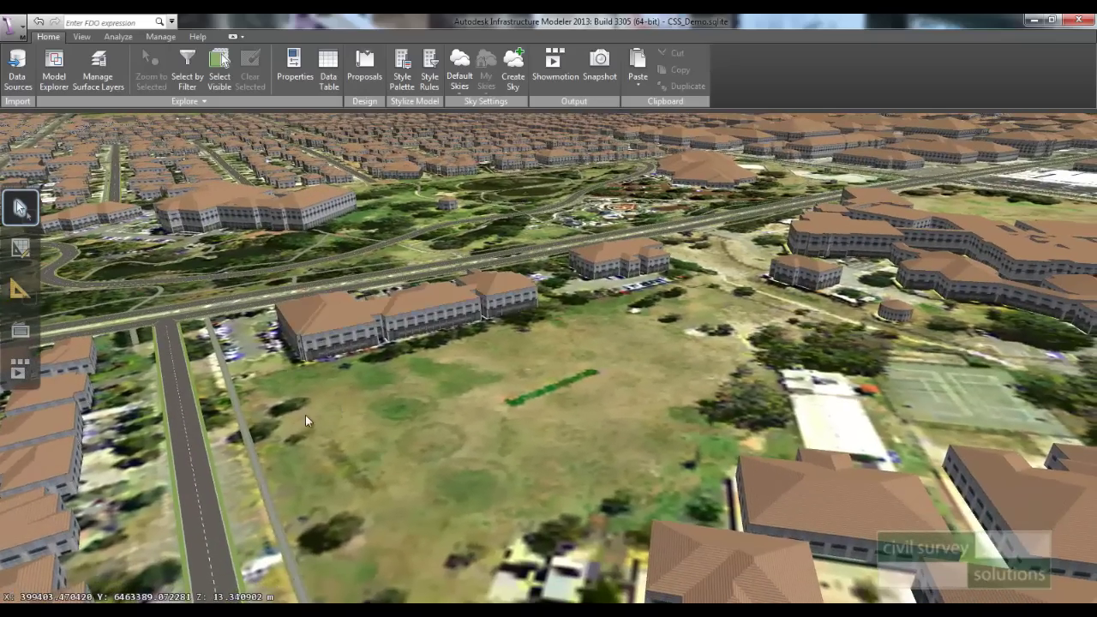
{"action": "left_click_drag", "start_coordinate": [458, 387], "coordinate": [442, 446]}
{"action": "left_click_drag", "start_coordinate": [468, 310], "coordinate": [466, 343]}
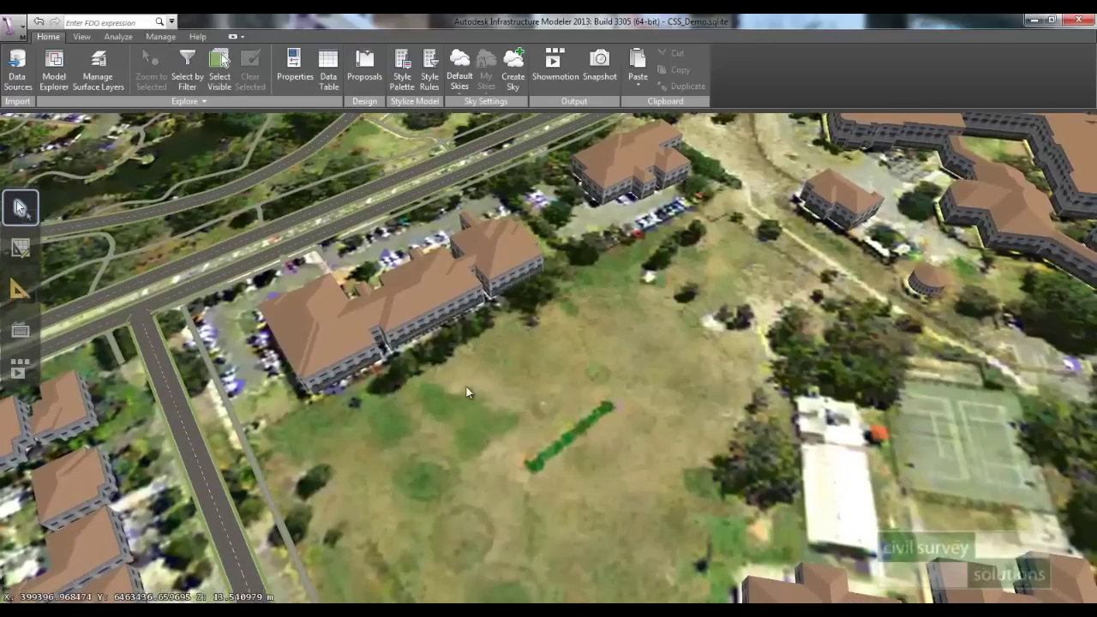
{"action": "middle_click_drag", "start_coordinate": [495, 472], "coordinate": [612, 397]}
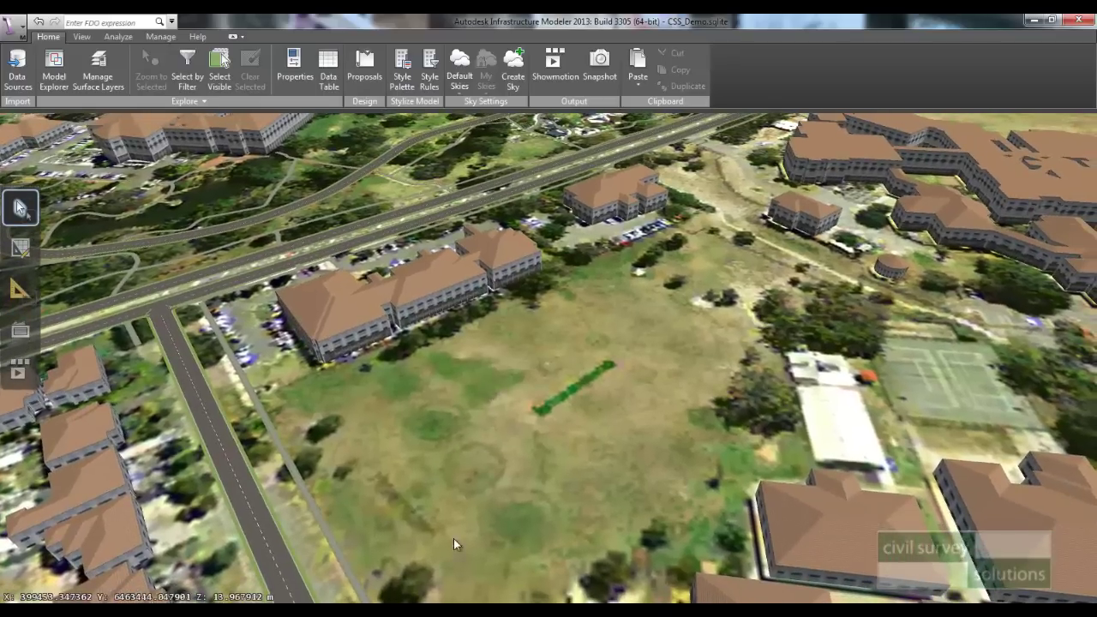
{"action": "middle_click_drag", "start_coordinate": [478, 446], "coordinate": [446, 463]}
{"action": "middle_click_drag", "start_coordinate": [546, 315], "coordinate": [541, 359]}
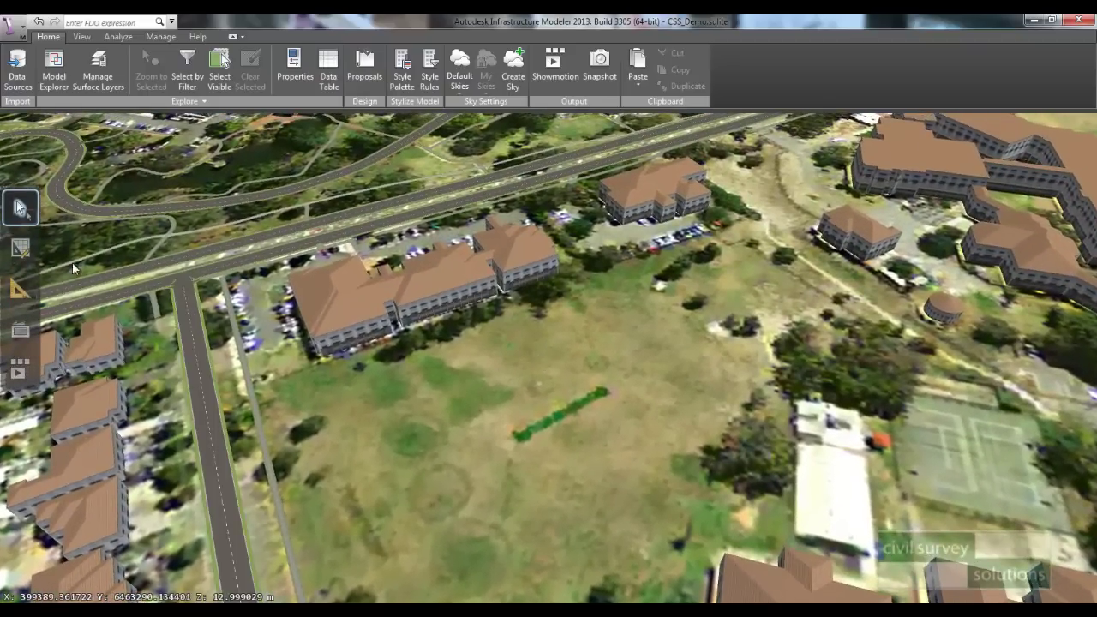
Step: Create a road about 196 m long from the dual carriageway, curving behind the long building to the side street
{"action": "left_click", "coordinate": [21, 251]}
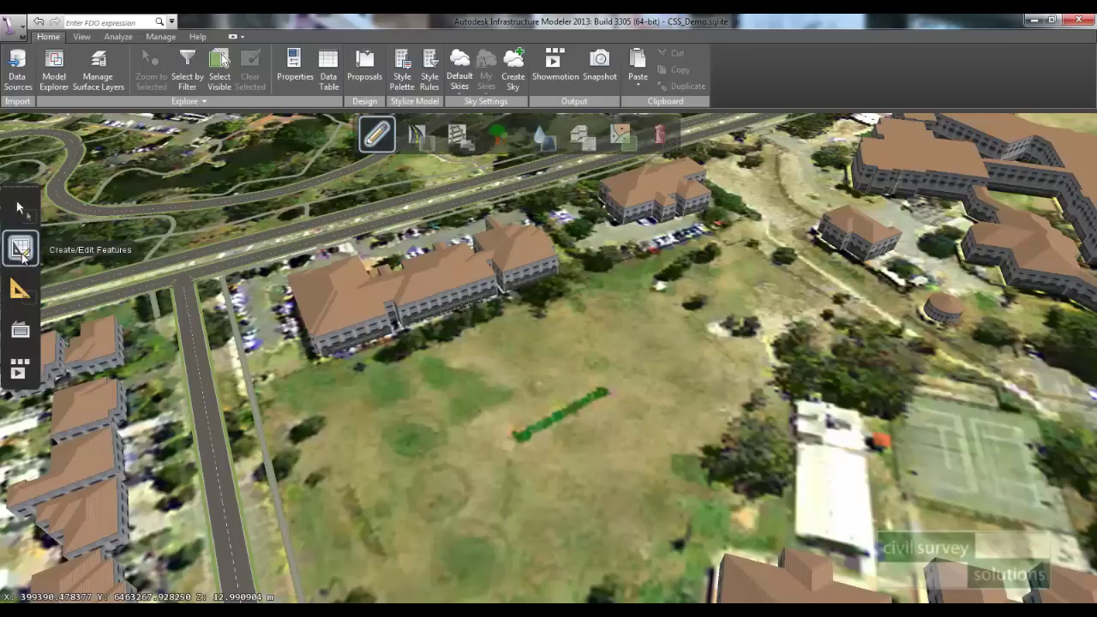
{"action": "mouse_move", "coordinate": [578, 402]}
{"action": "middle_mouse_down"}
{"action": "mouse_move", "coordinate": [504, 423]}
{"action": "mouse_move", "coordinate": [532, 339]}
{"action": "mouse_move", "coordinate": [510, 412]}
{"action": "mouse_move", "coordinate": [493, 335]}
{"action": "middle_mouse_up"}
{"action": "left_click", "coordinate": [418, 136]}
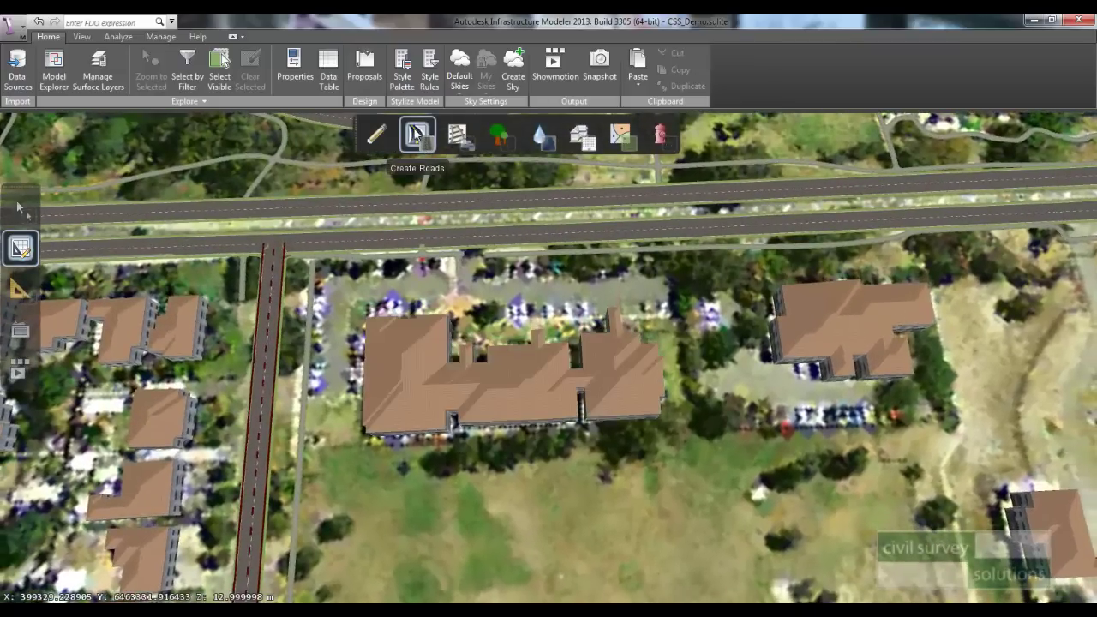
{"action": "mouse_move", "coordinate": [419, 138]}
{"action": "left_click", "coordinate": [444, 184]}
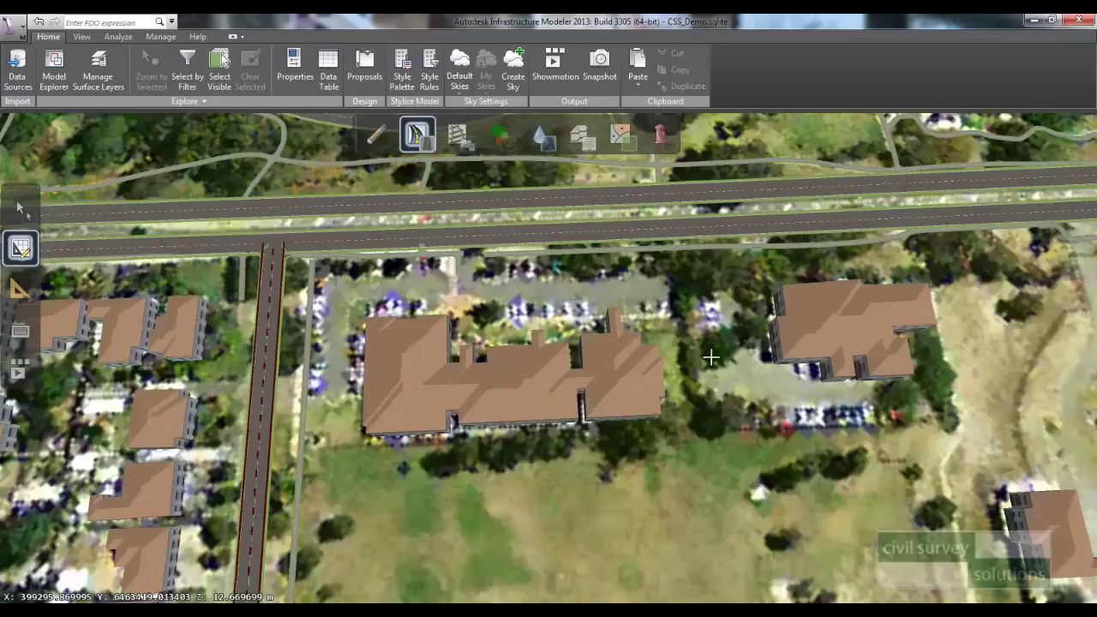
{"action": "left_click", "coordinate": [689, 226]}
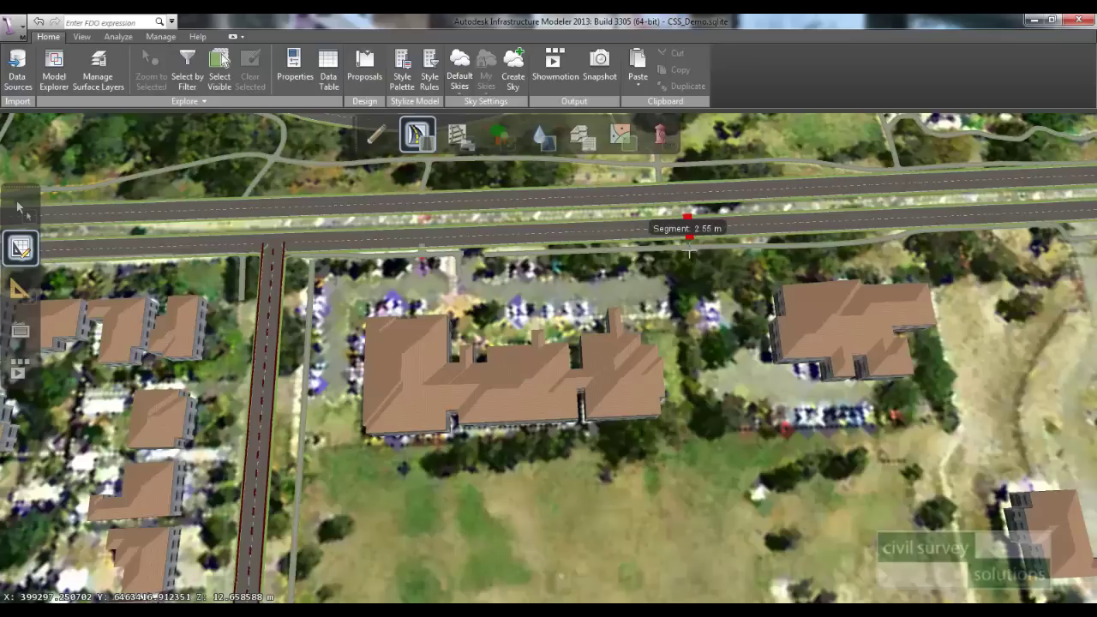
{"action": "left_click", "coordinate": [727, 513]}
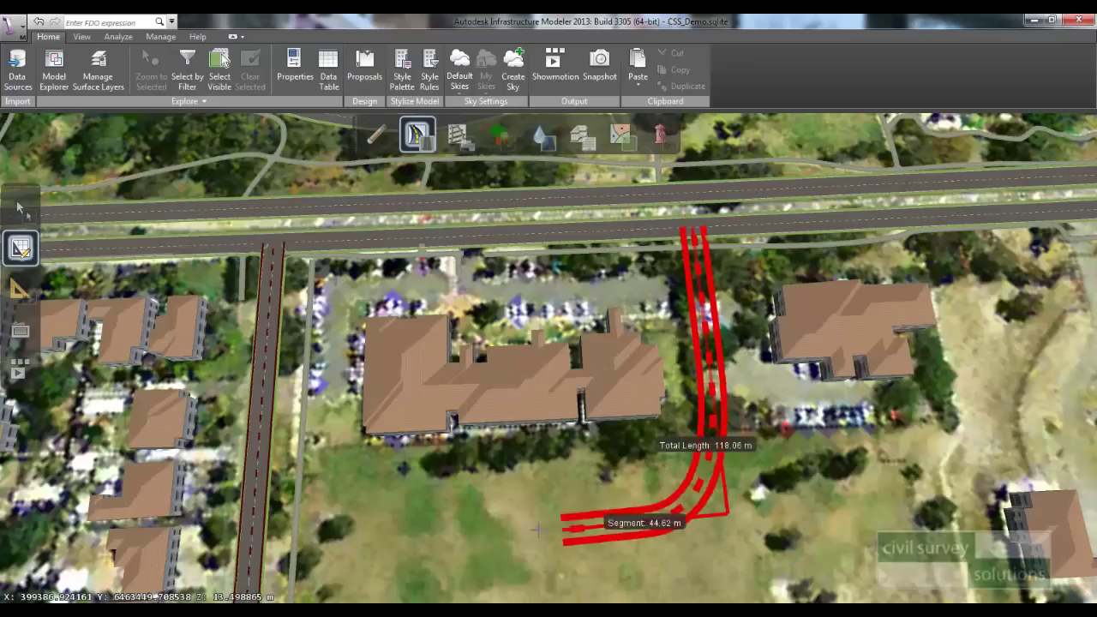
{"action": "left_click", "coordinate": [460, 528]}
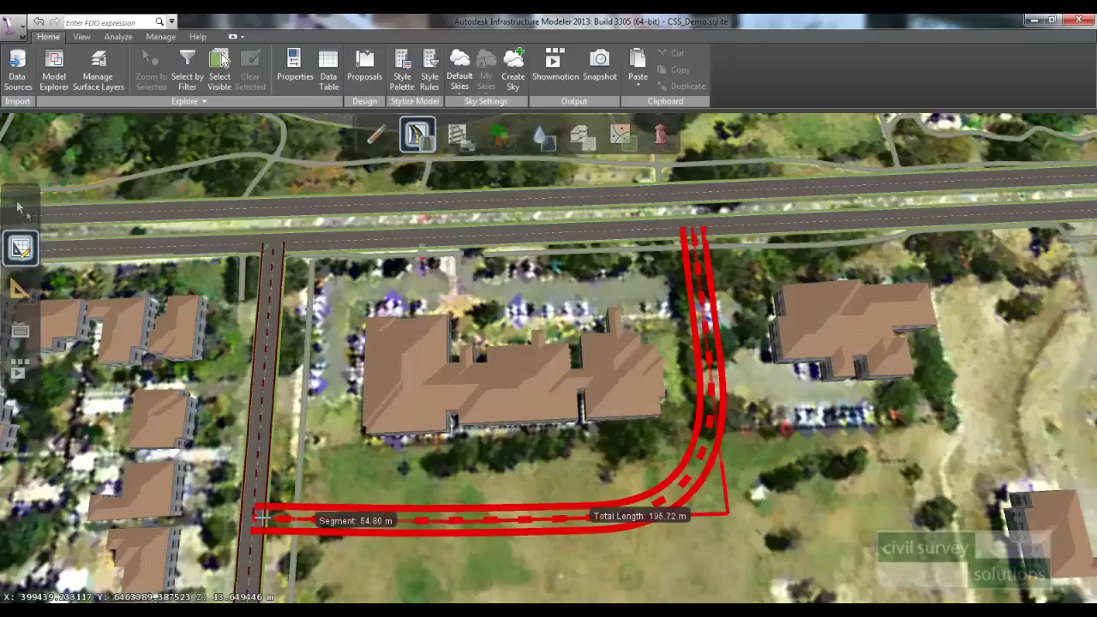
{"action": "double_click", "coordinate": [261, 517]}
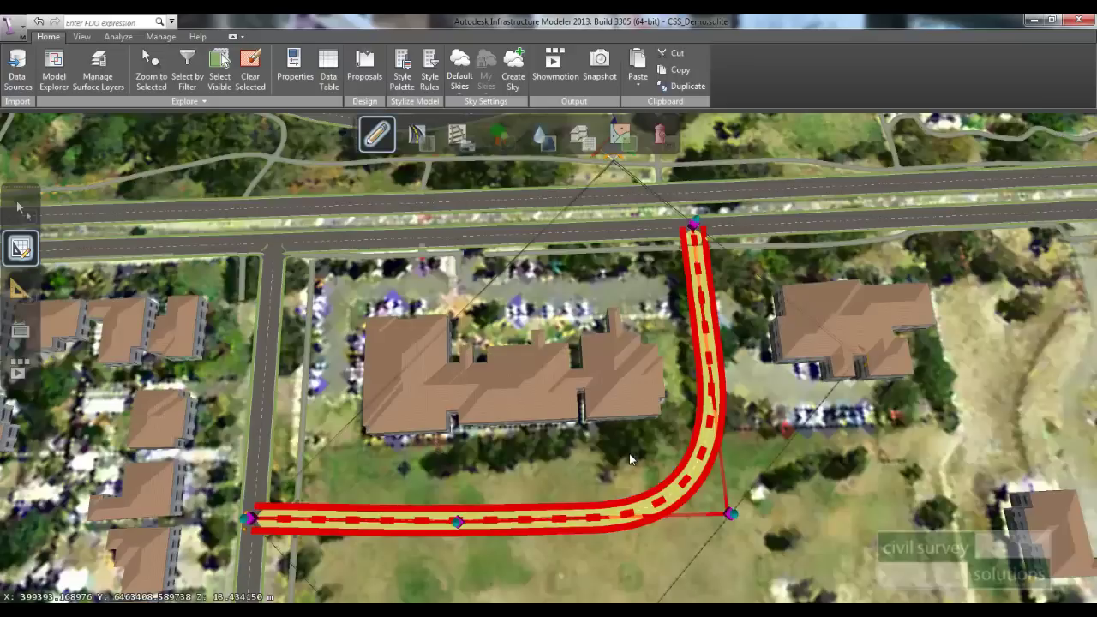
{"action": "left_click", "coordinate": [631, 455]}
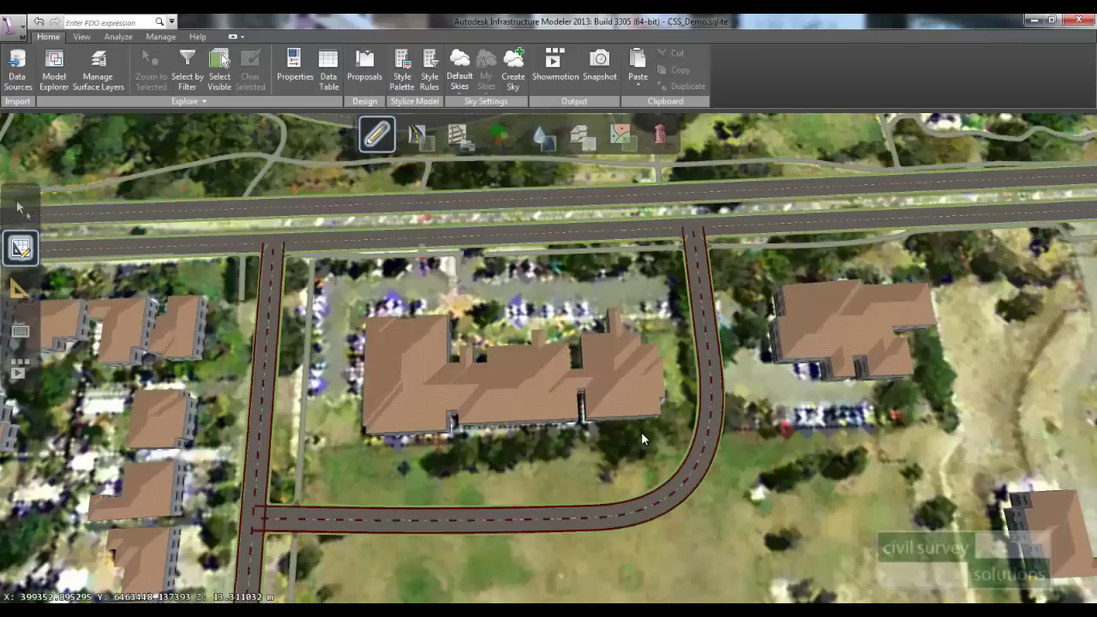
Step: Select the new road and reshape its bend by moving the corner control point, then deselect the road
{"action": "middle_click_drag", "start_coordinate": [549, 473], "coordinate": [714, 412]}
{"action": "left_click", "coordinate": [719, 411]}
{"action": "middle_click_drag", "start_coordinate": [728, 461], "coordinate": [502, 513]}
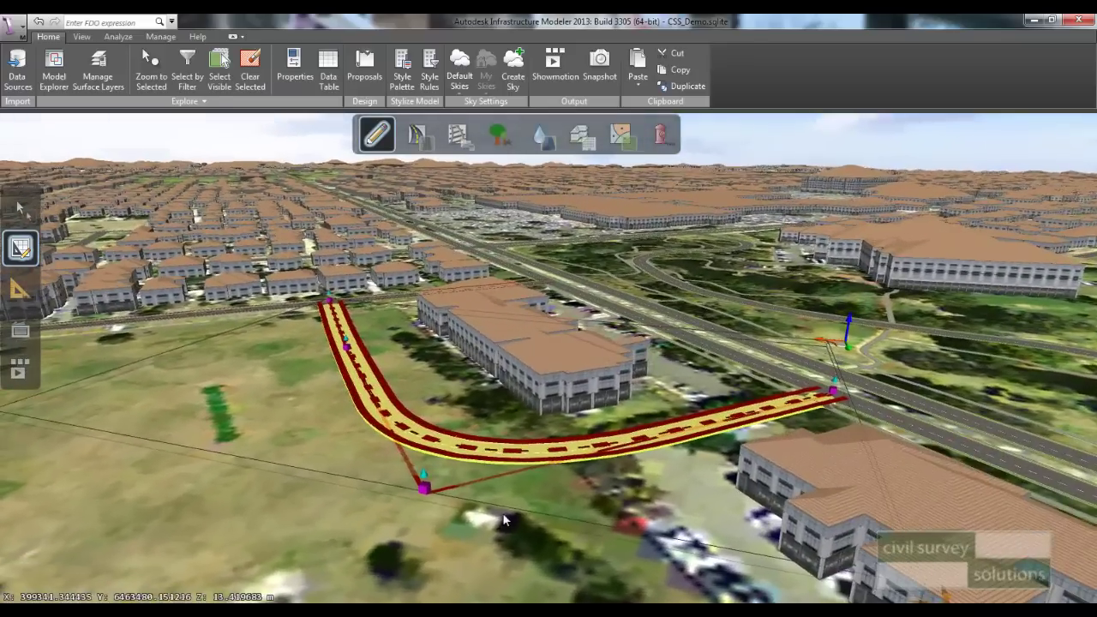
{"action": "left_click_drag", "start_coordinate": [426, 496], "coordinate": [373, 502]}
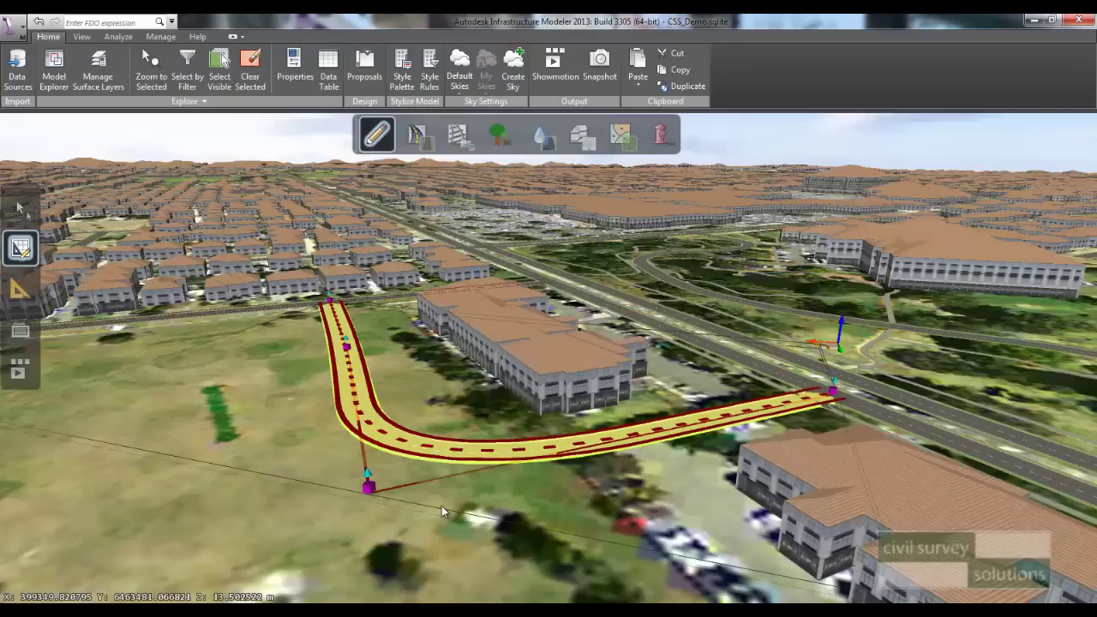
{"action": "left_click", "coordinate": [433, 516]}
{"action": "left_click_drag", "start_coordinate": [376, 515], "coordinate": [424, 467]}
{"action": "left_click", "coordinate": [393, 449]}
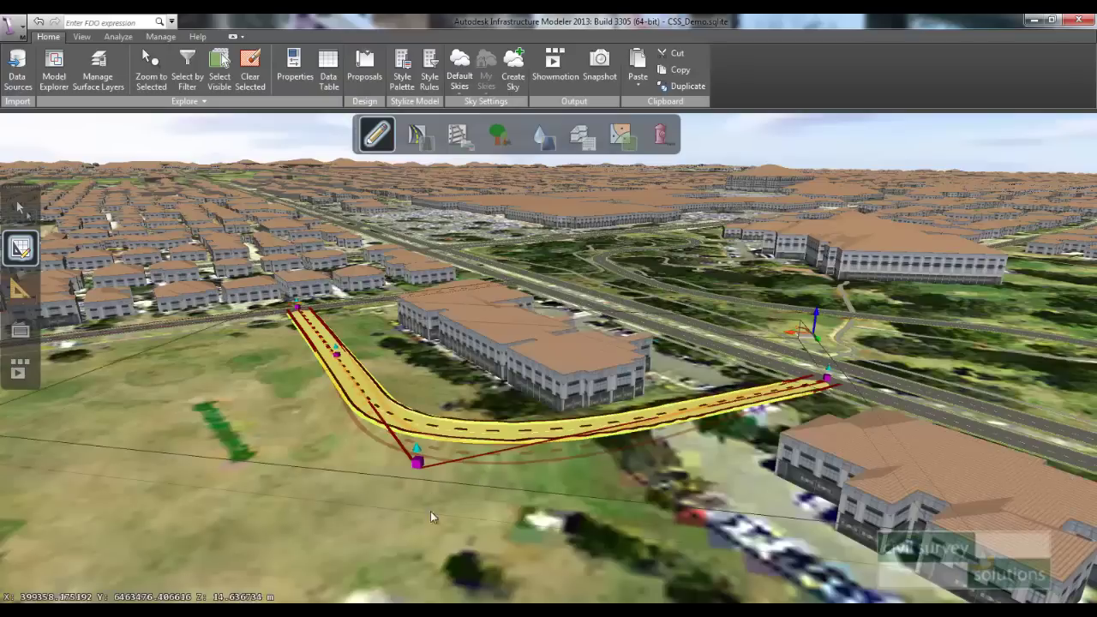
{"action": "left_click", "coordinate": [432, 497]}
{"action": "left_click_drag", "start_coordinate": [415, 502], "coordinate": [331, 462]}
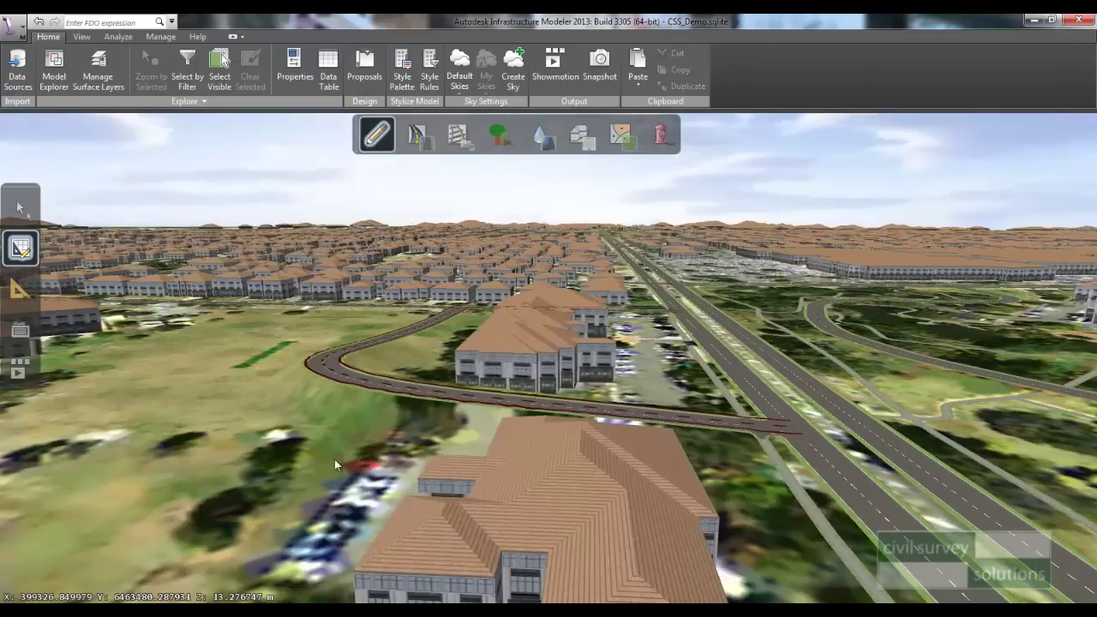
{"action": "left_click_drag", "start_coordinate": [291, 396], "coordinate": [461, 547]}
{"action": "scroll", "coordinate": [463, 540], "scroll_direction": "down", "scroll_amount": 3}
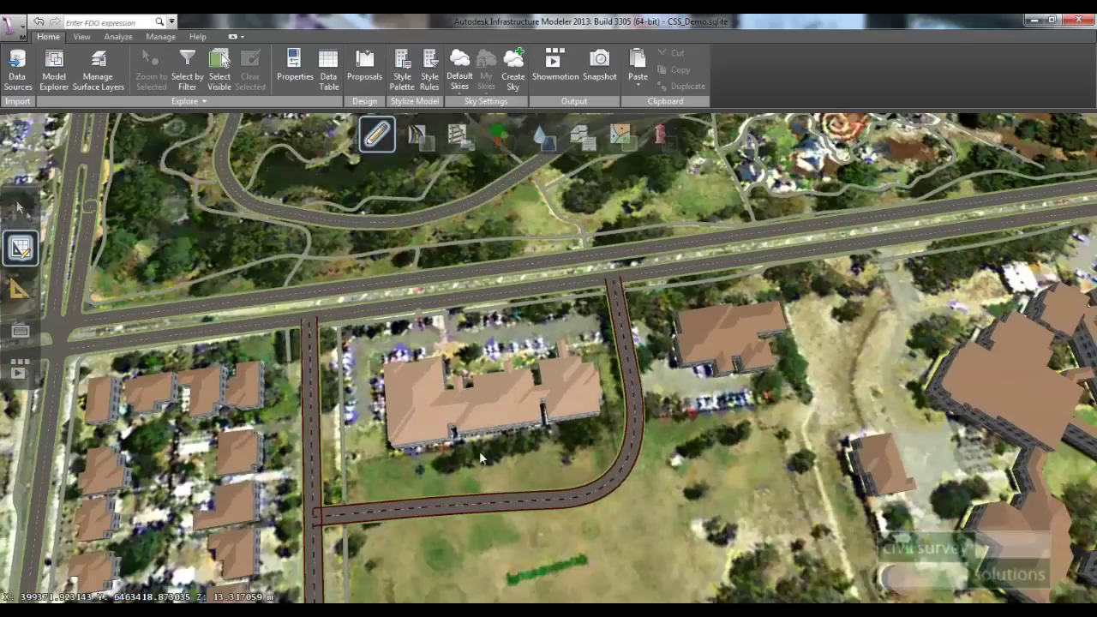
Step: Create a building with the Facade/Brick/Adrenazon style on the open grass field south of the new curved road, outlining a multi-sided footprint
{"action": "middle_click_drag", "start_coordinate": [481, 410], "coordinate": [483, 303]}
{"action": "left_click_drag", "start_coordinate": [483, 303], "coordinate": [488, 310]}
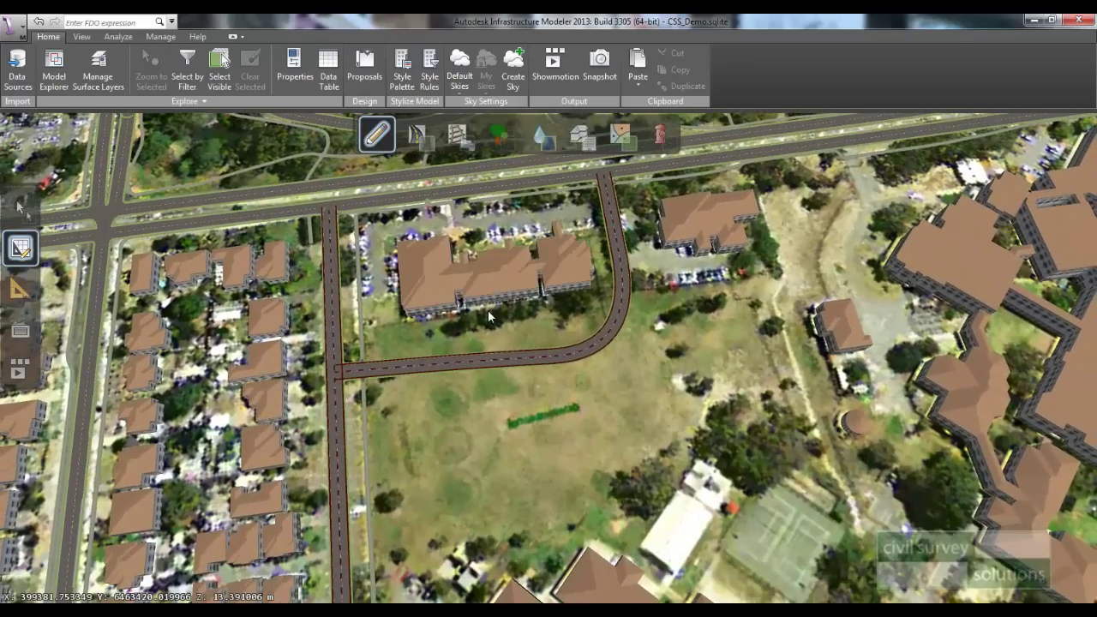
{"action": "left_click", "coordinate": [585, 146]}
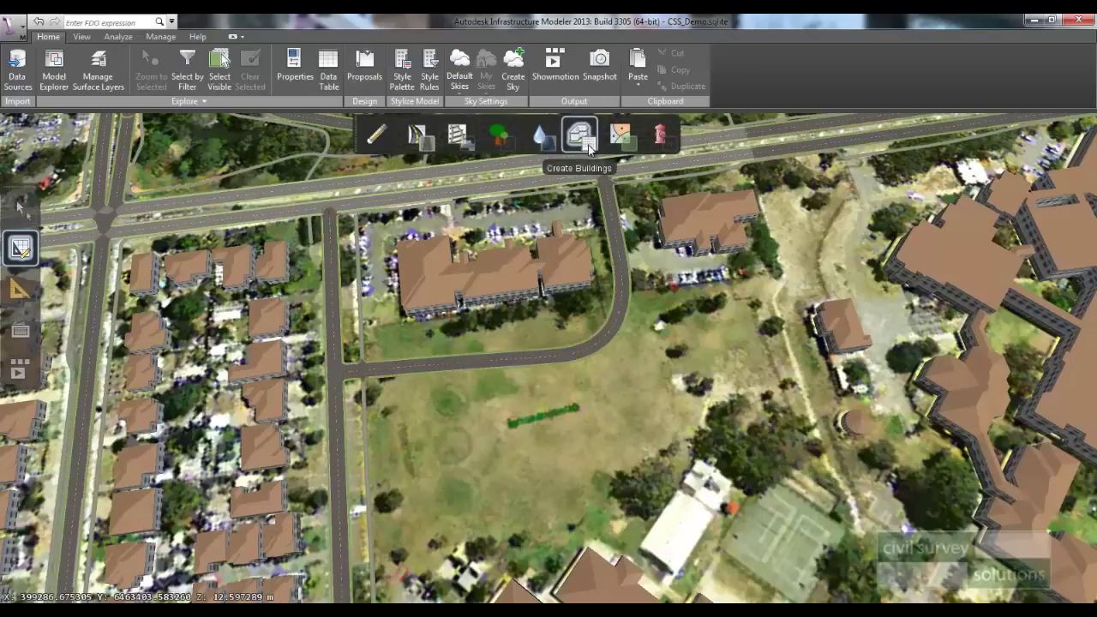
{"action": "mouse_move", "coordinate": [590, 150]}
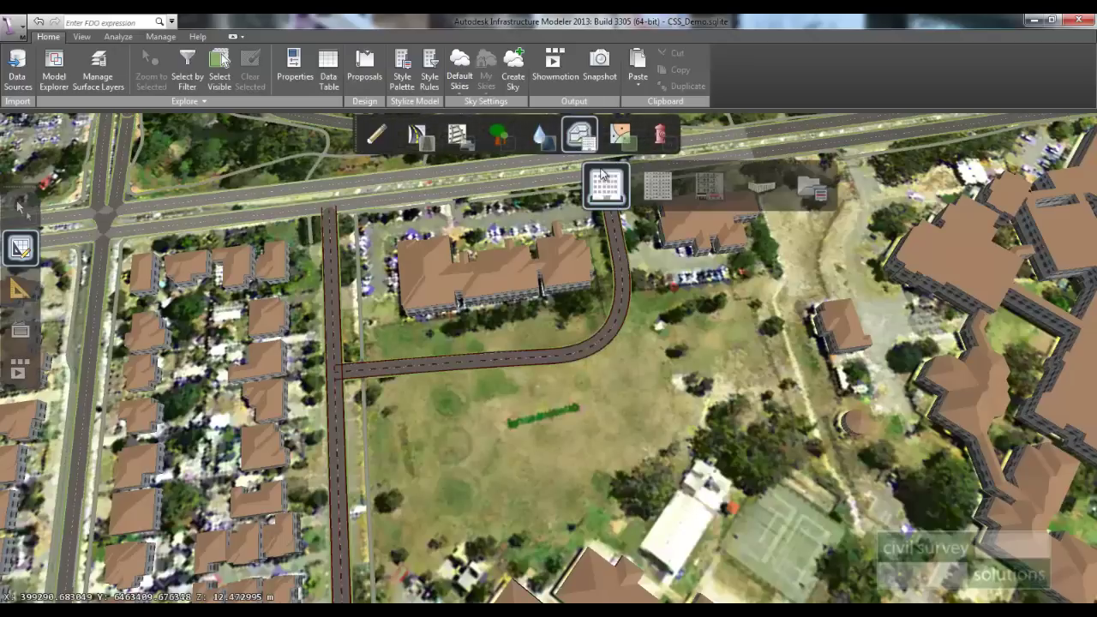
{"action": "left_click", "coordinate": [657, 186]}
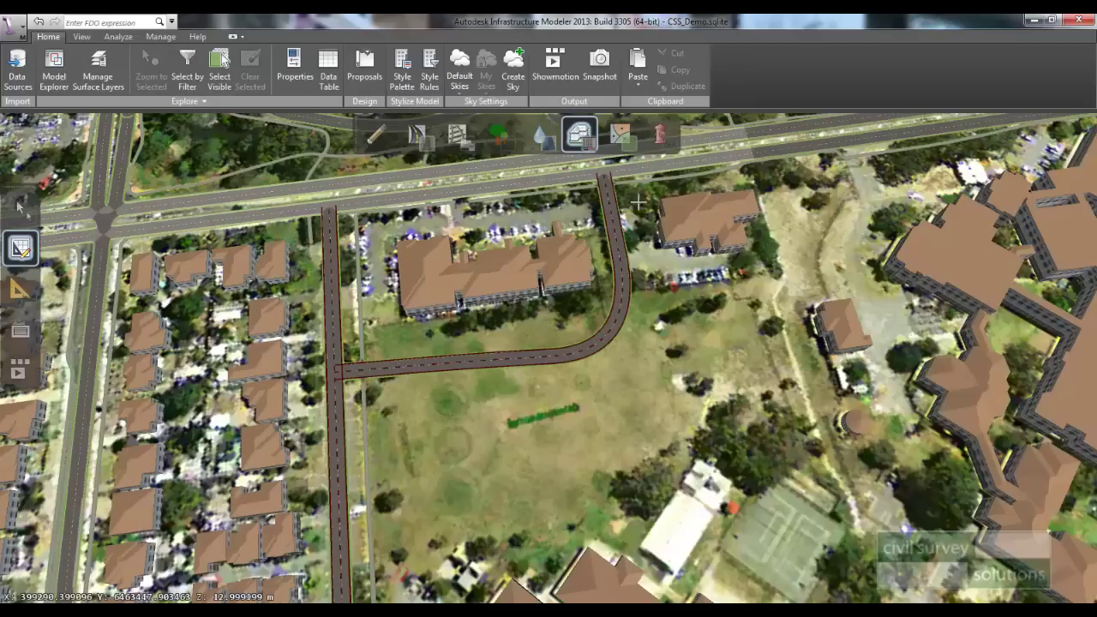
{"action": "left_click", "coordinate": [394, 401]}
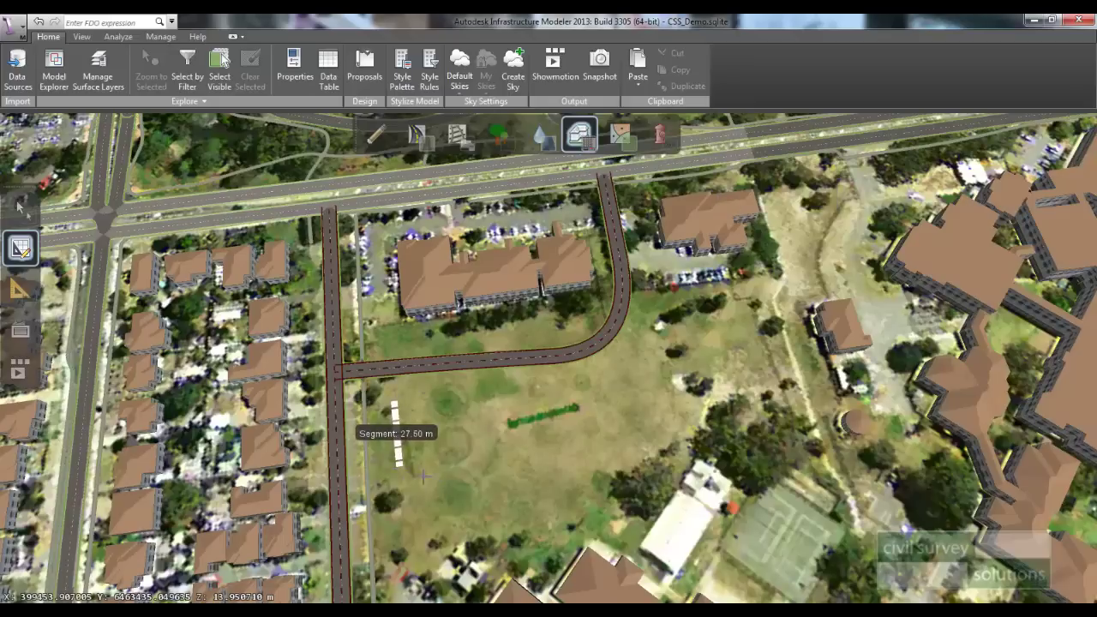
{"action": "left_click", "coordinate": [396, 445]}
{"action": "left_click", "coordinate": [489, 489]}
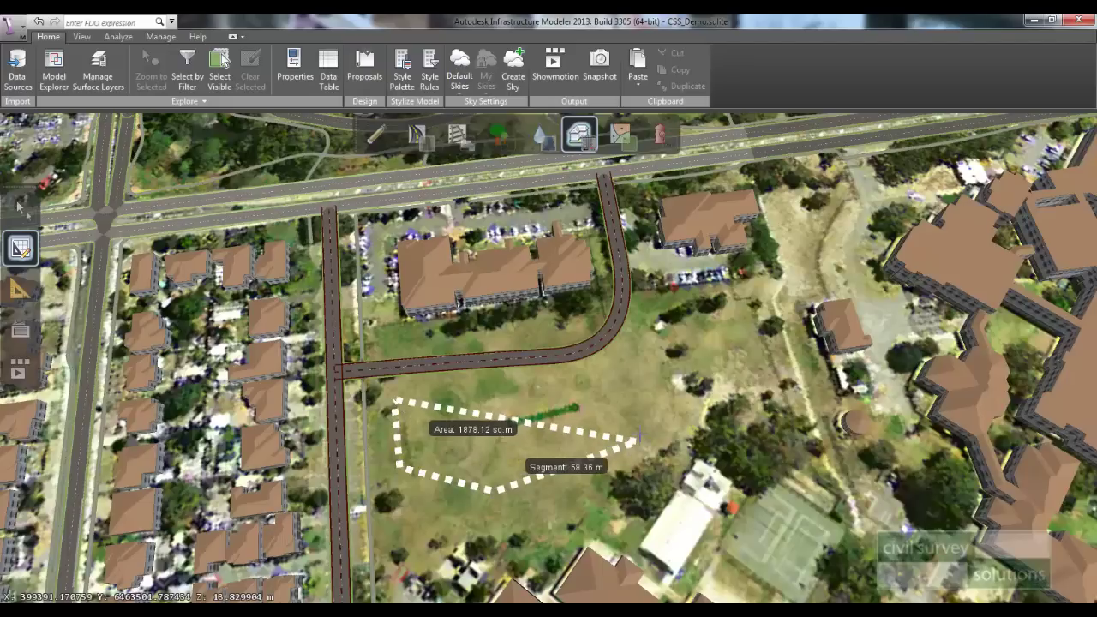
{"action": "double_click", "coordinate": [647, 379]}
Step: Raise the new building's height to about 27.9 m, then deselect the building
{"action": "left_click_drag", "start_coordinate": [553, 429], "coordinate": [617, 253]}
{"action": "left_click_drag", "start_coordinate": [564, 336], "coordinate": [562, 435]}
{"action": "scroll", "coordinate": [561, 431], "scroll_direction": "up", "scroll_amount": 2}
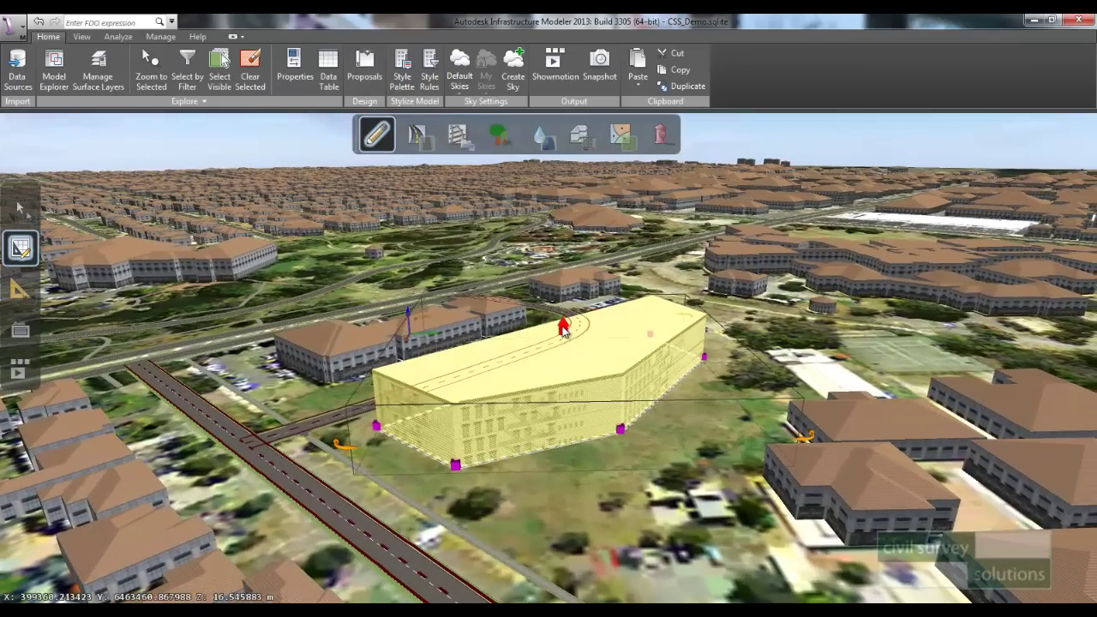
{"action": "left_click_drag", "start_coordinate": [562, 352], "coordinate": [563, 286]}
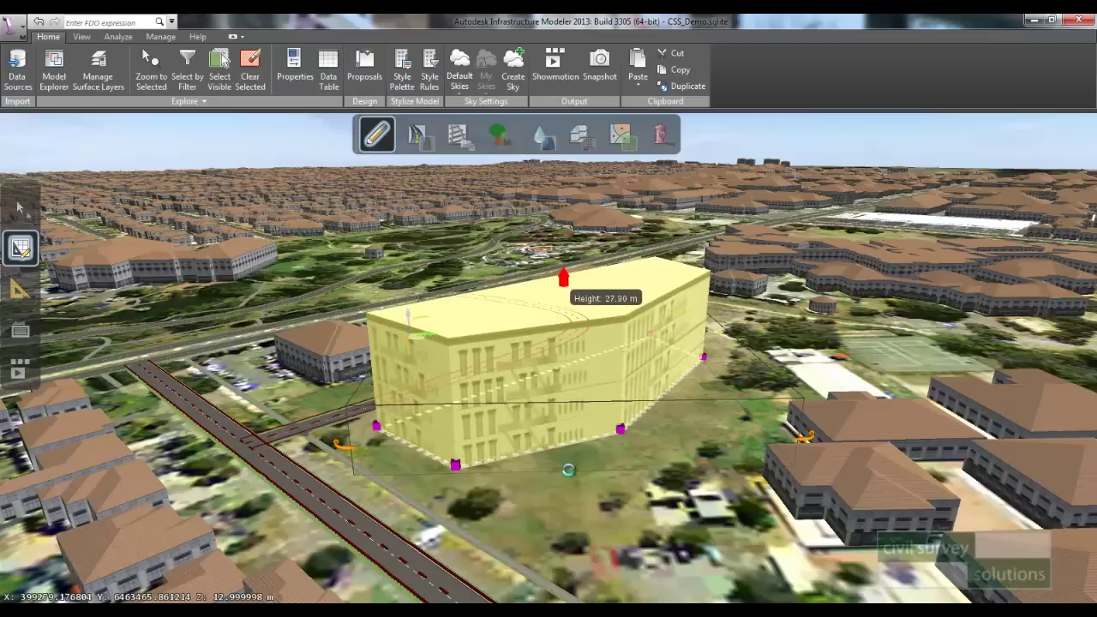
{"action": "left_click", "coordinate": [579, 474]}
{"action": "mouse_move", "coordinate": [501, 474]}
{"action": "left_mouse_down"}
{"action": "mouse_move", "coordinate": [690, 482]}
{"action": "mouse_move", "coordinate": [497, 495]}
{"action": "mouse_move", "coordinate": [496, 481]}
{"action": "left_mouse_up"}
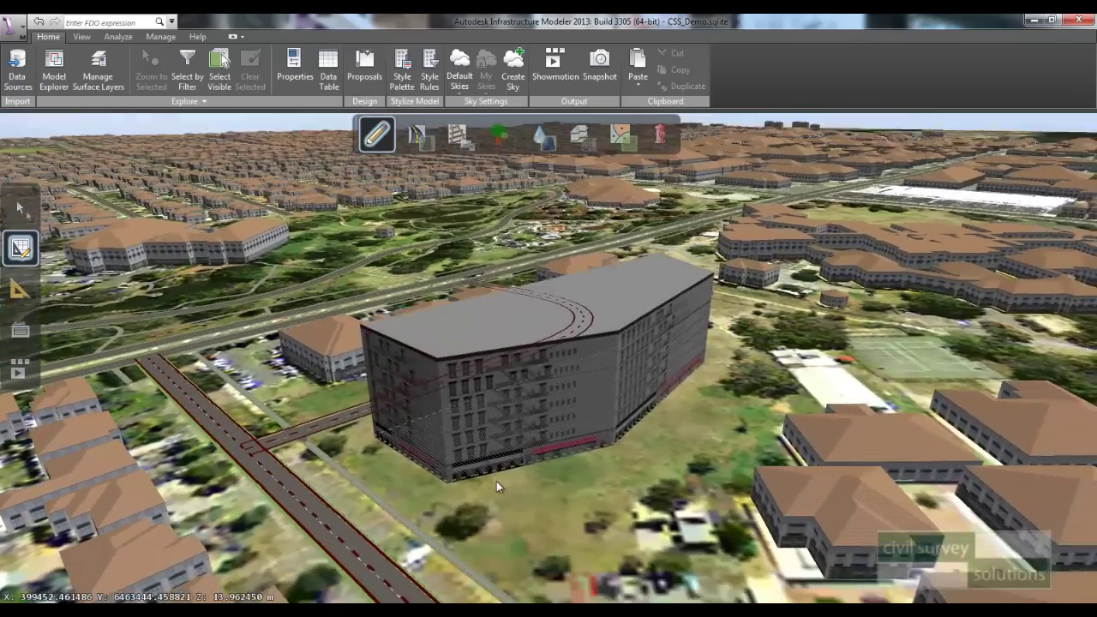
Step: Give the new building a roof slope of 22 in its properties, then clear the selection
{"action": "left_click", "coordinate": [456, 383]}
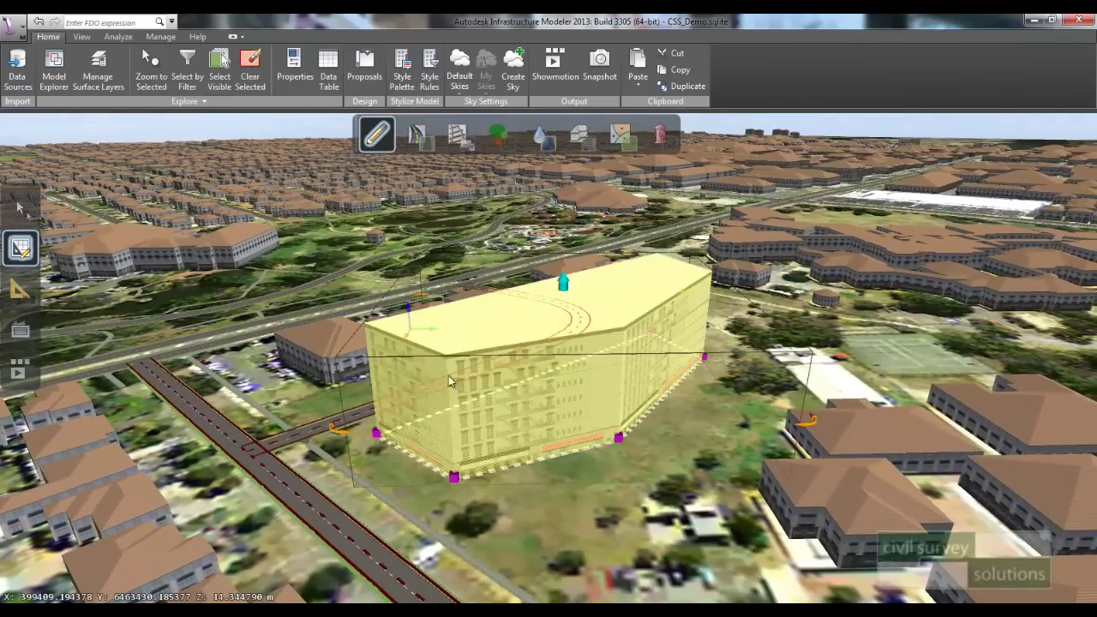
{"action": "left_click", "coordinate": [292, 82]}
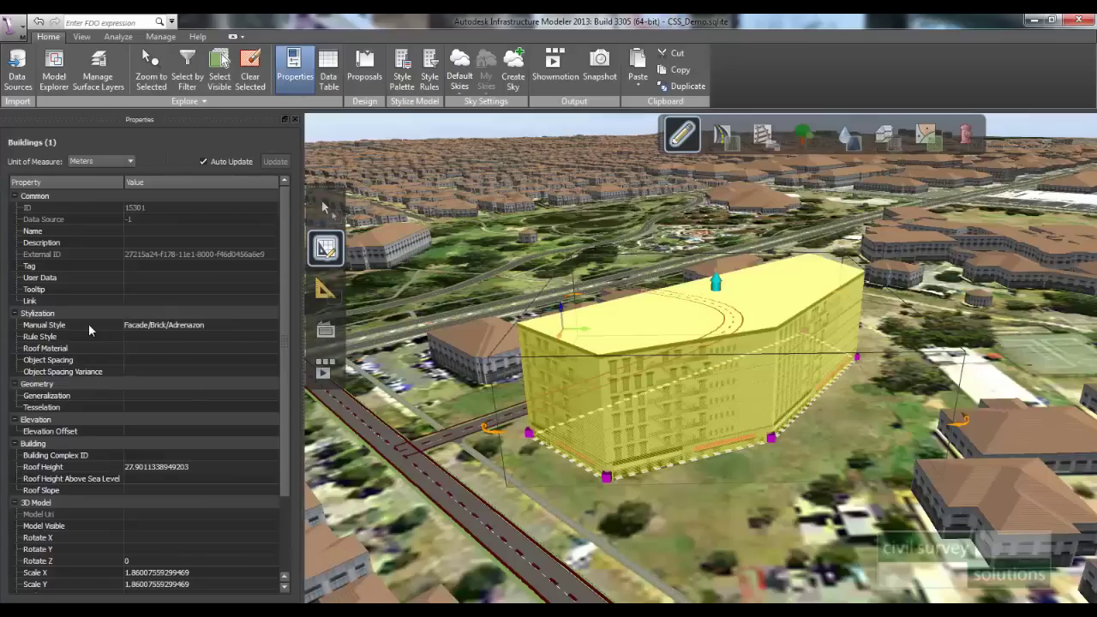
{"action": "left_click_drag", "start_coordinate": [429, 463], "coordinate": [390, 446]}
{"action": "left_click", "coordinate": [136, 489]}
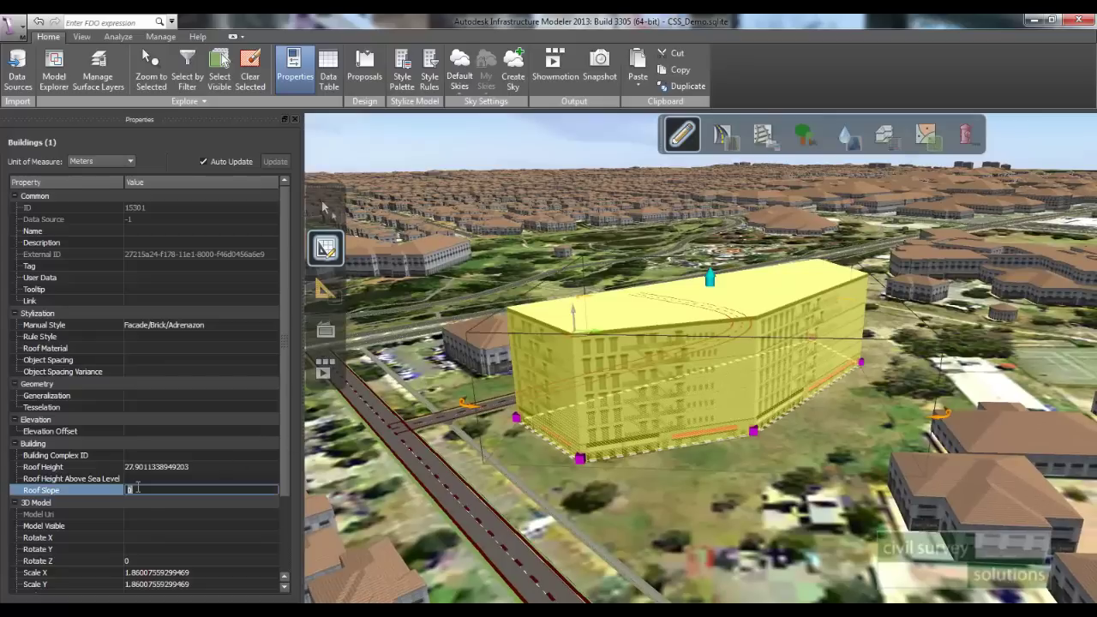
{"action": "type", "text": "22"}
{"action": "key", "text": "Return"}
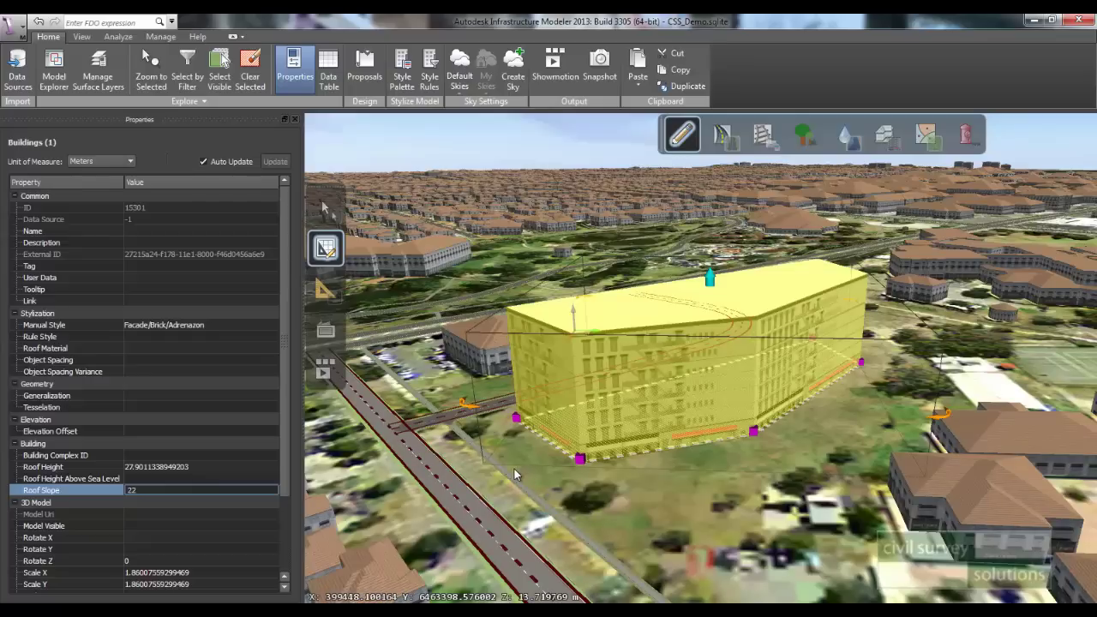
{"action": "left_click", "coordinate": [251, 76]}
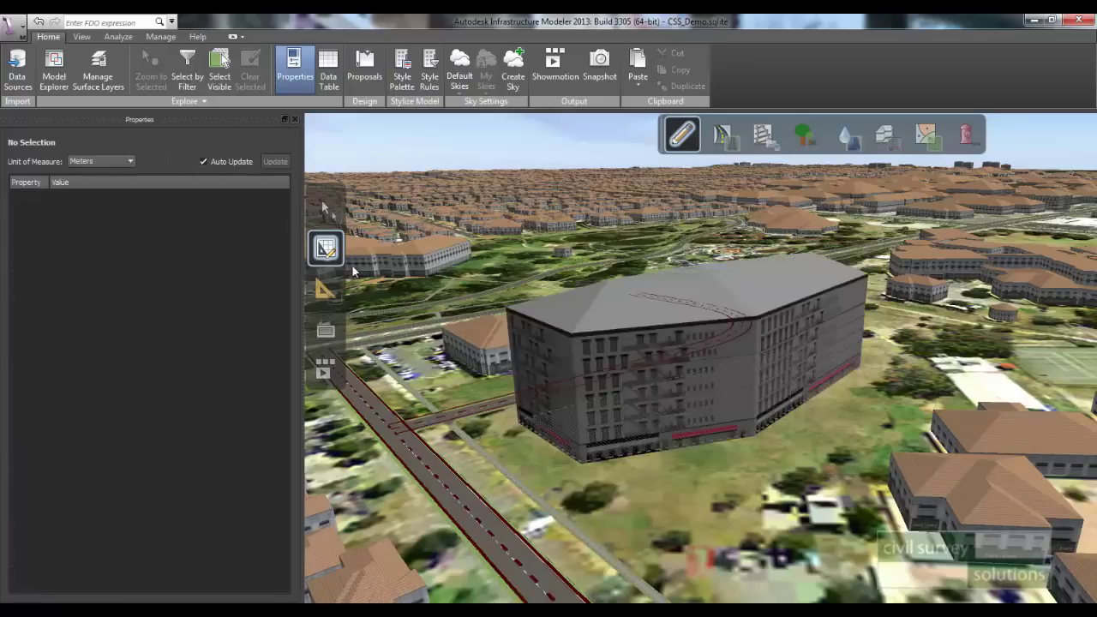
Step: Plant a group of Alexandrae trees within a drawn area on the grass beyond the new building's eastern end
{"action": "left_click_drag", "start_coordinate": [531, 478], "coordinate": [790, 309]}
{"action": "middle_click_drag", "start_coordinate": [790, 316], "coordinate": [724, 355]}
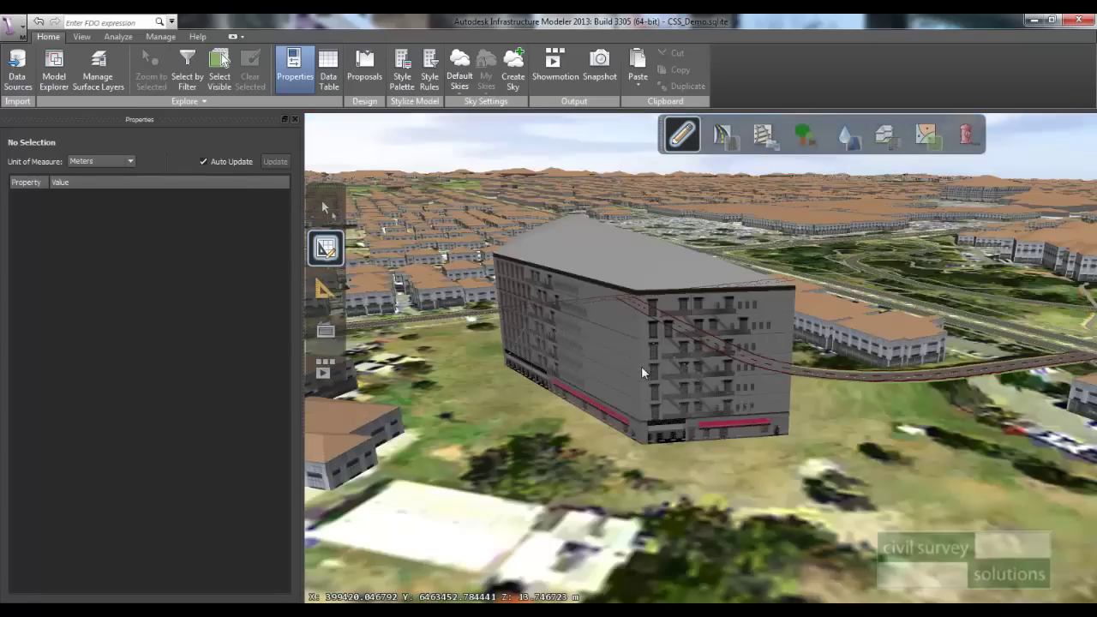
{"action": "middle_click_drag", "start_coordinate": [645, 371], "coordinate": [831, 466]}
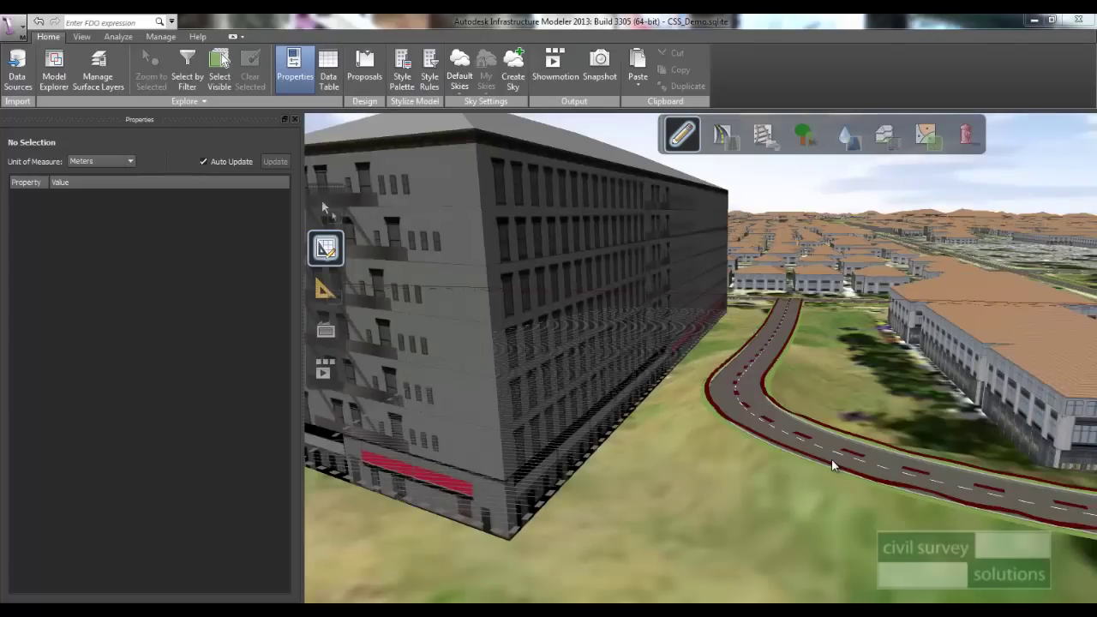
{"action": "middle_click_drag", "start_coordinate": [668, 454], "coordinate": [741, 187]}
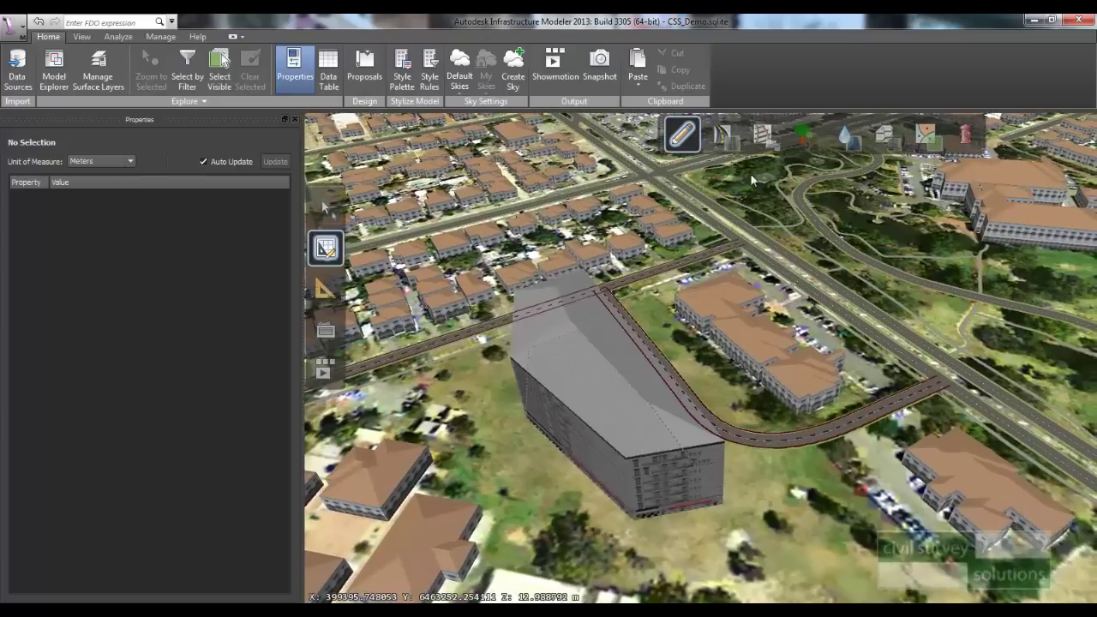
{"action": "left_click", "coordinate": [814, 145]}
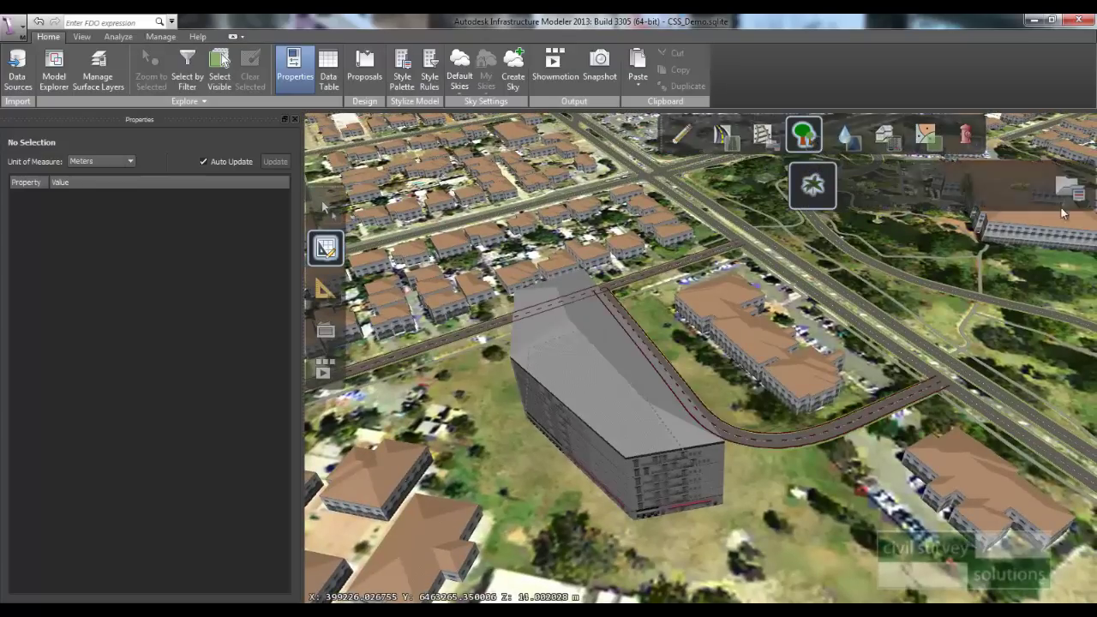
{"action": "left_click", "coordinate": [813, 185]}
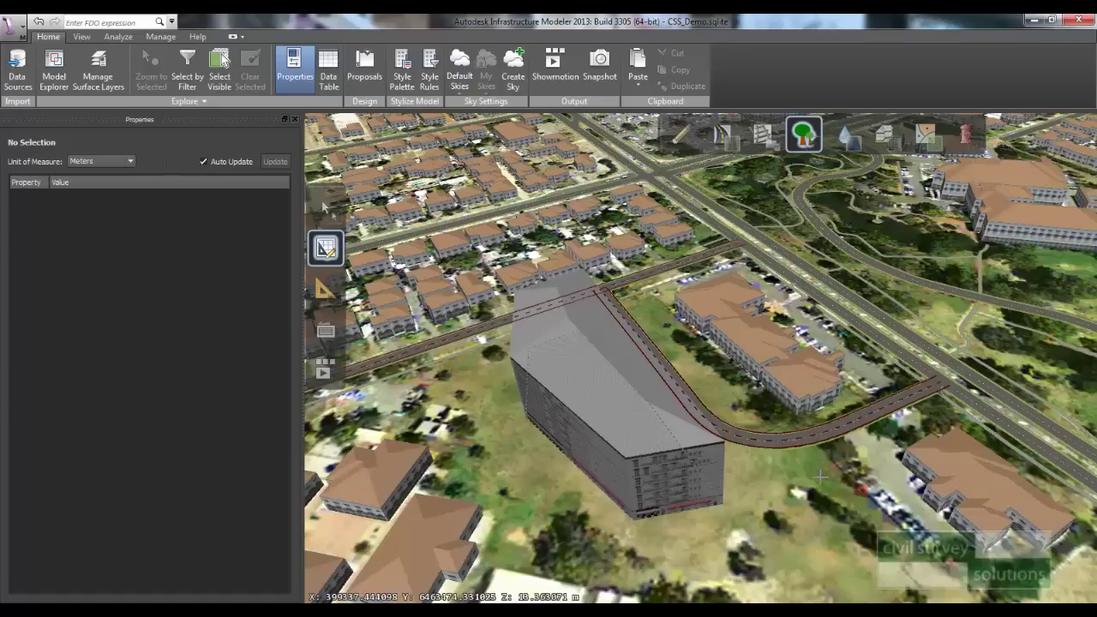
{"action": "scroll", "coordinate": [812, 472], "scroll_direction": "down", "scroll_amount": 2}
{"action": "left_click", "coordinate": [820, 512]}
{"action": "left_click", "coordinate": [787, 542]}
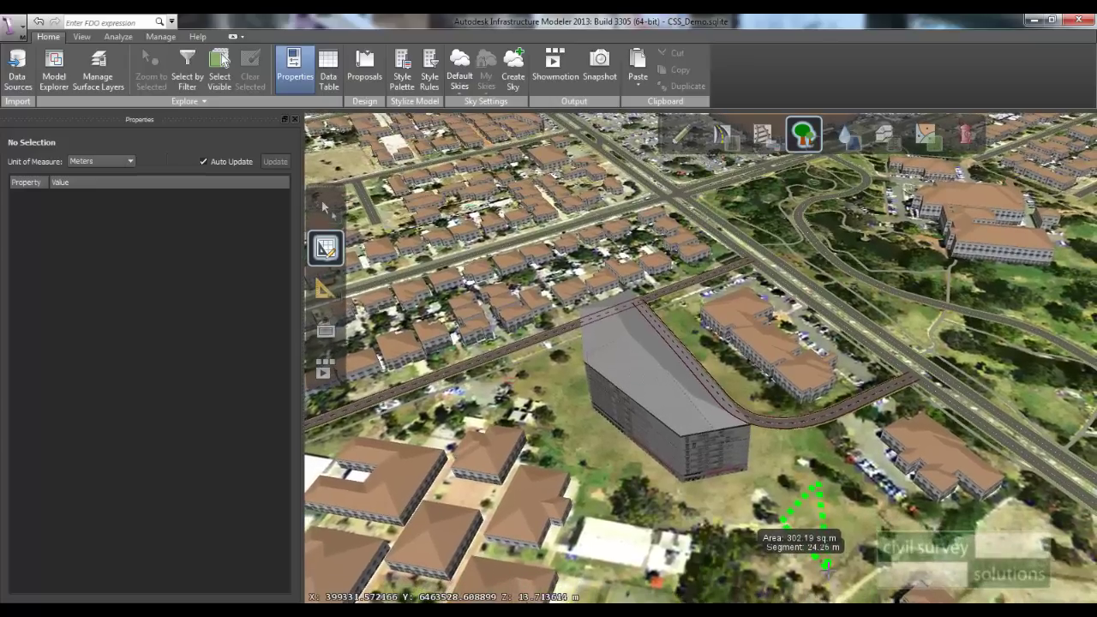
{"action": "left_click", "coordinate": [830, 566]}
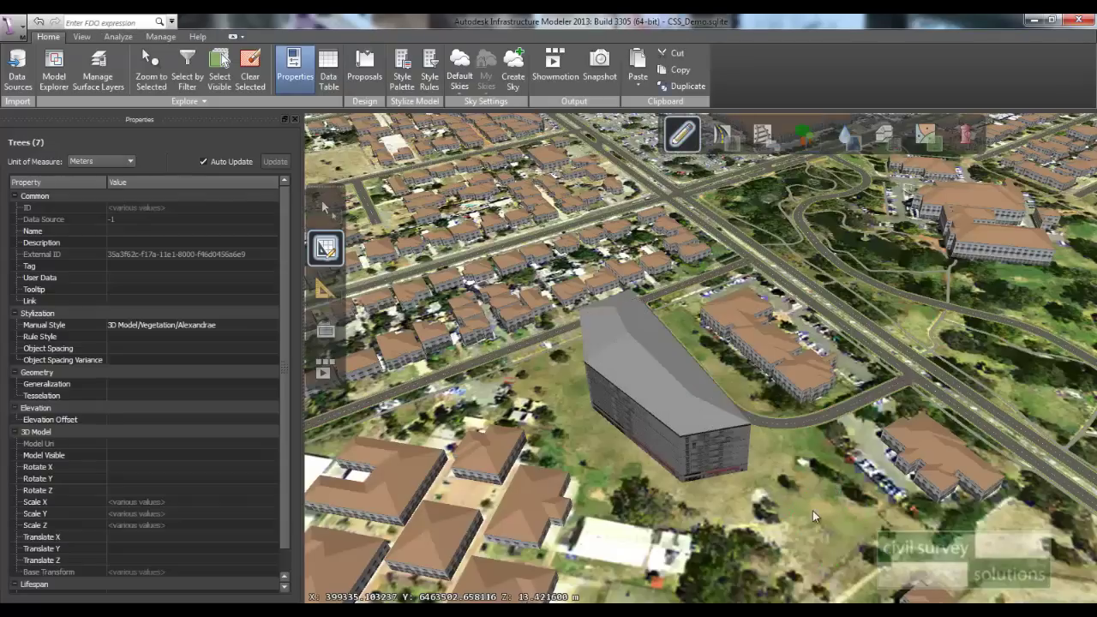
Step: Adjust the height of the newly planted group of trees to about 0.24 m, then deselect it
{"action": "left_click_drag", "start_coordinate": [788, 503], "coordinate": [728, 435]}
{"action": "scroll", "coordinate": [710, 448], "scroll_direction": "up", "scroll_amount": 5}
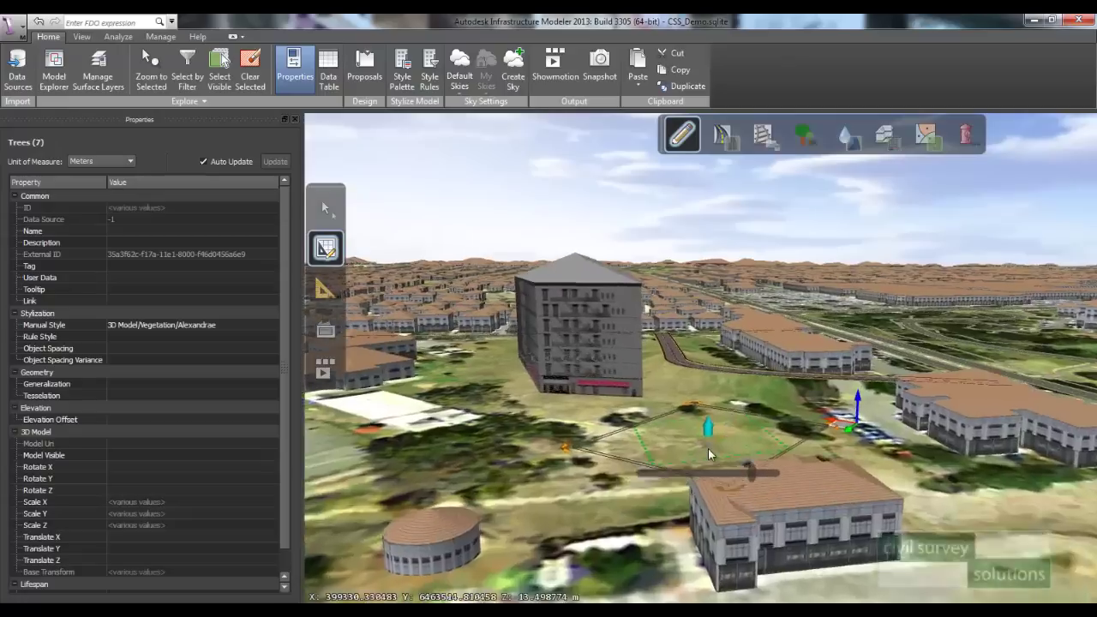
{"action": "mouse_move", "coordinate": [709, 507]}
{"action": "left_mouse_down"}
{"action": "mouse_move", "coordinate": [739, 495]}
{"action": "mouse_move", "coordinate": [699, 490]}
{"action": "mouse_move", "coordinate": [769, 445]}
{"action": "left_mouse_up"}
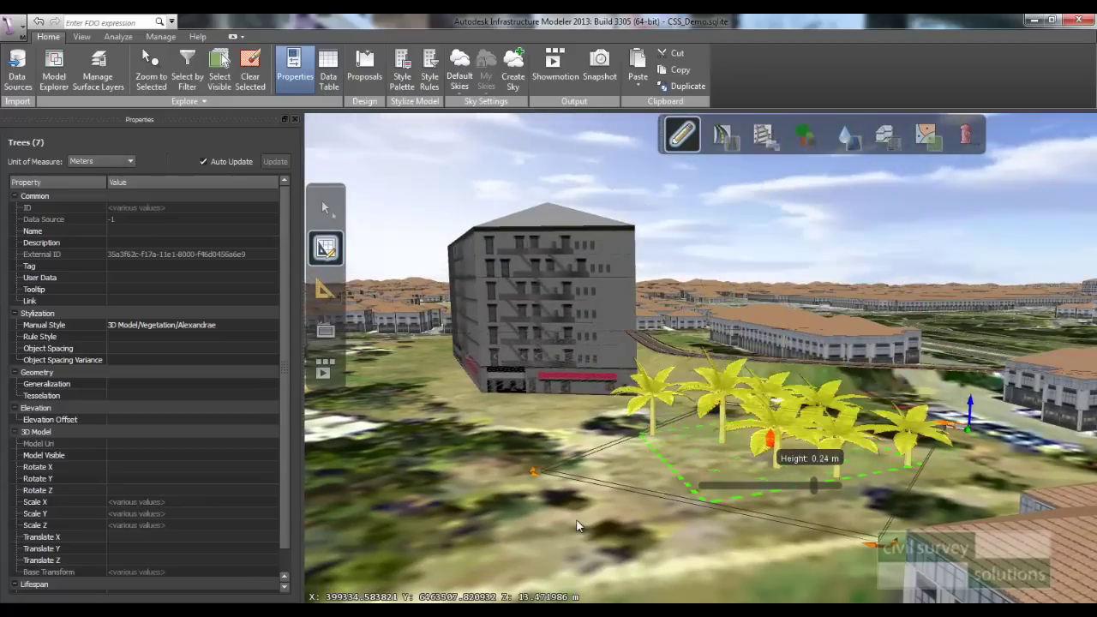
{"action": "left_click", "coordinate": [541, 436]}
Step: Create a DefaultWater water area of about 728 sq m on the grass along the new building's southern side, then deselect it
{"action": "scroll", "coordinate": [560, 457], "scroll_direction": "down", "scroll_amount": 10}
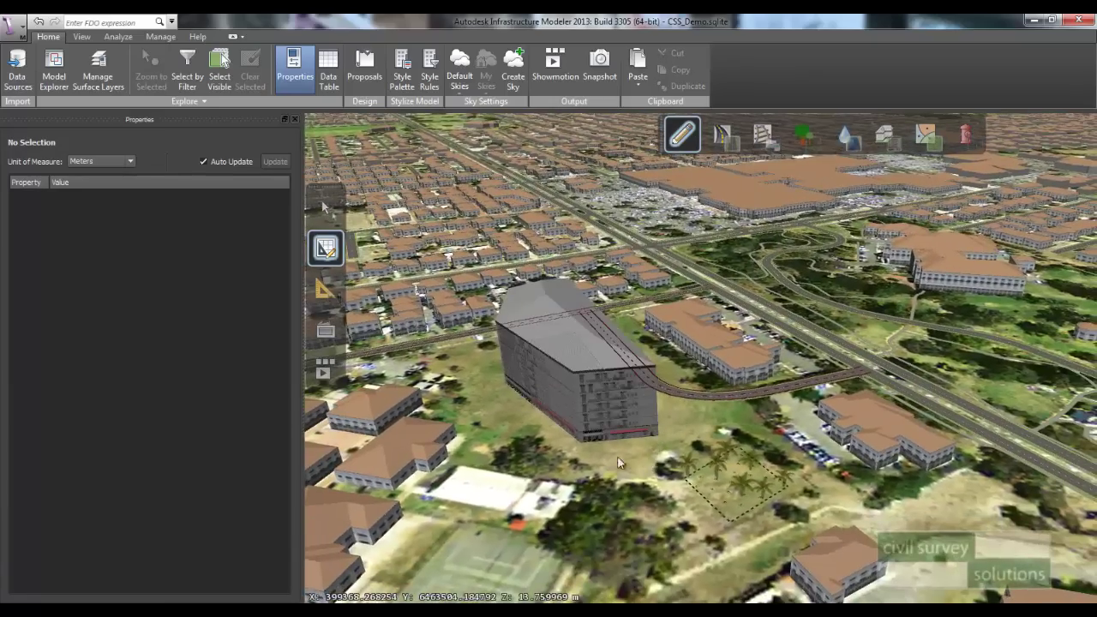
{"action": "left_click_drag", "start_coordinate": [618, 458], "coordinate": [674, 470]}
{"action": "middle_click_drag", "start_coordinate": [630, 487], "coordinate": [670, 470]}
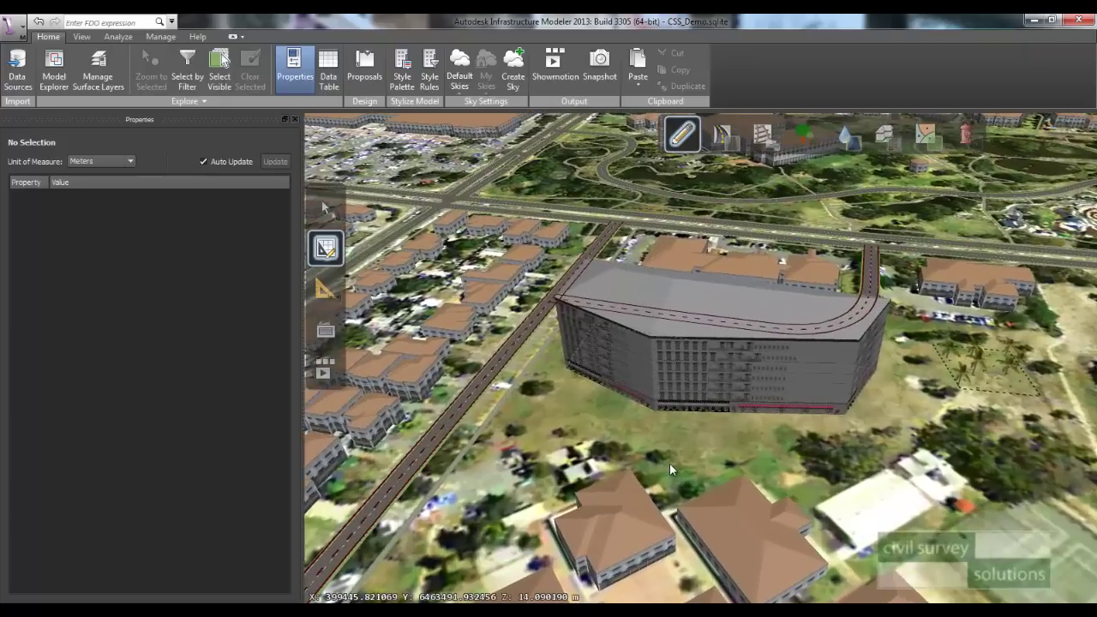
{"action": "middle_click_drag", "start_coordinate": [617, 439], "coordinate": [668, 412]}
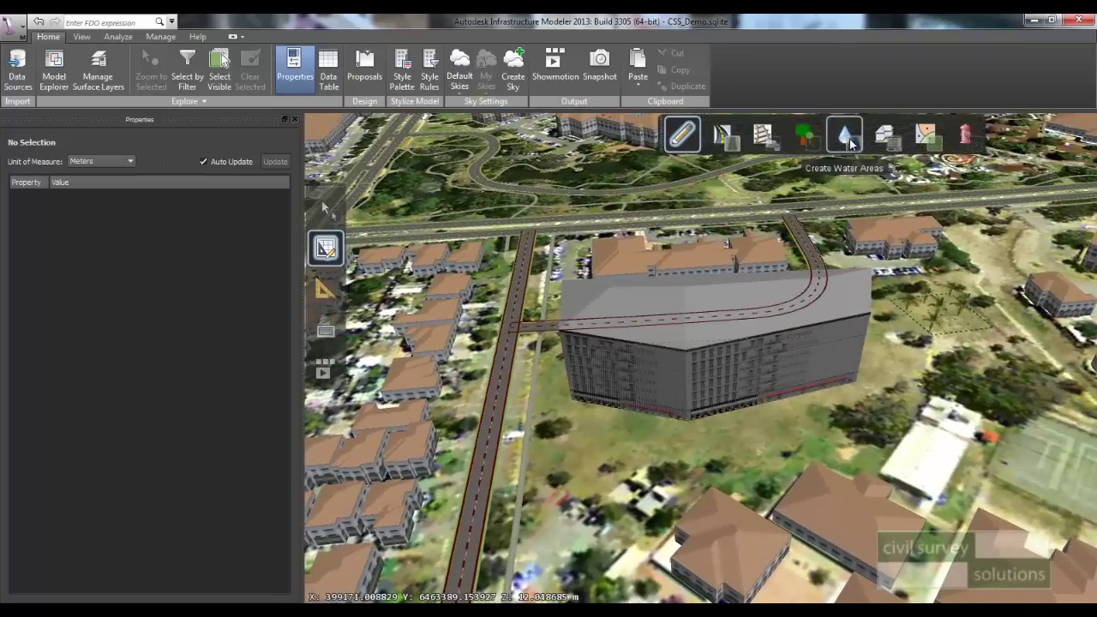
{"action": "left_click", "coordinate": [850, 139]}
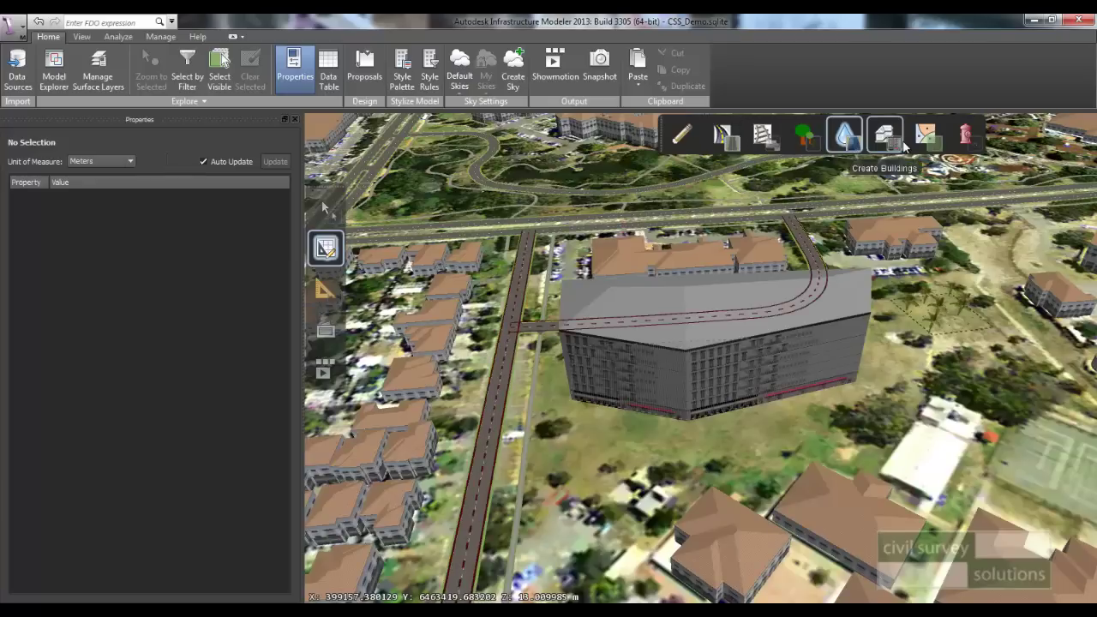
{"action": "left_click", "coordinate": [854, 147]}
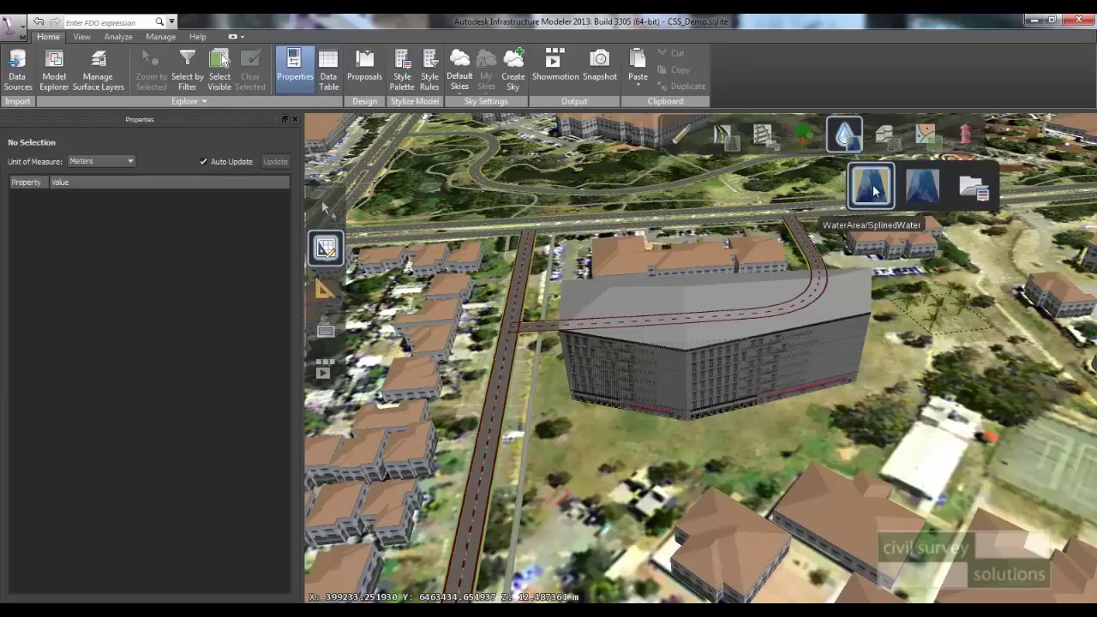
{"action": "left_click", "coordinate": [919, 194]}
{"action": "scroll", "coordinate": [813, 433], "scroll_direction": "up", "scroll_amount": 3}
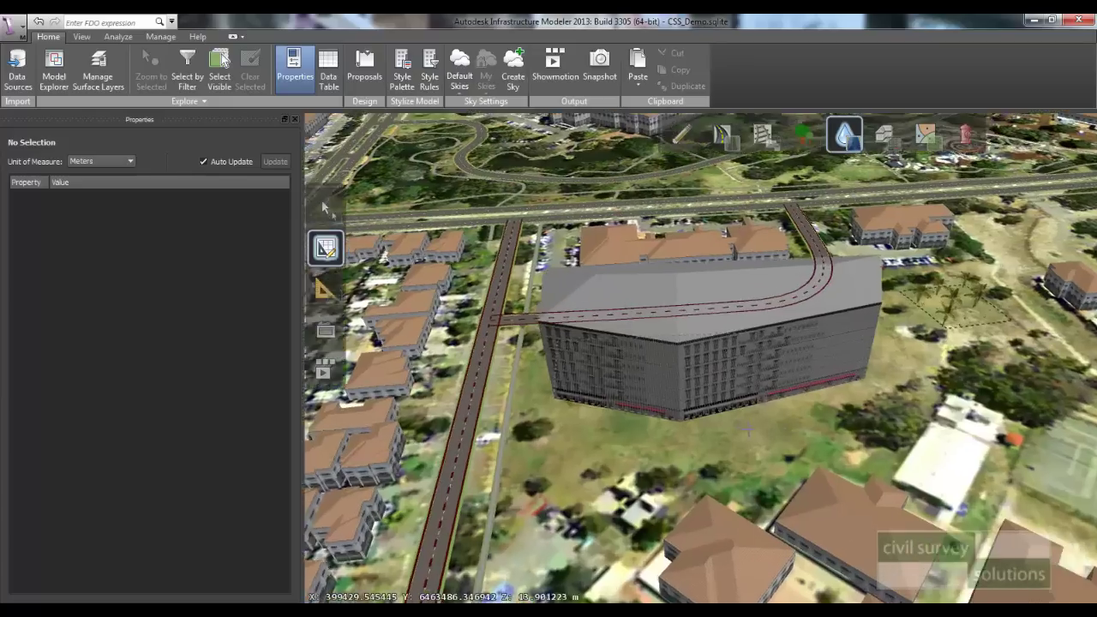
{"action": "left_click", "coordinate": [821, 412]}
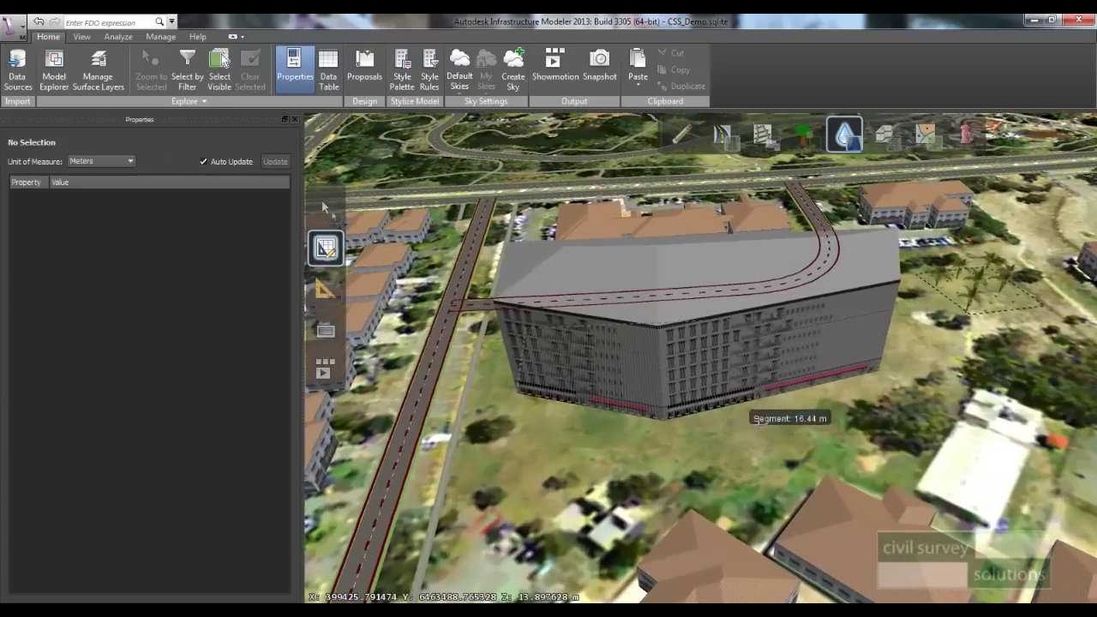
{"action": "left_click", "coordinate": [734, 423]}
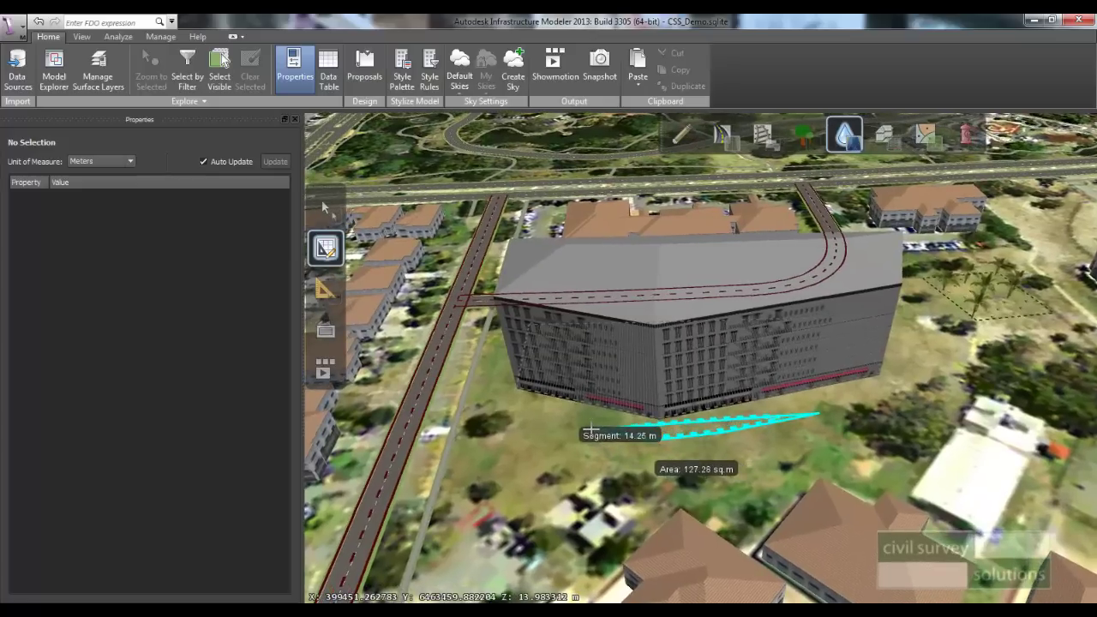
{"action": "left_click", "coordinate": [596, 433]}
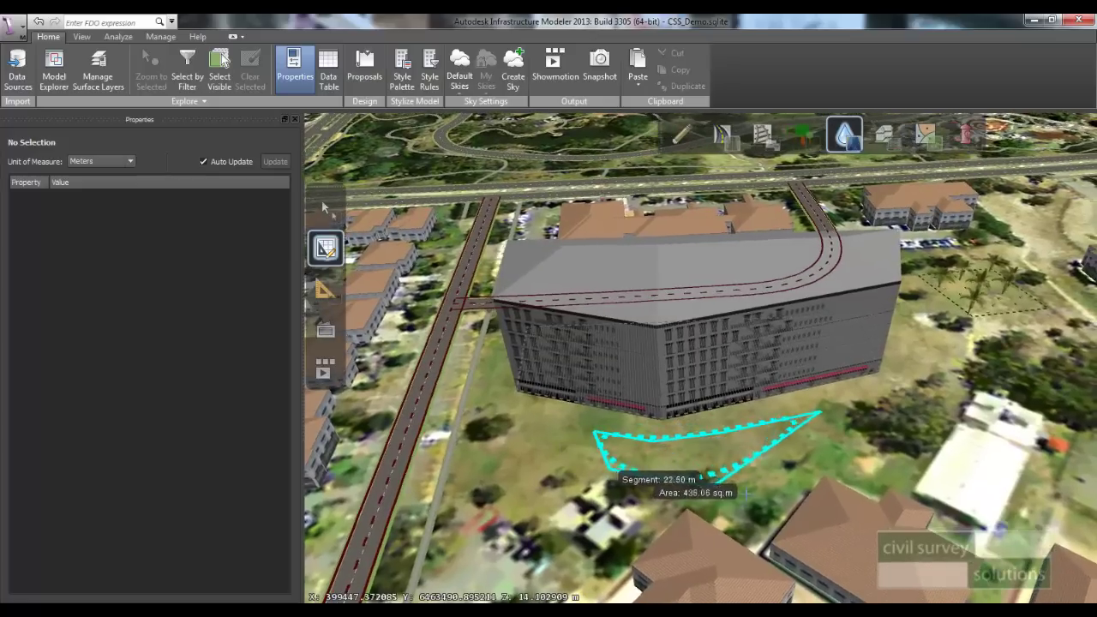
{"action": "left_click", "coordinate": [701, 484]}
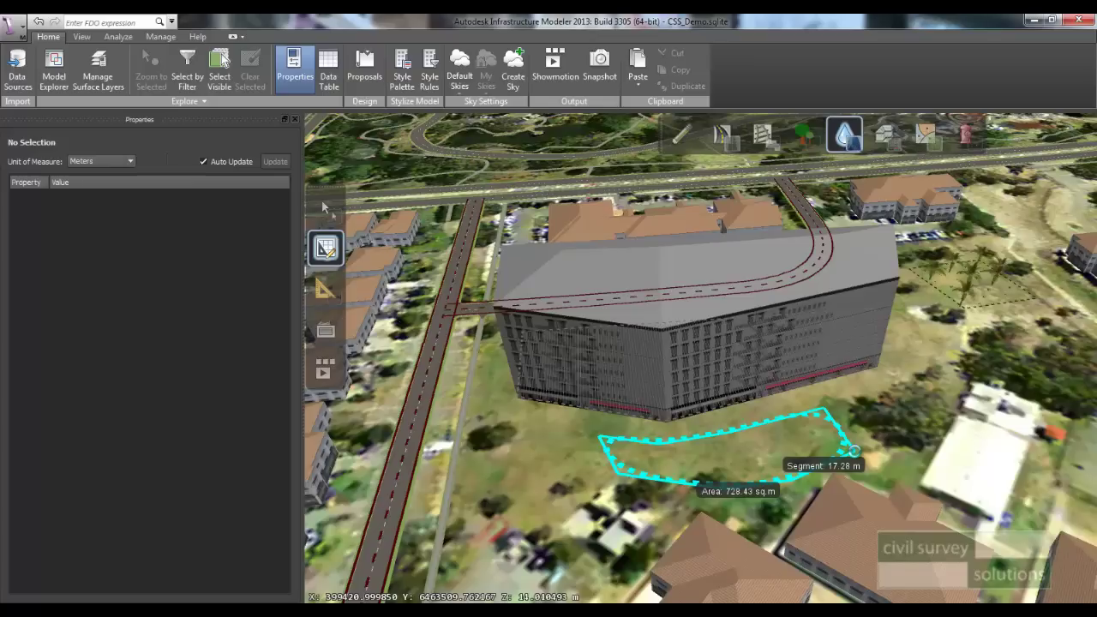
{"action": "double_click", "coordinate": [853, 451]}
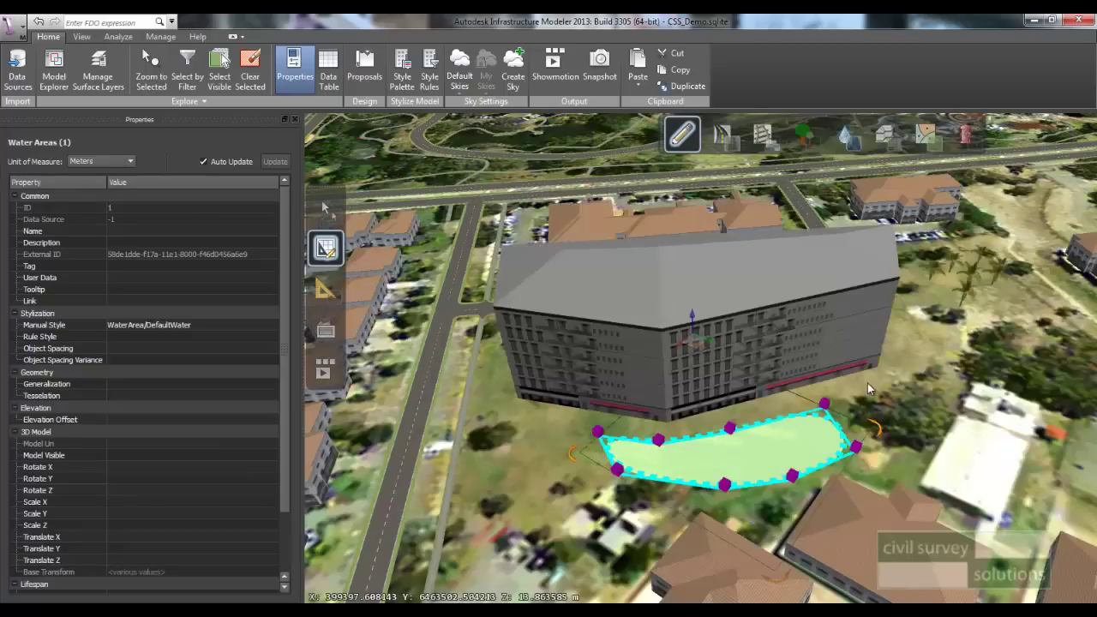
{"action": "key", "text": "Escape"}
Step: Extend the water area's eastern end by moving its end vertex further outward, then deselect the water area
{"action": "left_click_drag", "start_coordinate": [770, 428], "coordinate": [842, 383]}
{"action": "scroll", "coordinate": [816, 404], "scroll_direction": "up", "scroll_amount": 5}
{"action": "middle_click_drag", "start_coordinate": [734, 427], "coordinate": [711, 466]}
{"action": "scroll", "coordinate": [634, 540], "scroll_direction": "up", "scroll_amount": 3}
{"action": "middle_click_drag", "start_coordinate": [597, 540], "coordinate": [785, 474]}
{"action": "left_click", "coordinate": [785, 473]}
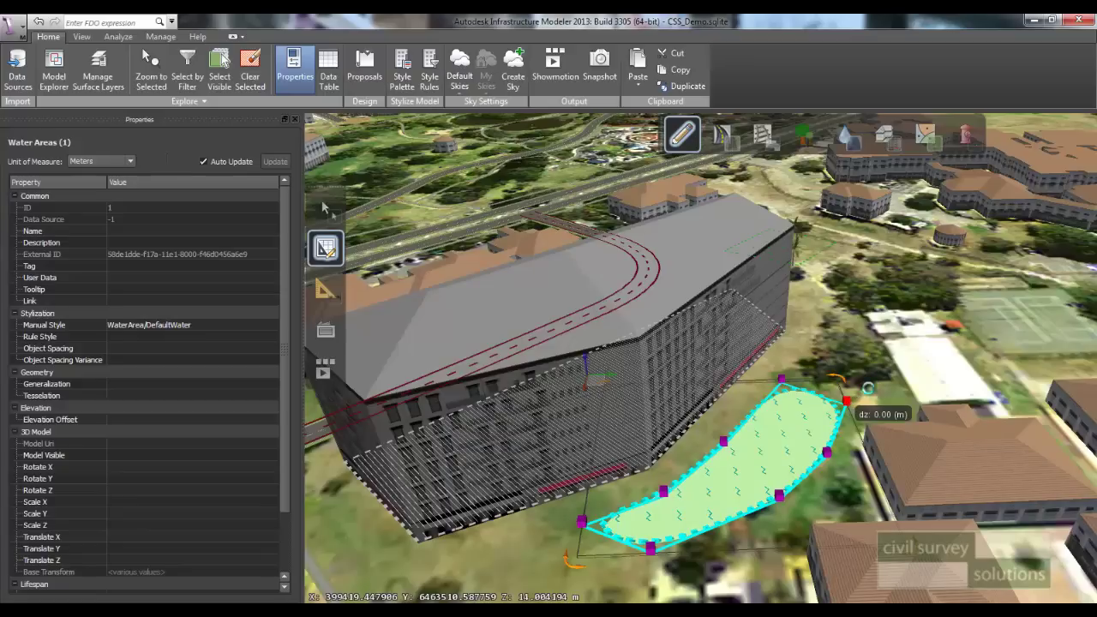
{"action": "left_click_drag", "start_coordinate": [868, 388], "coordinate": [870, 392]}
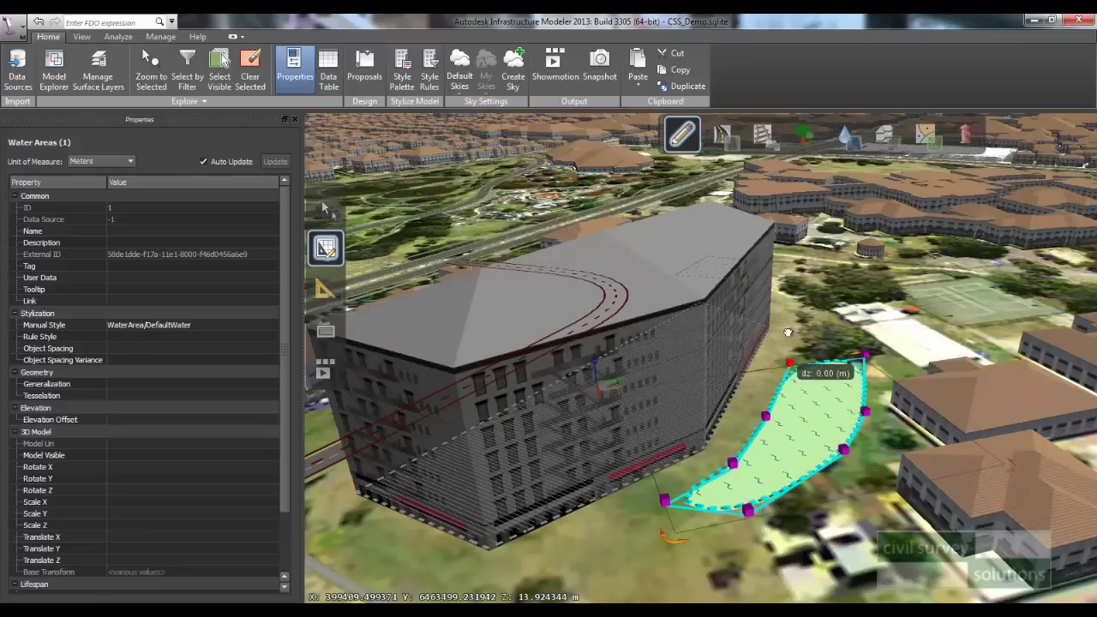
{"action": "left_click_drag", "start_coordinate": [788, 331], "coordinate": [789, 323]}
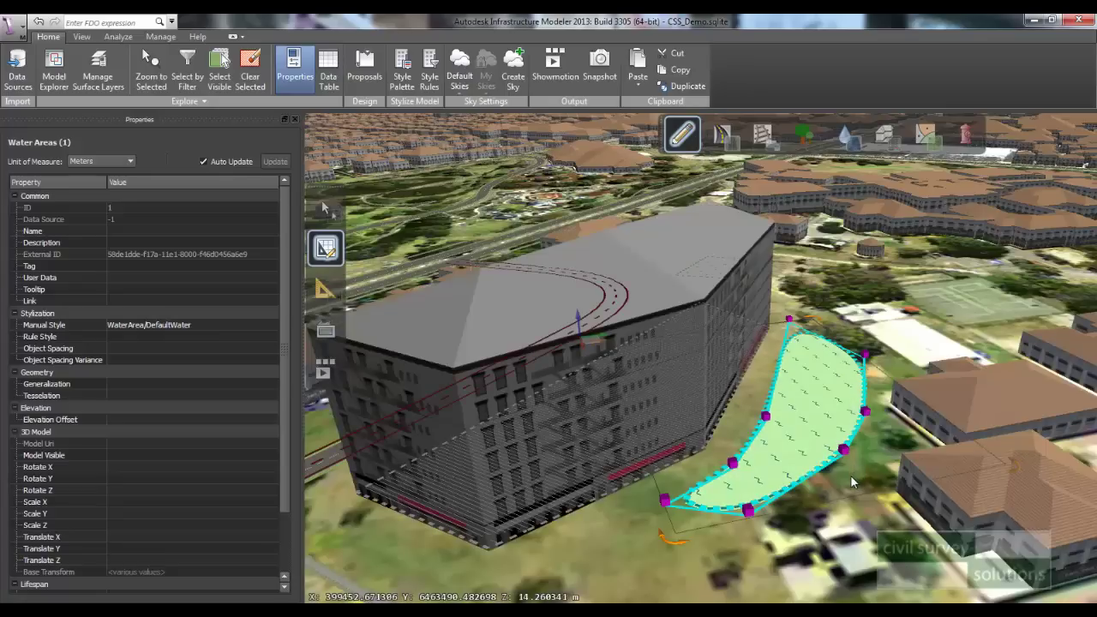
{"action": "left_click", "coordinate": [852, 476]}
{"action": "scroll", "coordinate": [670, 352], "scroll_direction": "down", "scroll_amount": 4}
{"action": "middle_click_drag", "start_coordinate": [642, 340], "coordinate": [426, 432]}
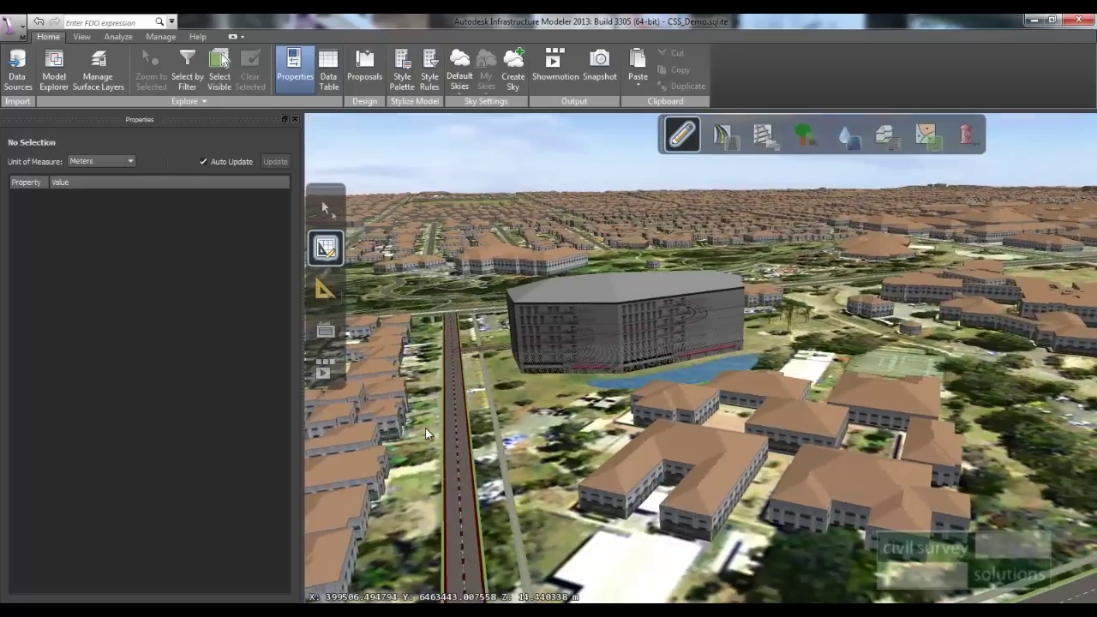
Step: Hide the properties and, in Explore Model mode, select everything visible from a low viewpoint in front of the new building
{"action": "left_click", "coordinate": [115, 36]}
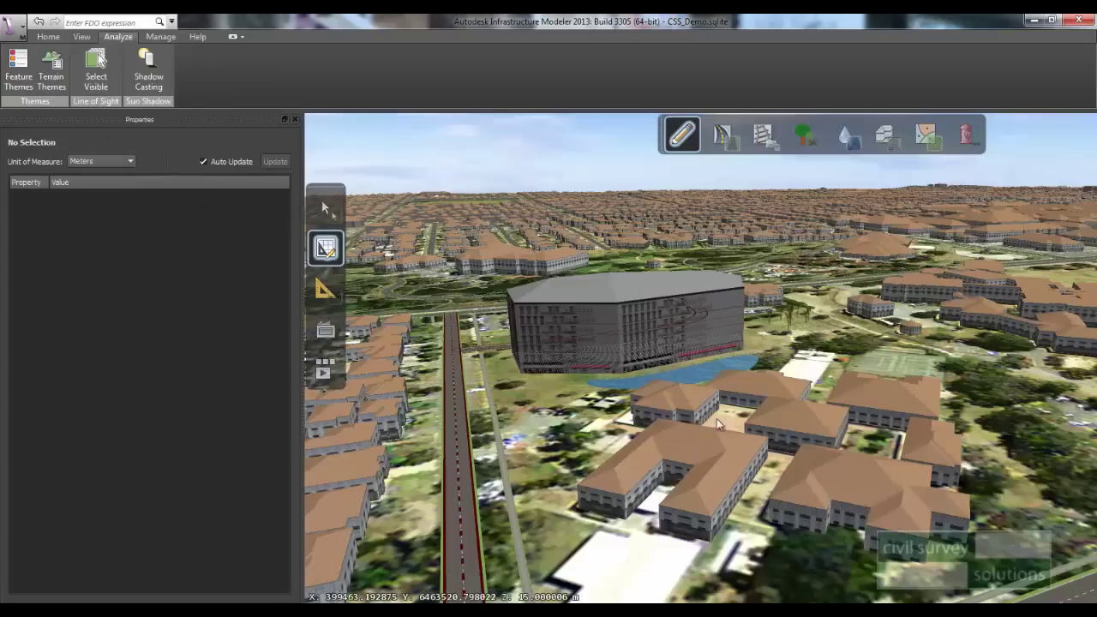
{"action": "scroll", "coordinate": [595, 398], "scroll_direction": "up", "scroll_amount": 5}
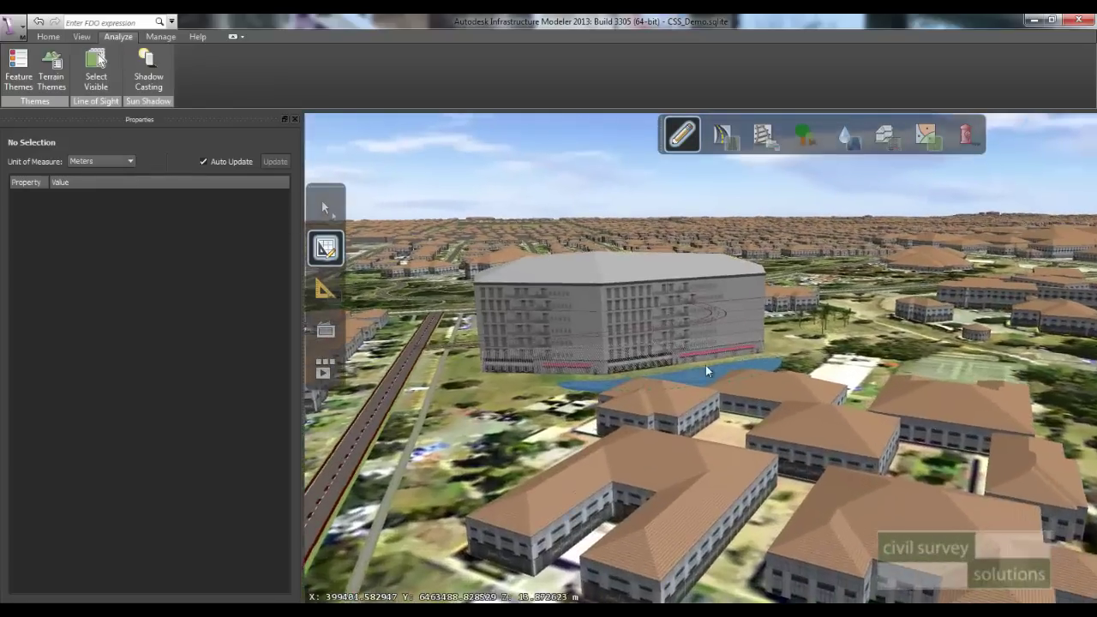
{"action": "scroll", "coordinate": [519, 412], "scroll_direction": "up", "scroll_amount": 5}
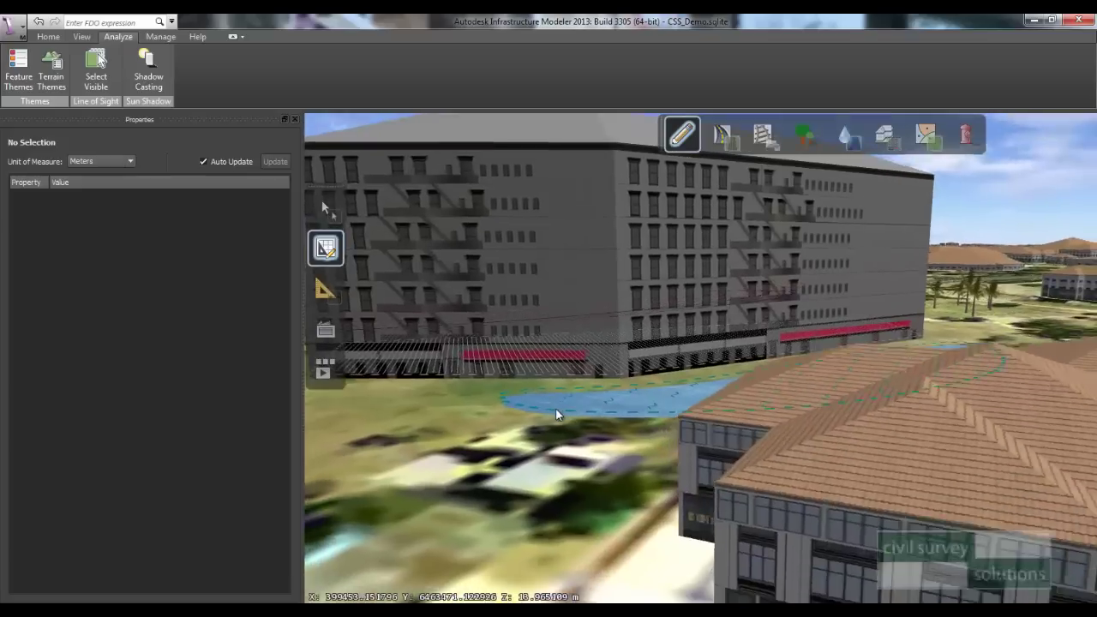
{"action": "scroll", "coordinate": [561, 406], "scroll_direction": "up", "scroll_amount": 4}
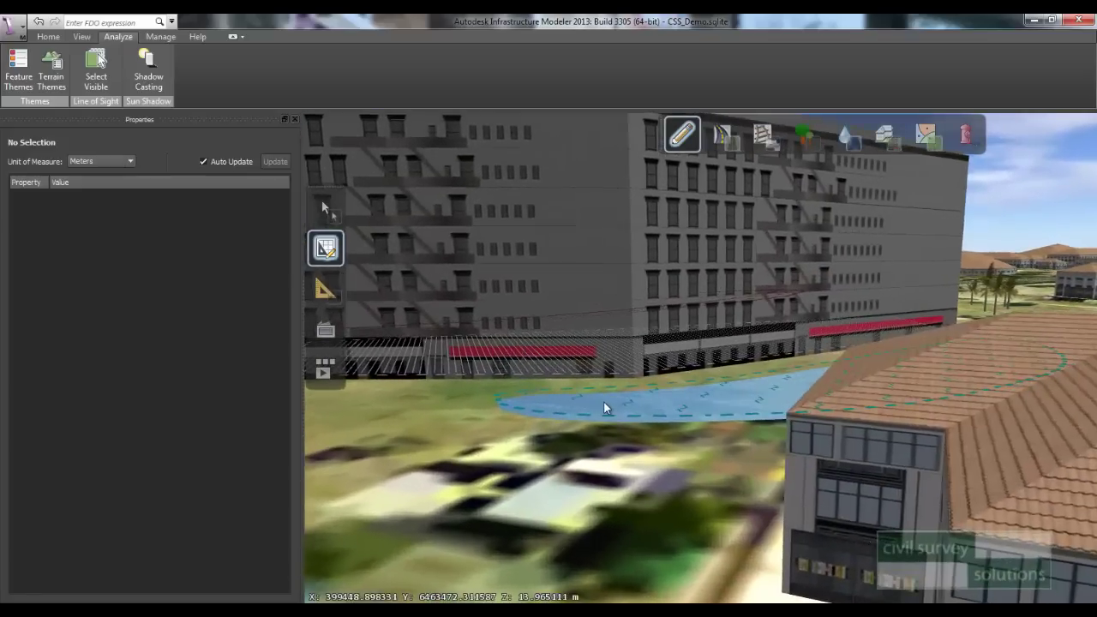
{"action": "scroll", "coordinate": [605, 405], "scroll_direction": "up", "scroll_amount": 2}
{"action": "left_click", "coordinate": [608, 401]}
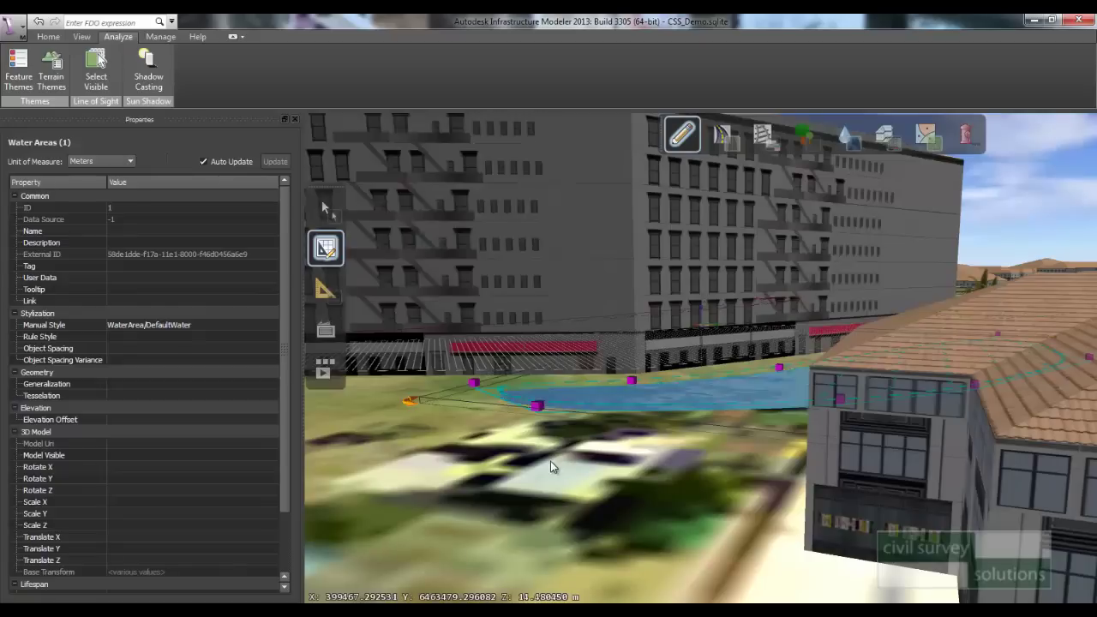
{"action": "left_click", "coordinate": [550, 462]}
{"action": "left_click", "coordinate": [294, 119]}
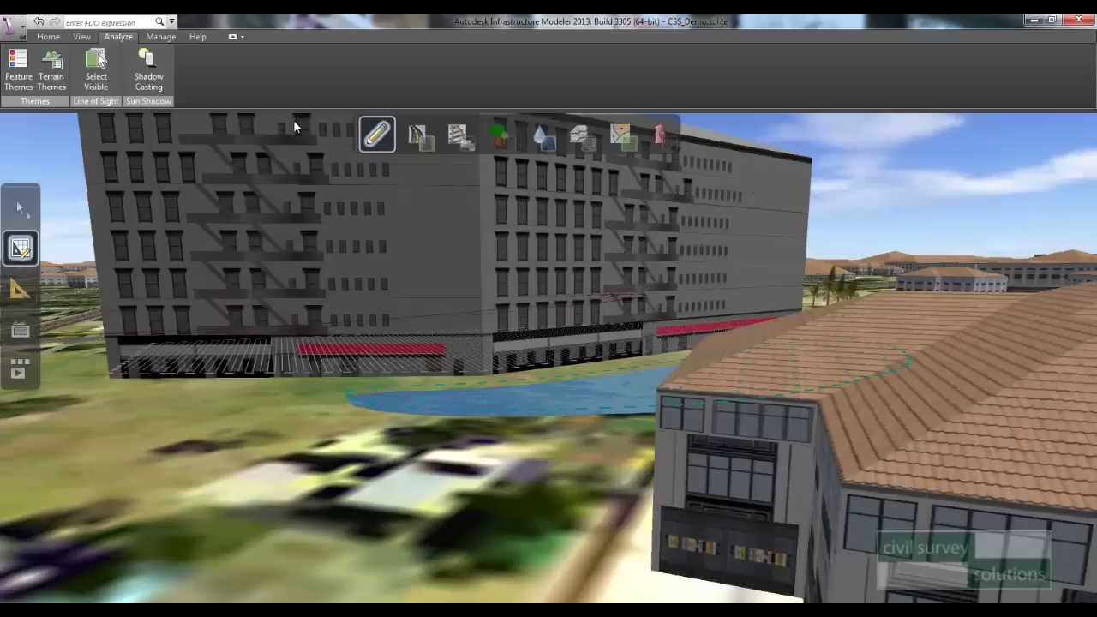
{"action": "left_click", "coordinate": [24, 204]}
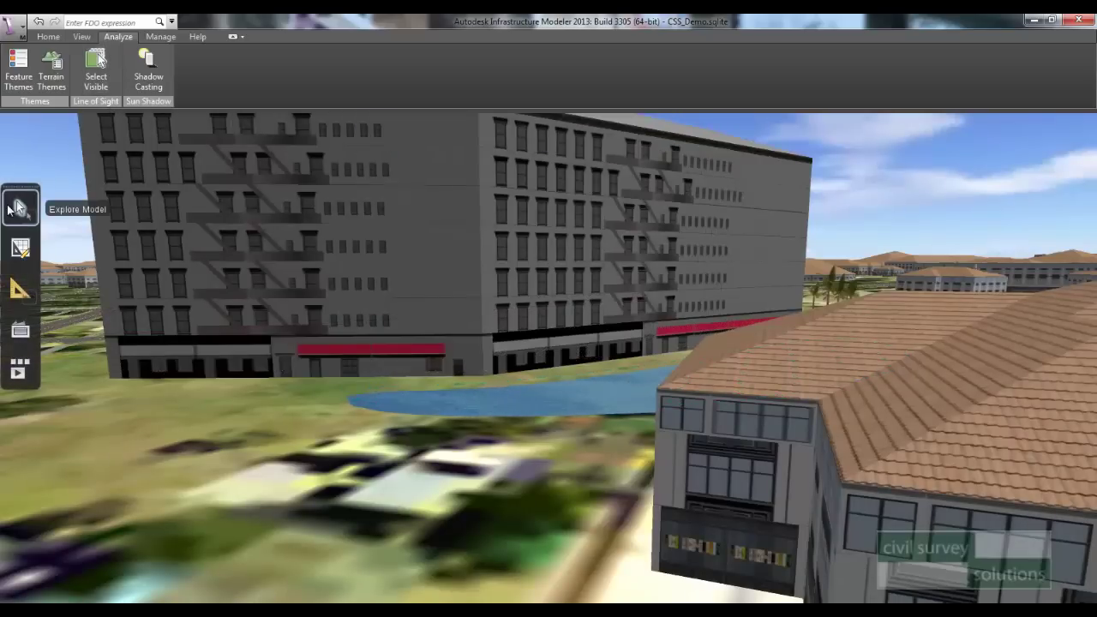
{"action": "left_click", "coordinate": [108, 92]}
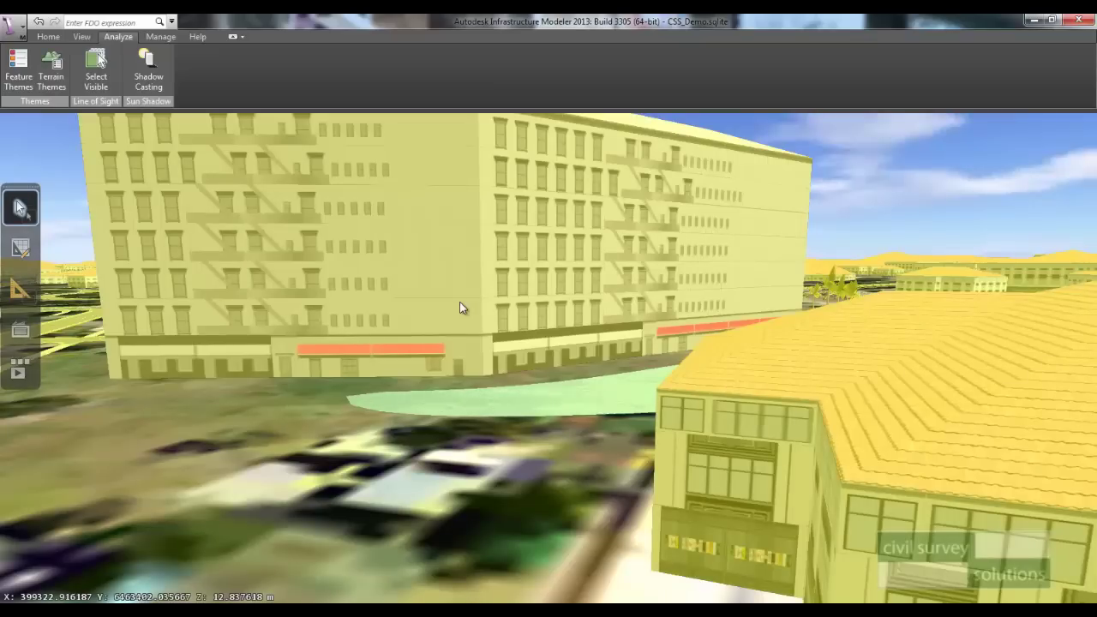
Step: Examine from several aerial viewpoints which buildings, roads and trees around the new building are in the line-of-sight selection
{"action": "scroll", "coordinate": [460, 302], "scroll_direction": "down", "scroll_amount": 5}
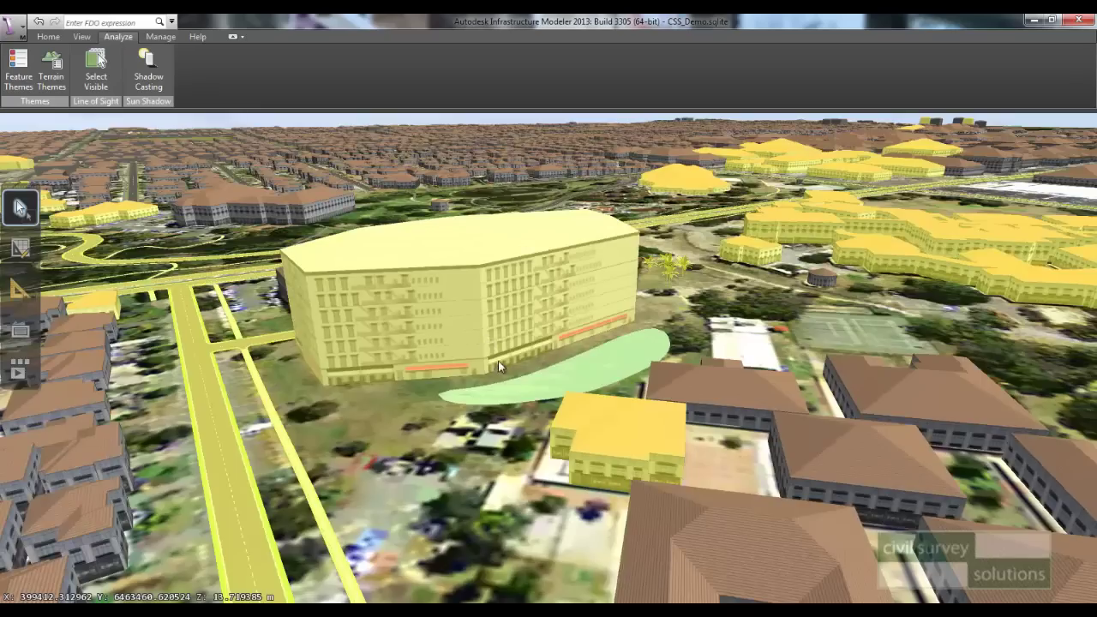
{"action": "mouse_move", "coordinate": [499, 367]}
{"action": "left_mouse_down"}
{"action": "mouse_move", "coordinate": [504, 394]}
{"action": "mouse_move", "coordinate": [502, 384]}
{"action": "left_mouse_up"}
{"action": "scroll", "coordinate": [480, 321], "scroll_direction": "down", "scroll_amount": 5}
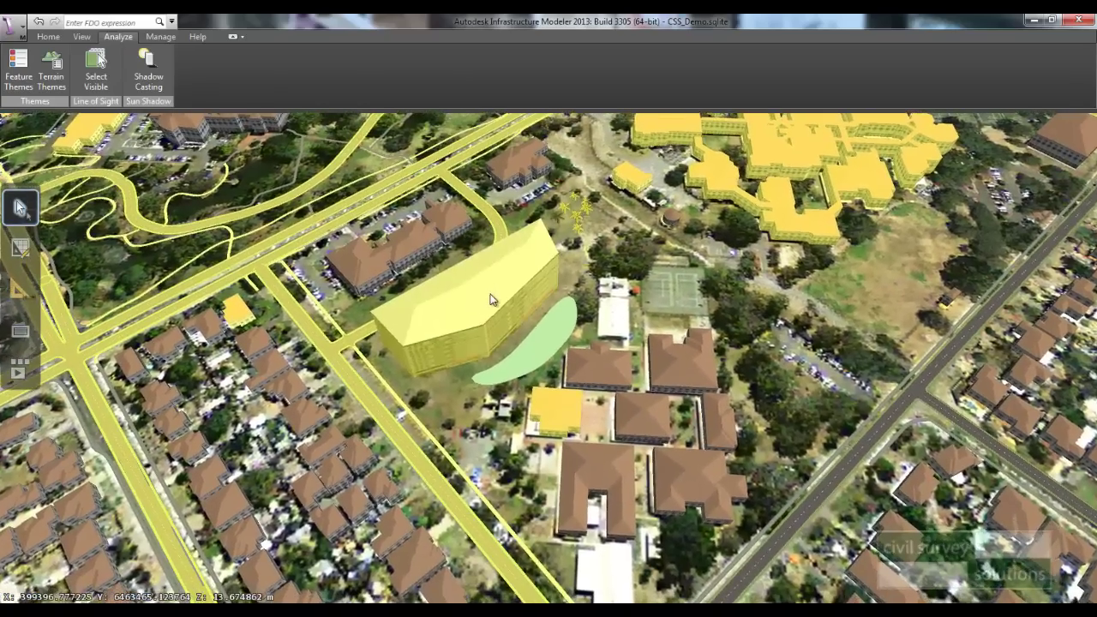
{"action": "middle_click_drag", "start_coordinate": [516, 317], "coordinate": [667, 544]}
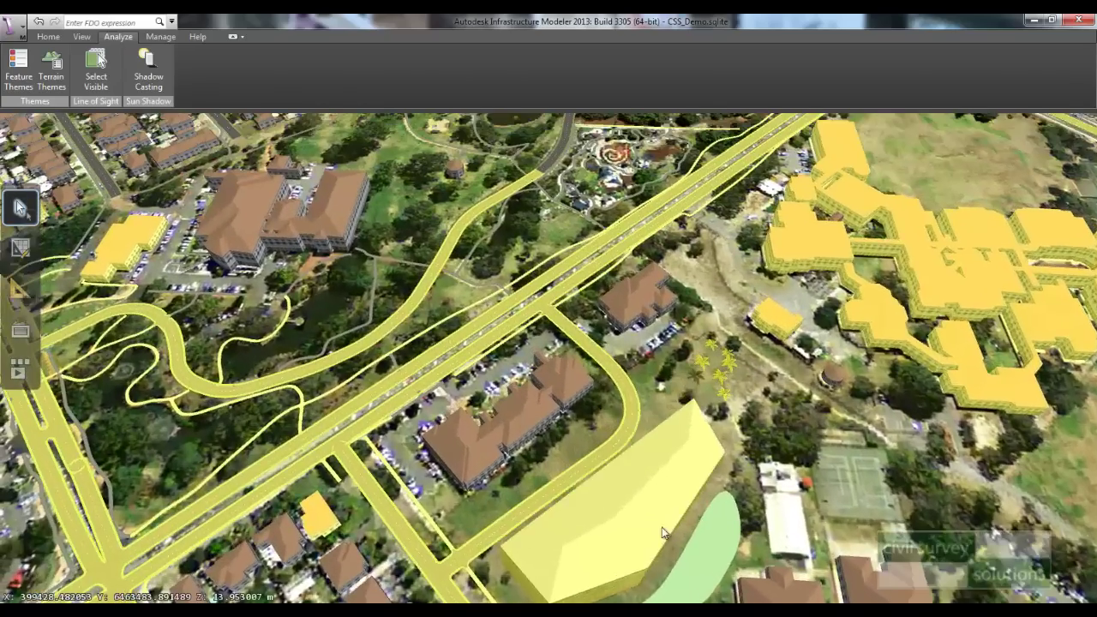
{"action": "middle_click_drag", "start_coordinate": [533, 277], "coordinate": [679, 401]}
{"action": "middle_click_drag", "start_coordinate": [580, 143], "coordinate": [681, 499]}
{"action": "left_click_drag", "start_coordinate": [681, 499], "coordinate": [974, 396]}
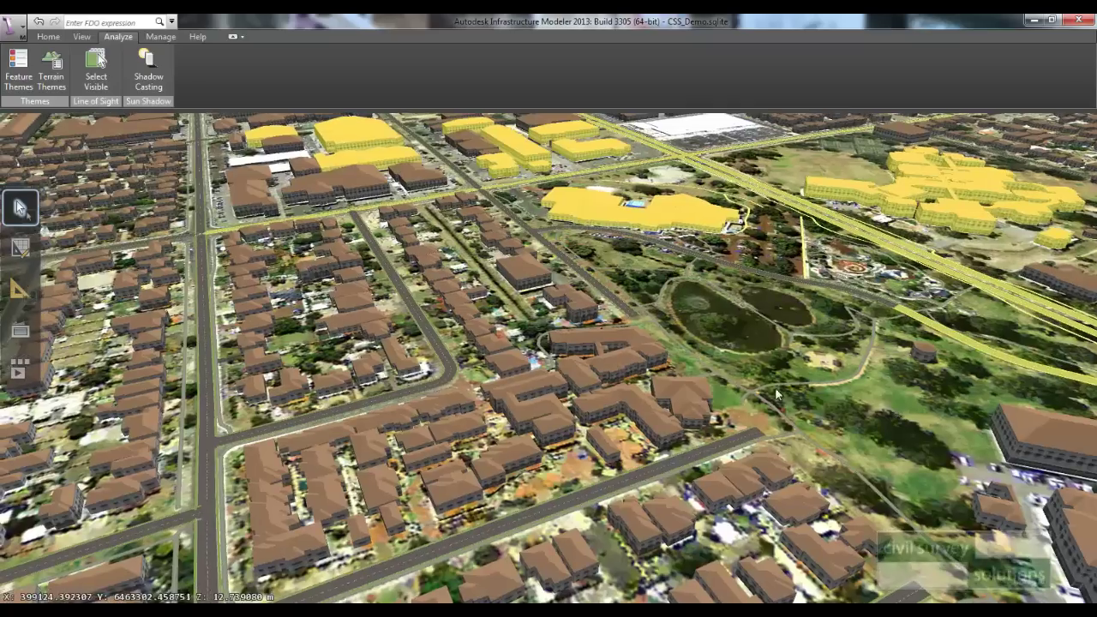
{"action": "left_click_drag", "start_coordinate": [899, 383], "coordinate": [829, 335]}
{"action": "middle_click_drag", "start_coordinate": [830, 341], "coordinate": [564, 320]}
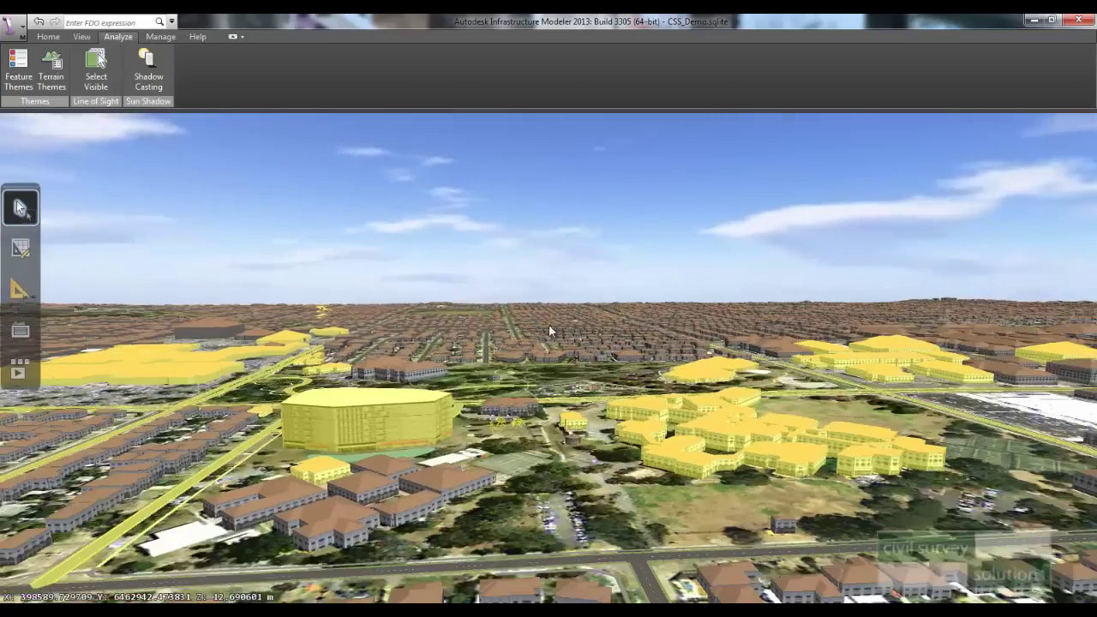
{"action": "middle_click_drag", "start_coordinate": [555, 325], "coordinate": [597, 443]}
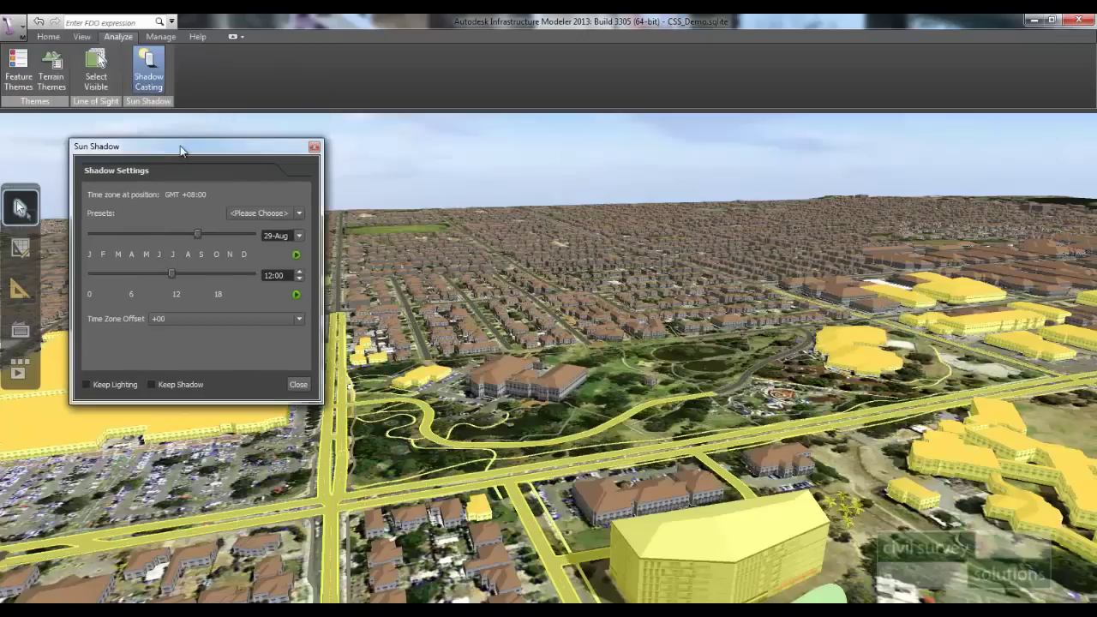
Step: Preview sun shadows on 21-Sep at 09:07 and at 13:50, then close the shadow settings
{"action": "left_click_drag", "start_coordinate": [181, 150], "coordinate": [208, 152]}
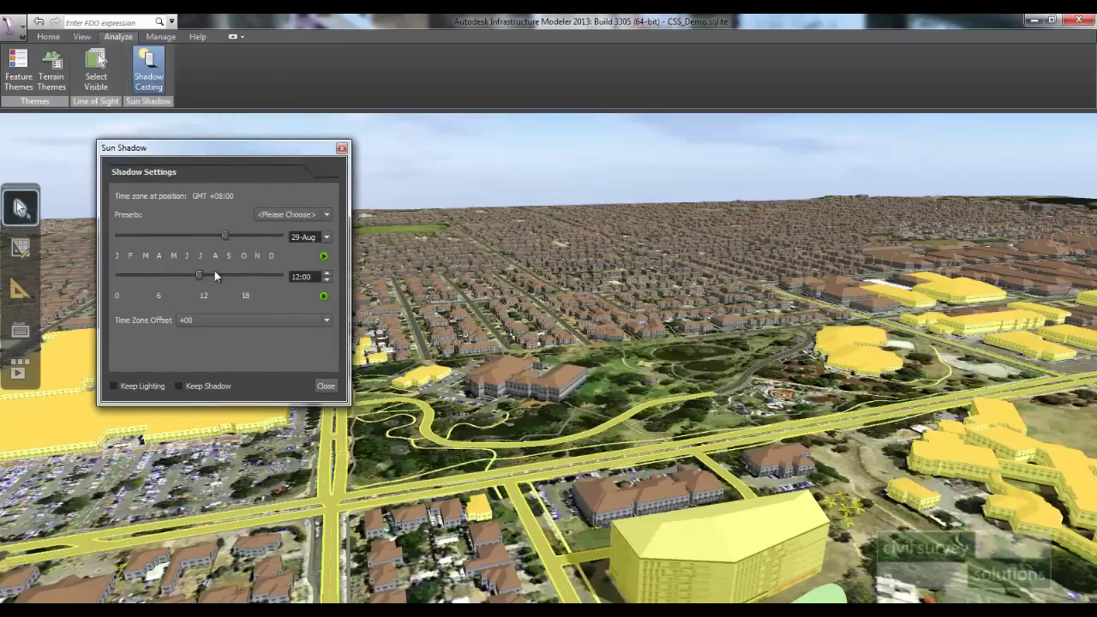
{"action": "mouse_move", "coordinate": [199, 277]}
{"action": "left_mouse_down"}
{"action": "mouse_move", "coordinate": [155, 277]}
{"action": "mouse_move", "coordinate": [199, 278]}
{"action": "mouse_move", "coordinate": [179, 278]}
{"action": "left_mouse_up"}
{"action": "mouse_move", "coordinate": [223, 232]}
{"action": "left_mouse_down"}
{"action": "mouse_move", "coordinate": [152, 237]}
{"action": "mouse_move", "coordinate": [233, 236]}
{"action": "left_mouse_up"}
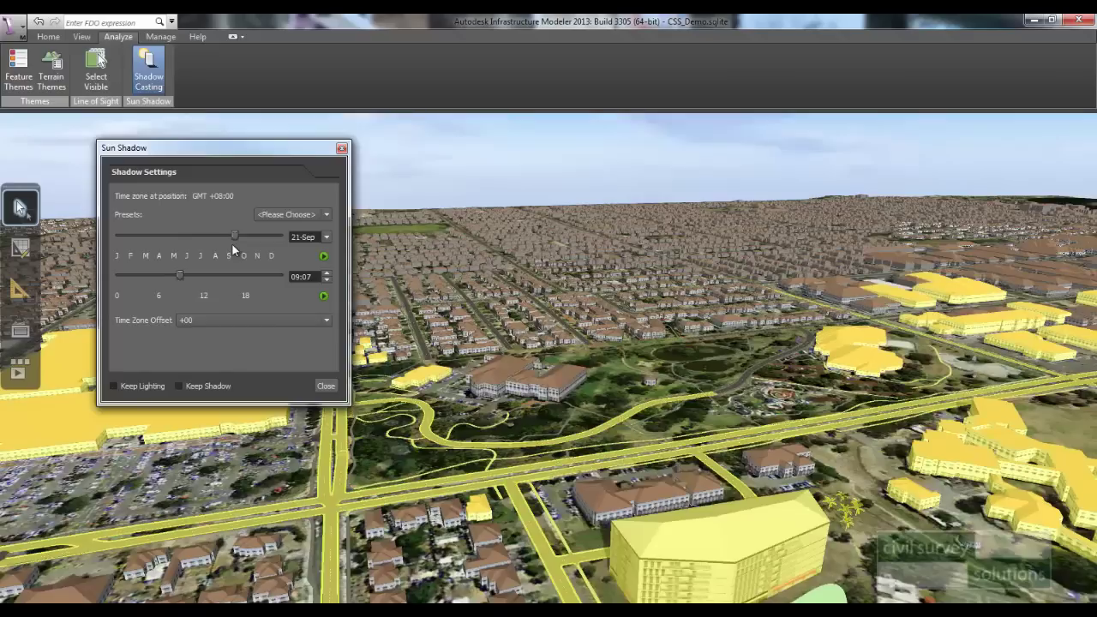
{"action": "scroll", "coordinate": [626, 240], "scroll_direction": "down", "scroll_amount": 4}
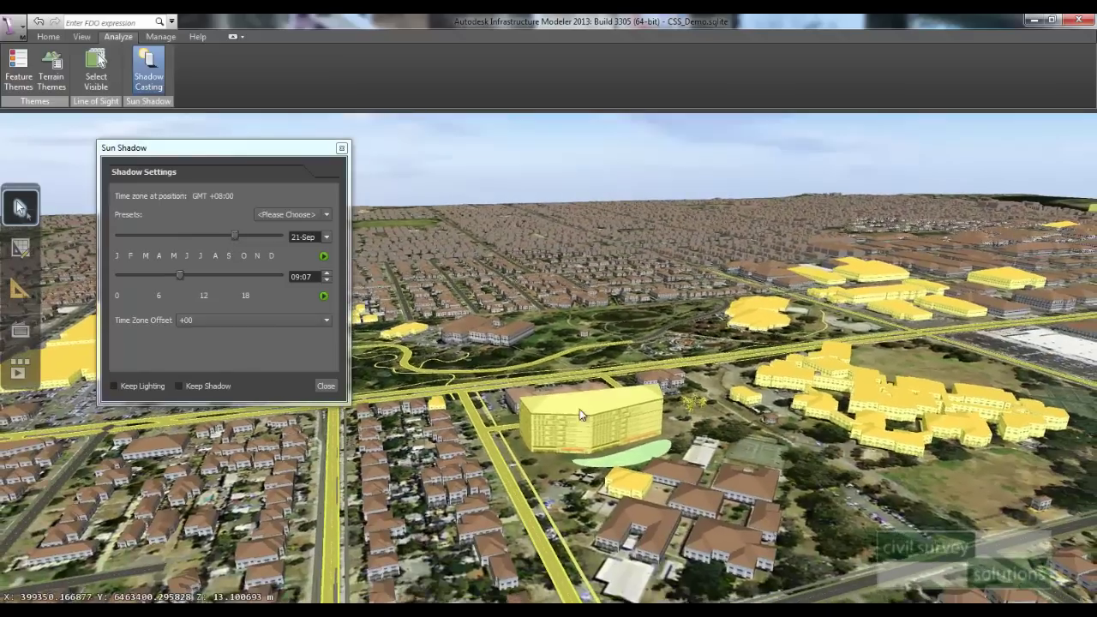
{"action": "left_click_drag", "start_coordinate": [571, 412], "coordinate": [624, 449]}
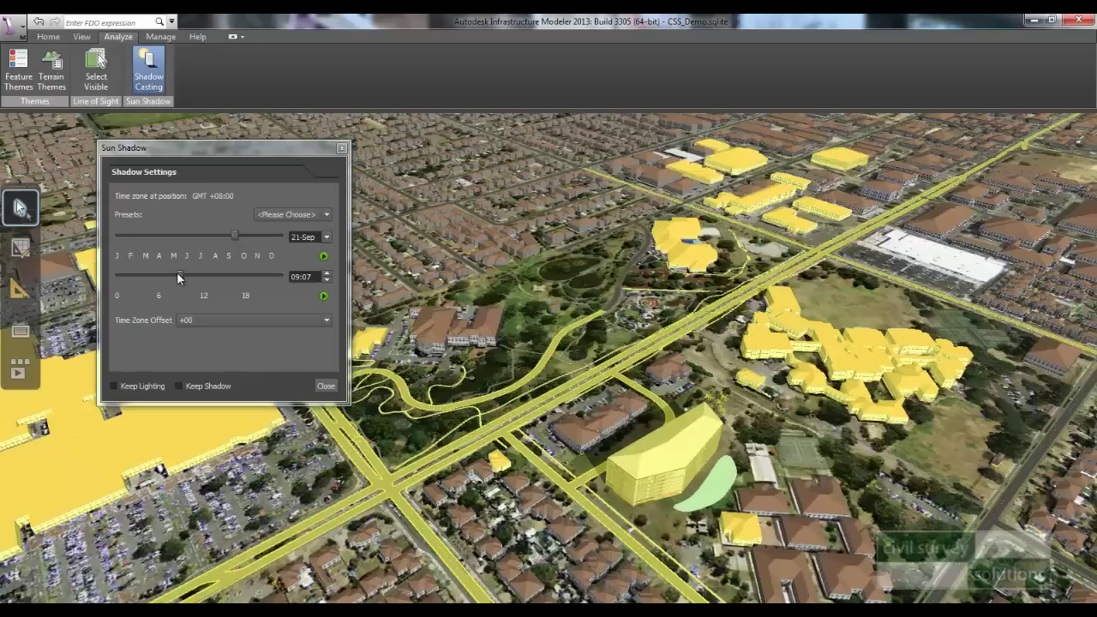
{"action": "left_click_drag", "start_coordinate": [179, 276], "coordinate": [206, 297]}
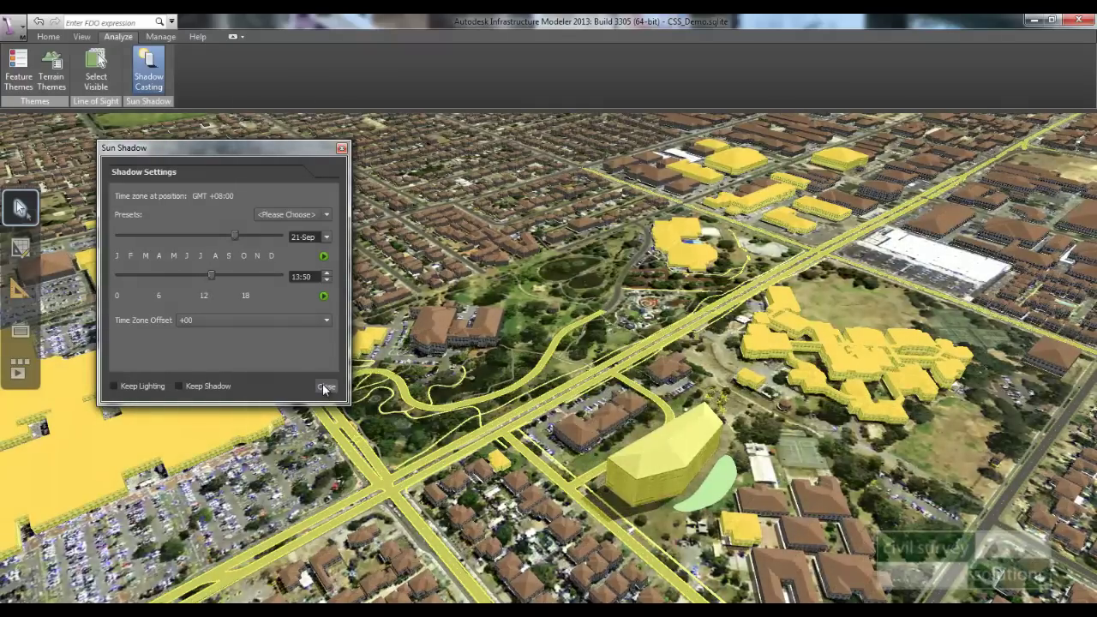
{"action": "left_click", "coordinate": [326, 386]}
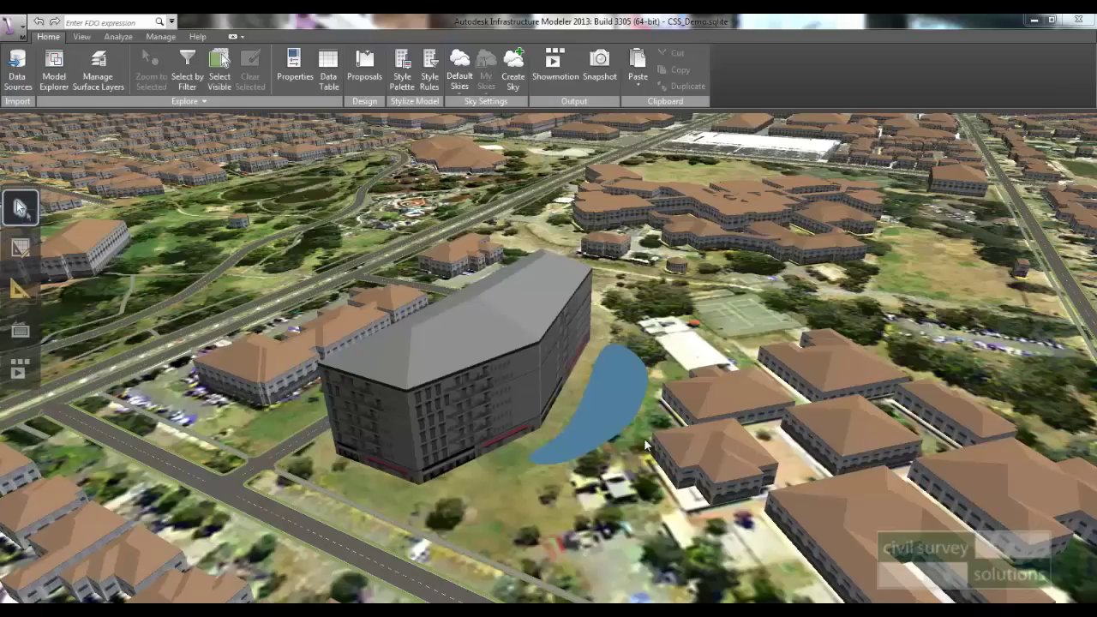
Step: Start a ShowMotion camera path sequence with a first shot from above, looking along the new building from its western end
{"action": "left_click_drag", "start_coordinate": [442, 504], "coordinate": [619, 469]}
{"action": "left_click_drag", "start_coordinate": [493, 499], "coordinate": [649, 490]}
{"action": "middle_click_drag", "start_coordinate": [649, 487], "coordinate": [574, 413]}
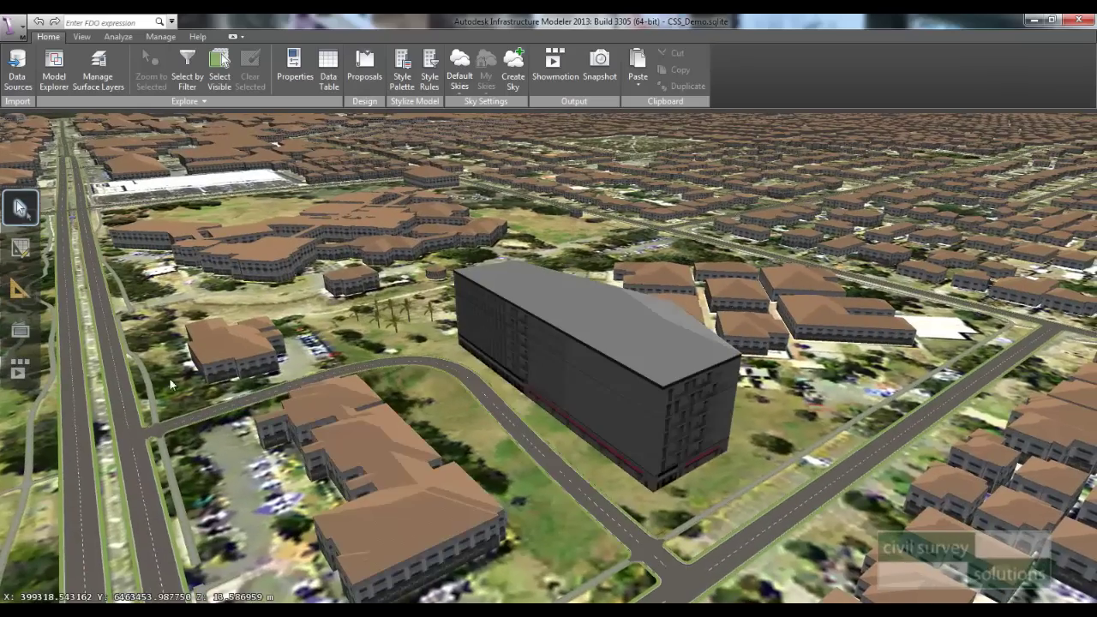
{"action": "left_click", "coordinate": [18, 372]}
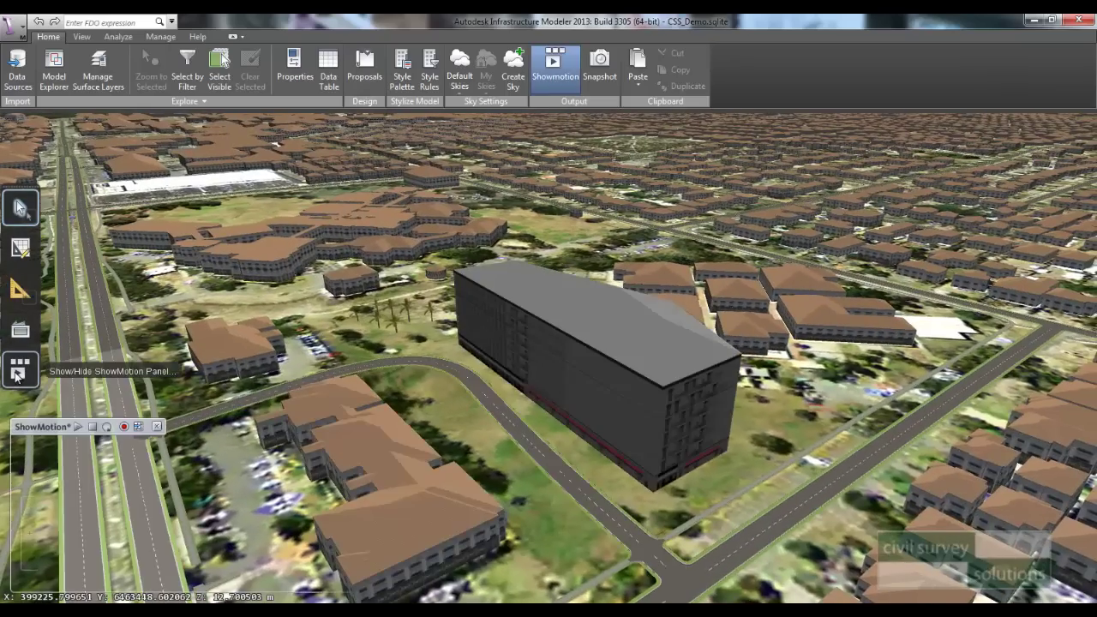
{"action": "left_click_drag", "start_coordinate": [614, 468], "coordinate": [716, 456]}
{"action": "middle_click_drag", "start_coordinate": [401, 409], "coordinate": [637, 447]}
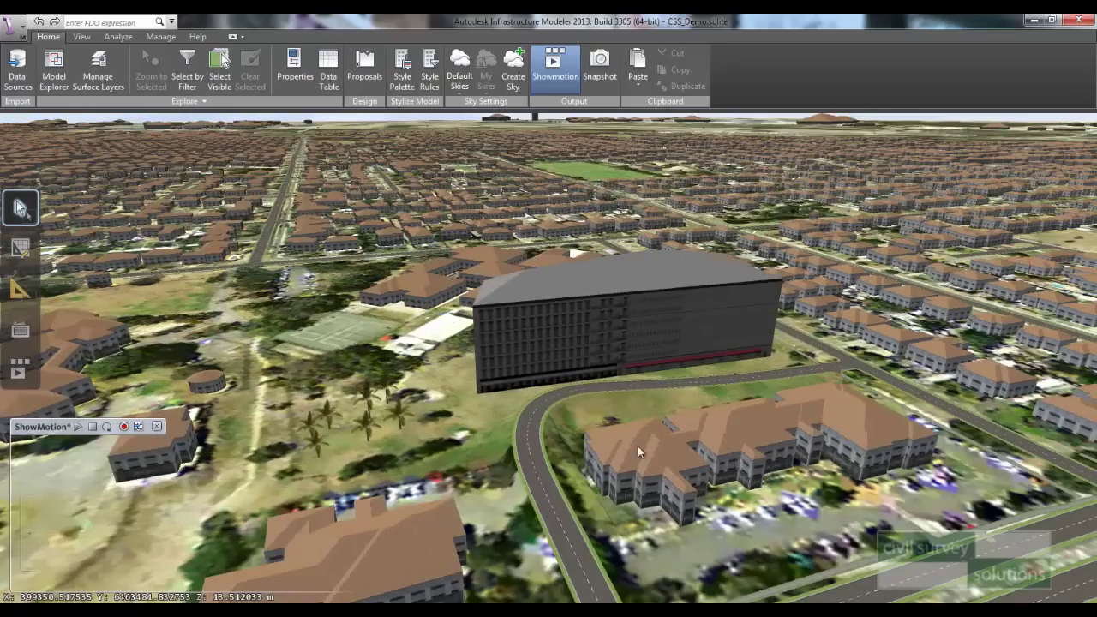
{"action": "left_click_drag", "start_coordinate": [485, 395], "coordinate": [504, 398]}
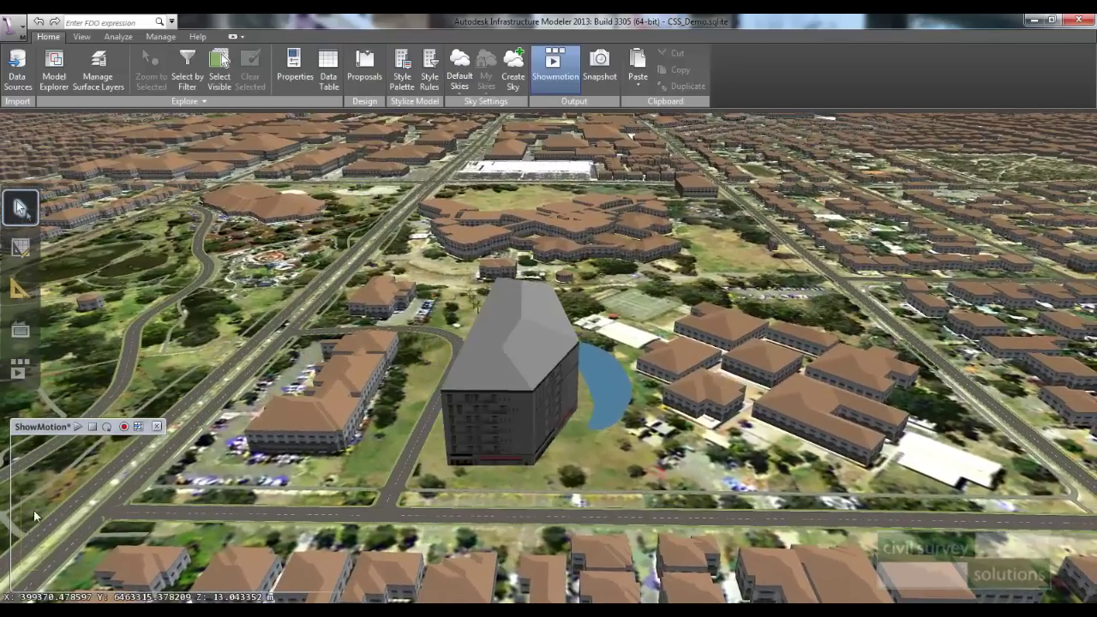
{"action": "double_click", "coordinate": [33, 534]}
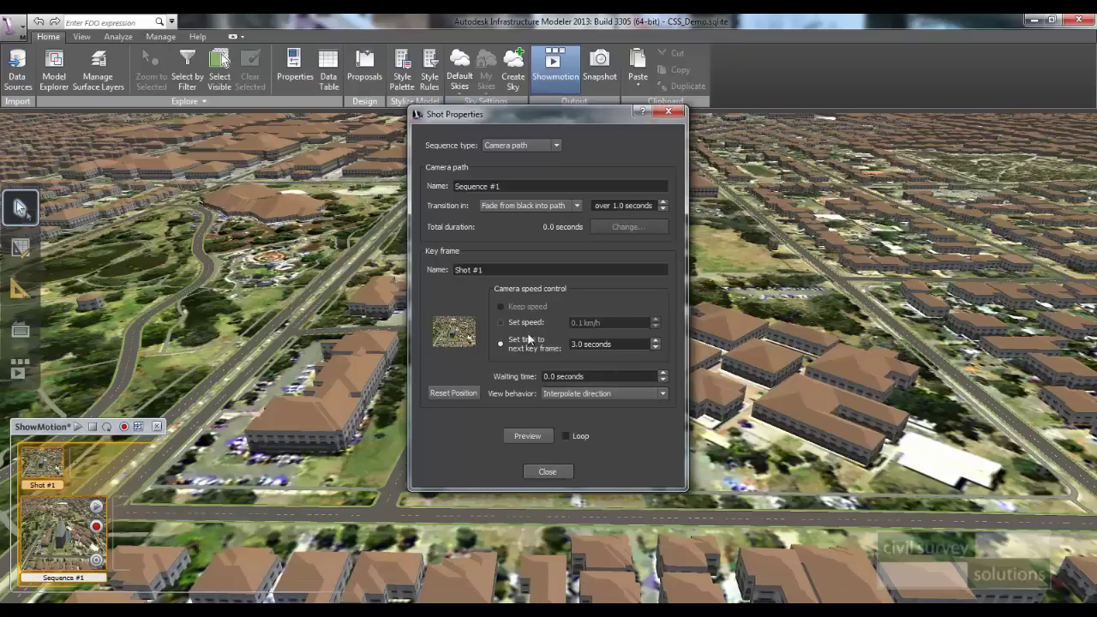
{"action": "left_click", "coordinate": [547, 472]}
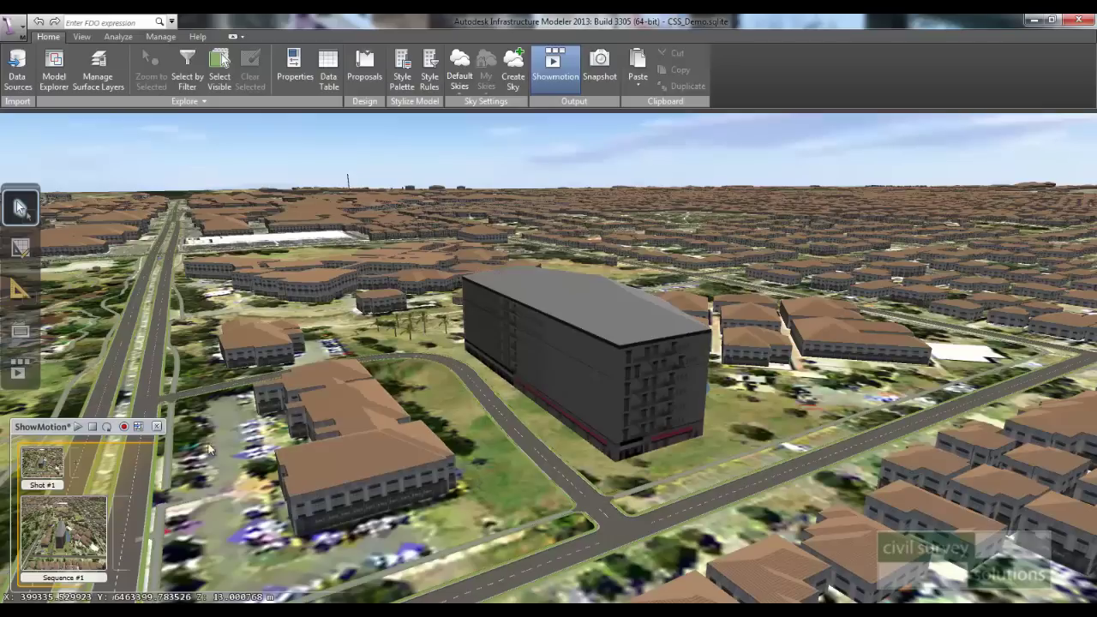
Step: Add a second shot viewing the building's north-western corner, with the camera speed set to 80 km/h
{"action": "left_click", "coordinate": [76, 460]}
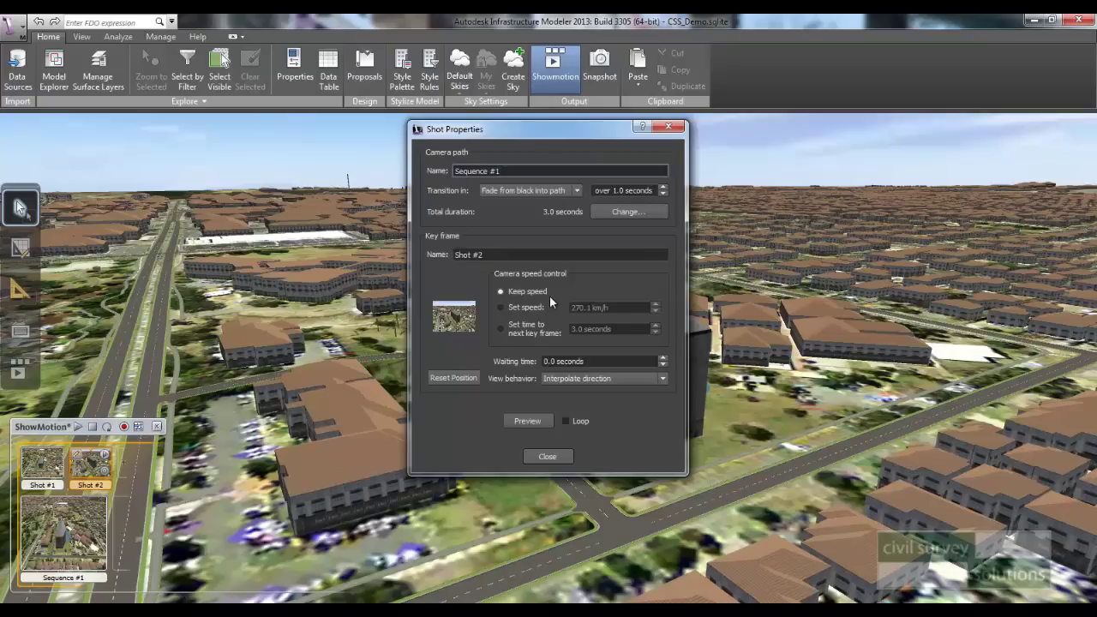
{"action": "left_click_drag", "start_coordinate": [613, 307], "coordinate": [529, 306]}
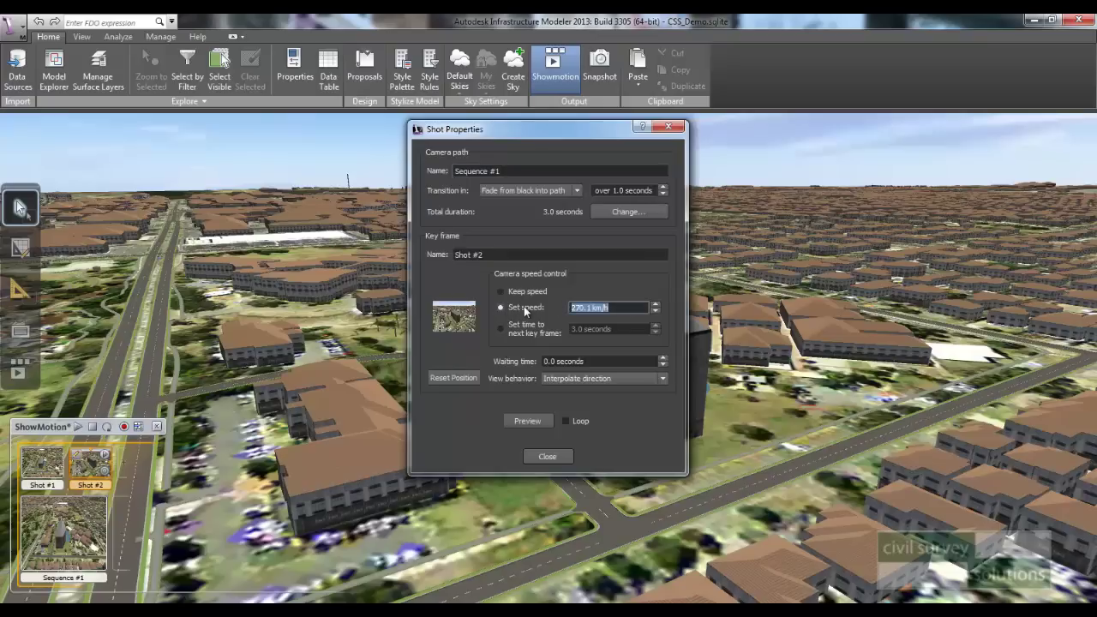
{"action": "left_click", "coordinate": [553, 458]}
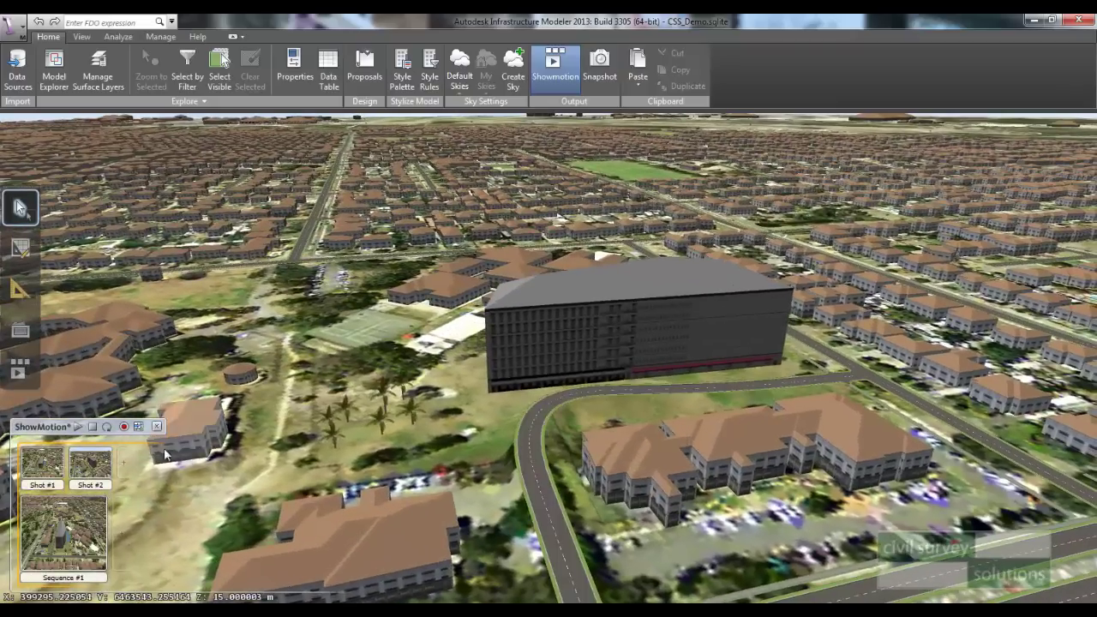
Step: Add a third shot of the building's northern side with the palm trees in view, using the Keep speed option
{"action": "left_click", "coordinate": [125, 463]}
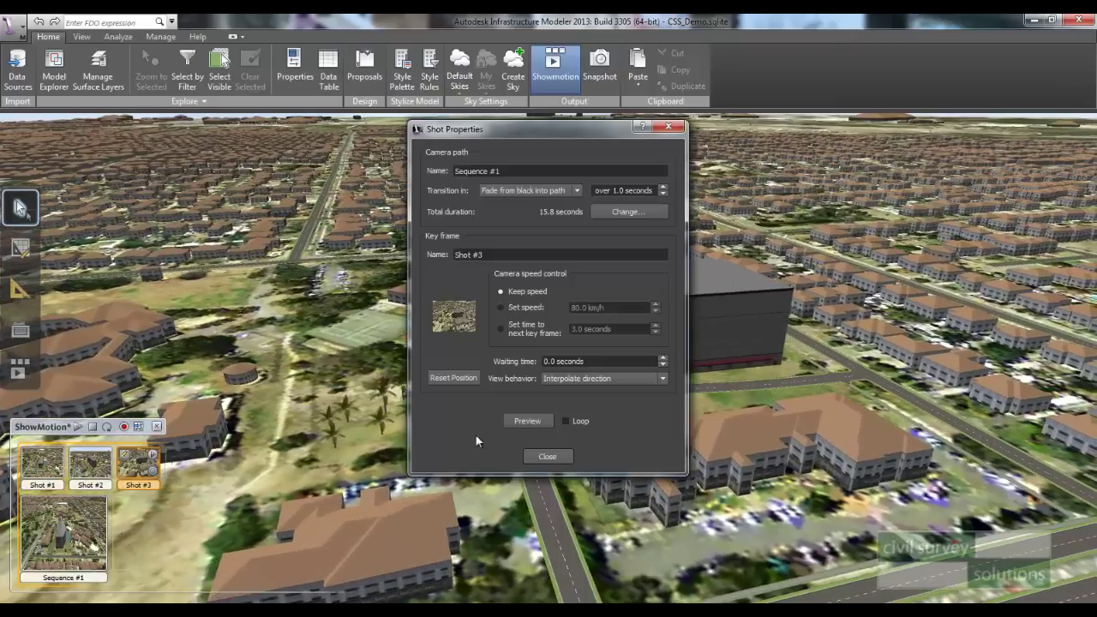
{"action": "left_click", "coordinate": [567, 457]}
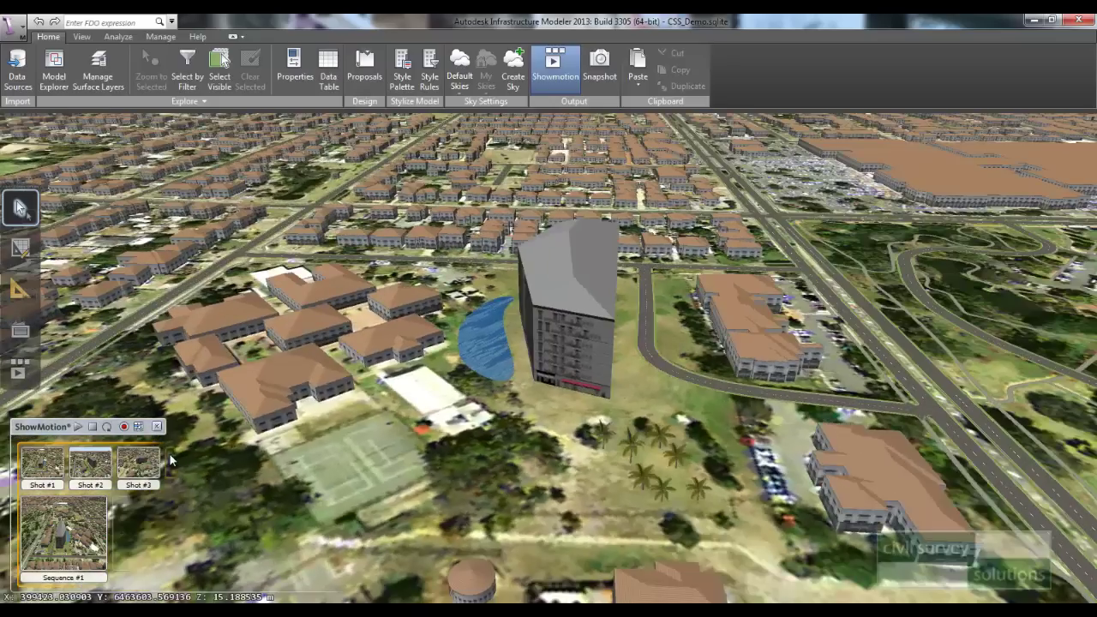
Step: Add a fourth shot facing the building's end beyond the palm trees and a fifth from above its pool side
{"action": "left_click", "coordinate": [171, 456]}
{"action": "left_click", "coordinate": [549, 457]}
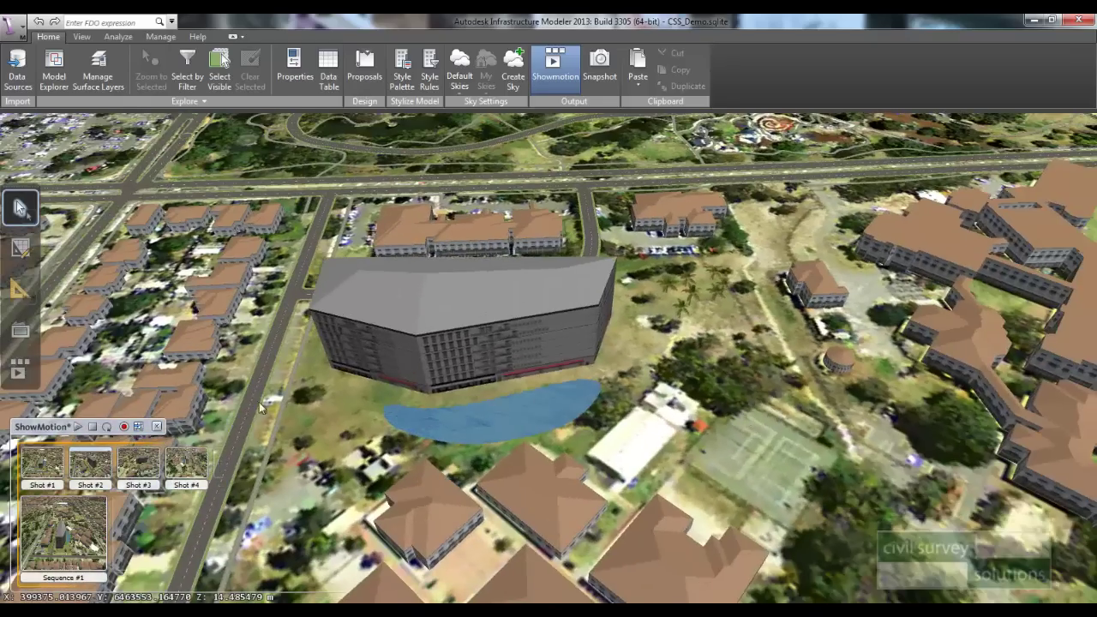
{"action": "left_click_drag", "start_coordinate": [260, 404], "coordinate": [185, 412]}
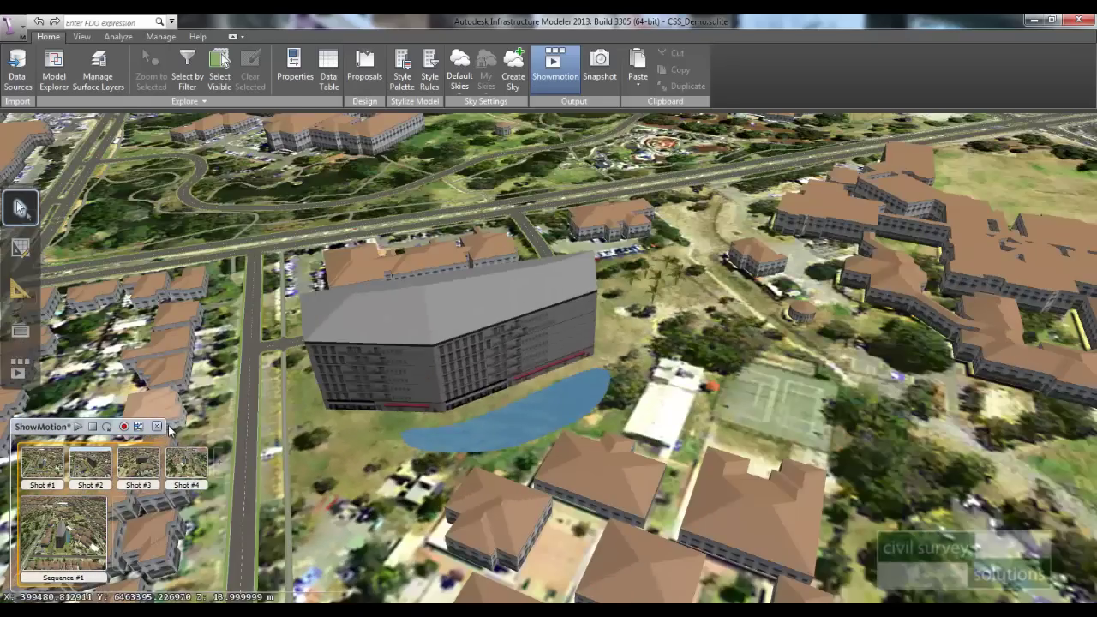
{"action": "left_click", "coordinate": [219, 458]}
{"action": "left_click", "coordinate": [567, 458]}
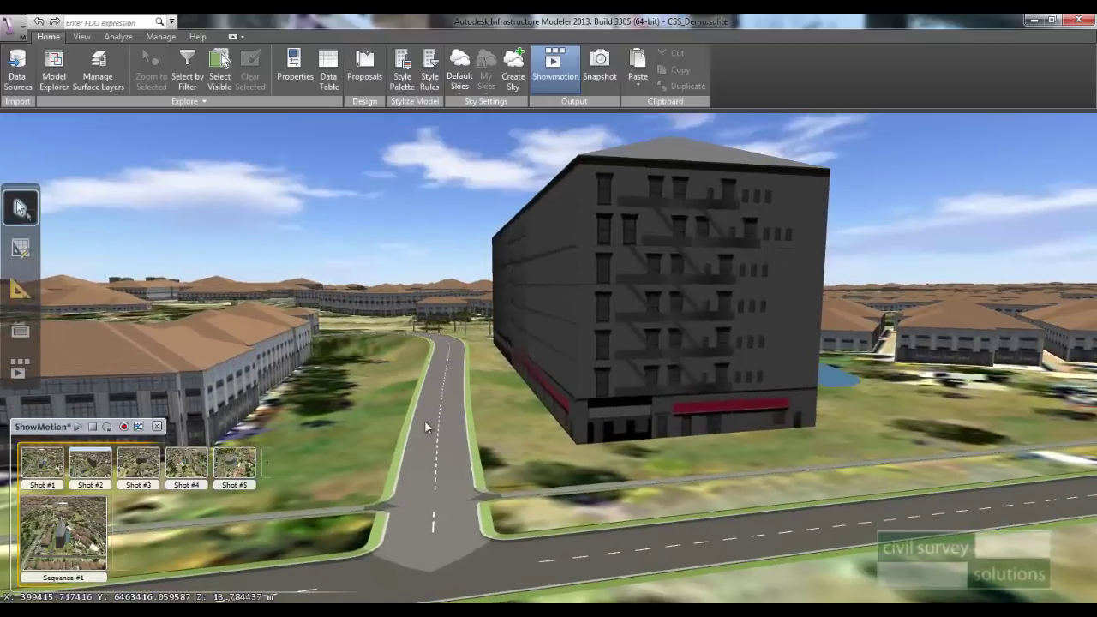
Step: Add a sixth shot low over the side road junction and a seventh further along the road beside the building's facade
{"action": "left_click", "coordinate": [267, 463]}
{"action": "left_click", "coordinate": [568, 457]}
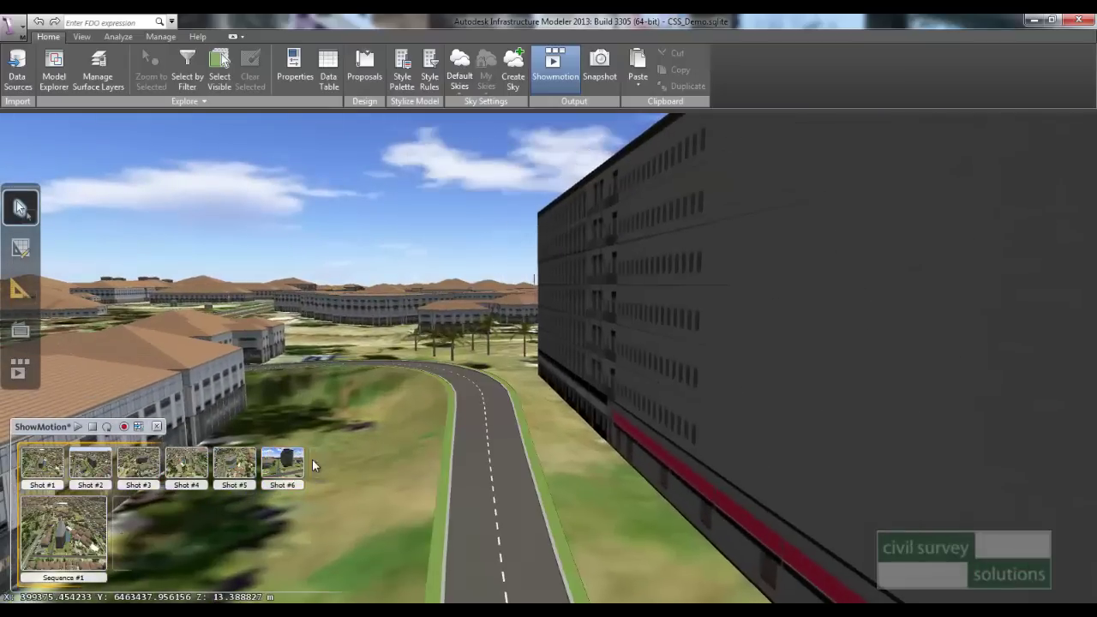
{"action": "left_click", "coordinate": [313, 463]}
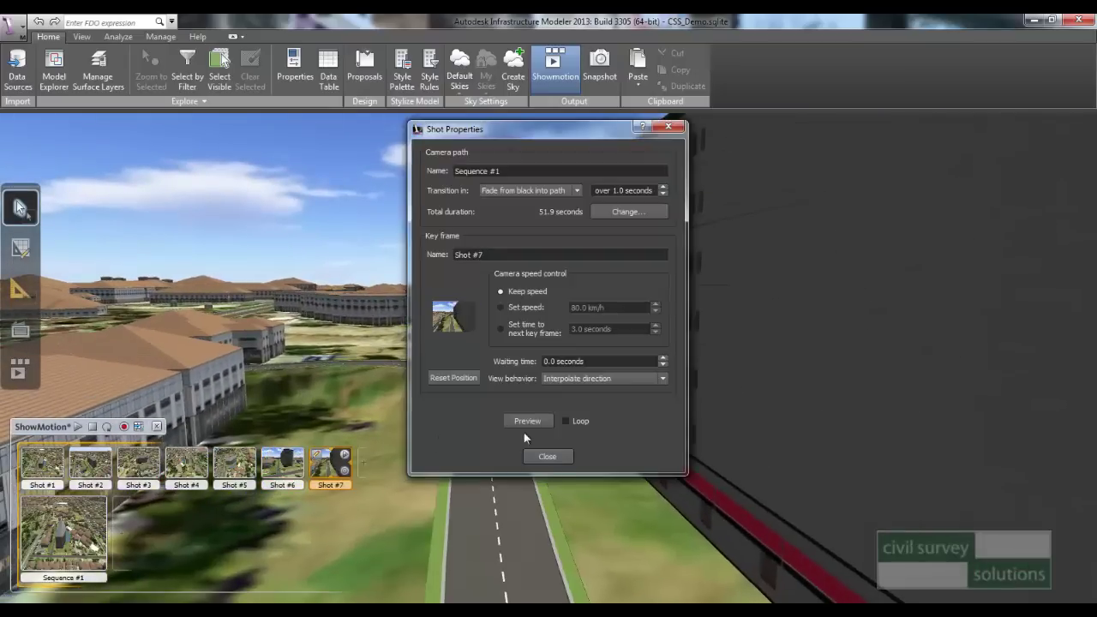
{"action": "left_click", "coordinate": [553, 461]}
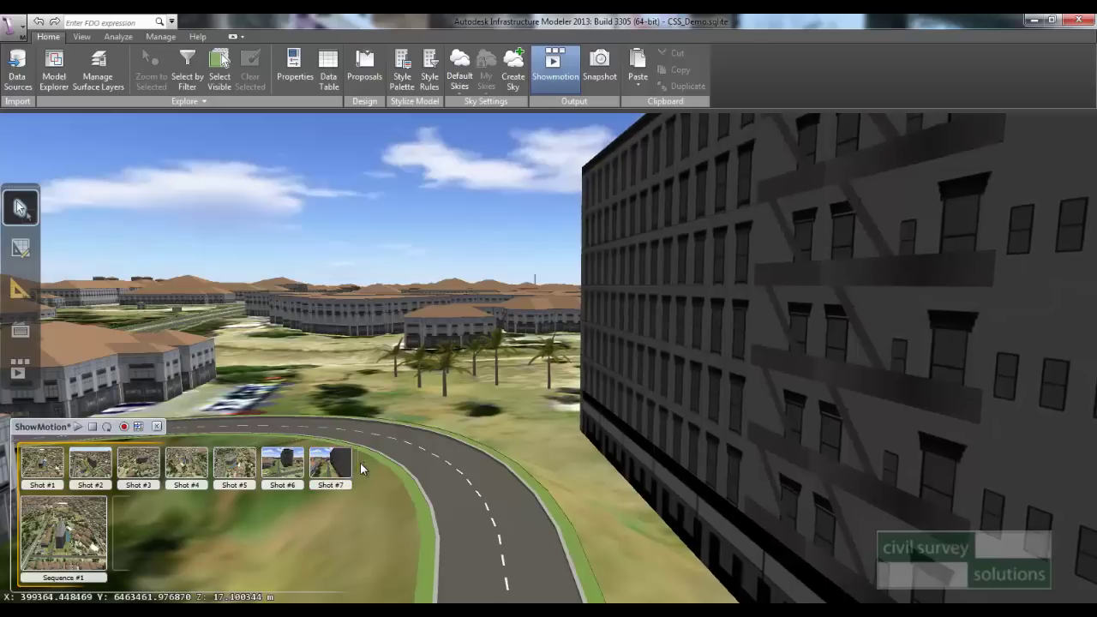
Step: Add an eighth shot at the road bend beside the building and a ninth facing the palm trees past its corner
{"action": "left_click", "coordinate": [360, 462]}
{"action": "left_click", "coordinate": [547, 457]}
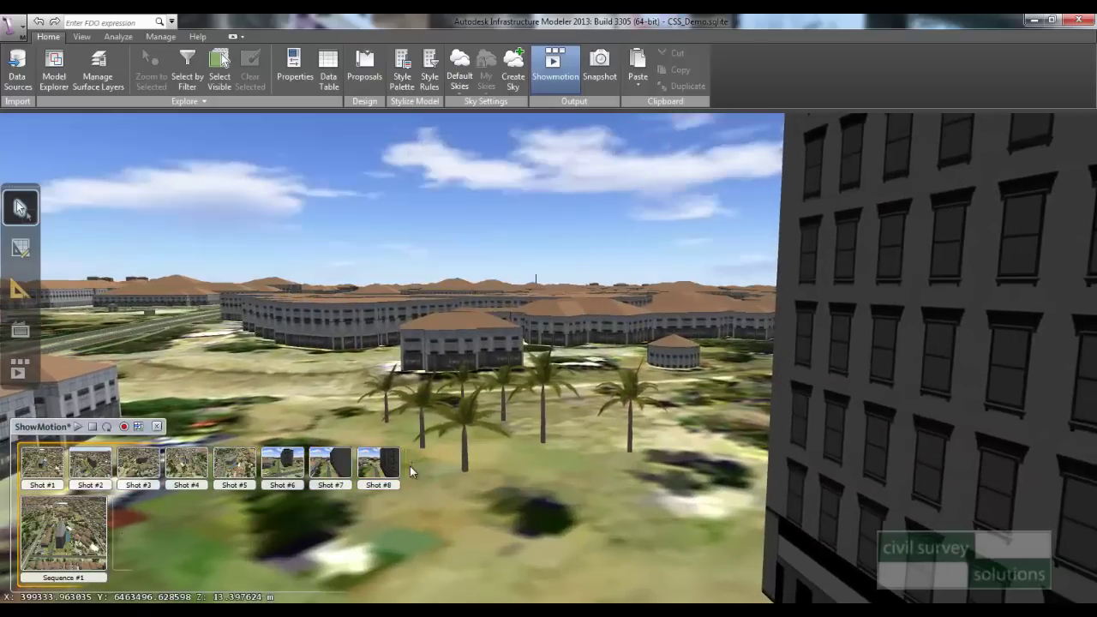
{"action": "left_click", "coordinate": [422, 463]}
{"action": "left_click", "coordinate": [547, 456]}
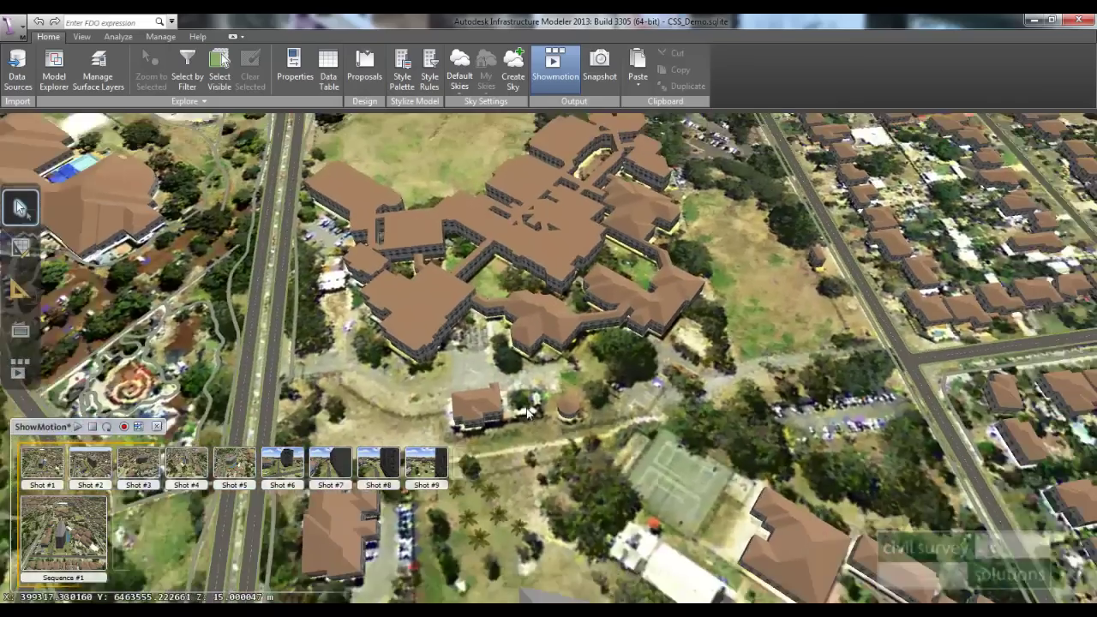
Step: Add a tenth shot from high overhead, showing the building and the surrounding suburb
{"action": "scroll", "coordinate": [528, 413], "scroll_direction": "down", "scroll_amount": 5}
{"action": "left_click_drag", "start_coordinate": [536, 481], "coordinate": [564, 439]}
{"action": "left_click", "coordinate": [458, 461]}
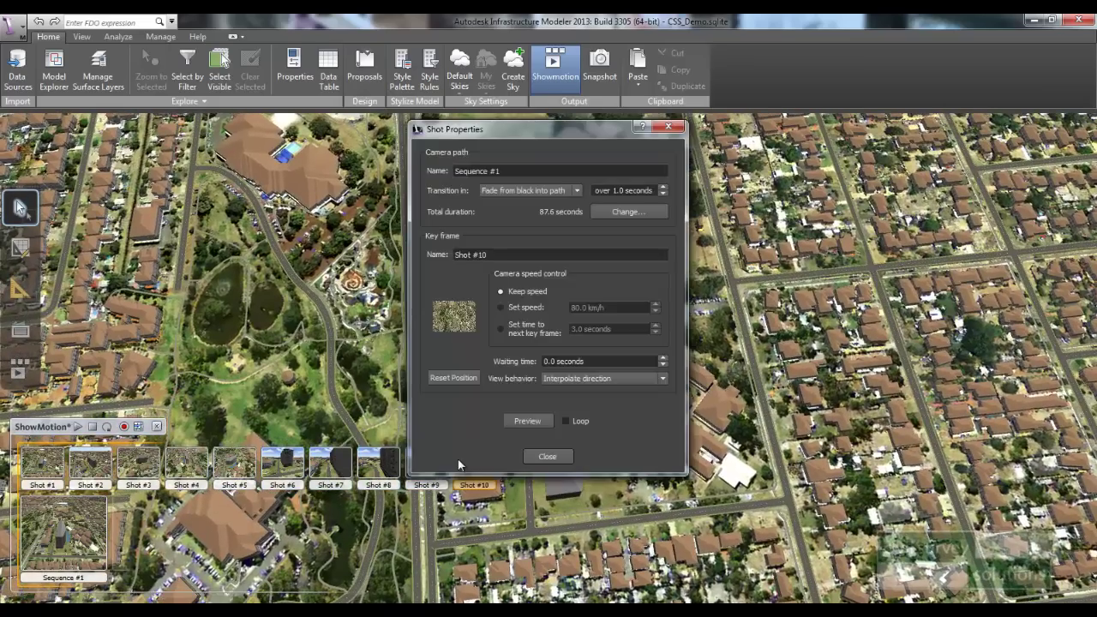
{"action": "left_click", "coordinate": [543, 452]}
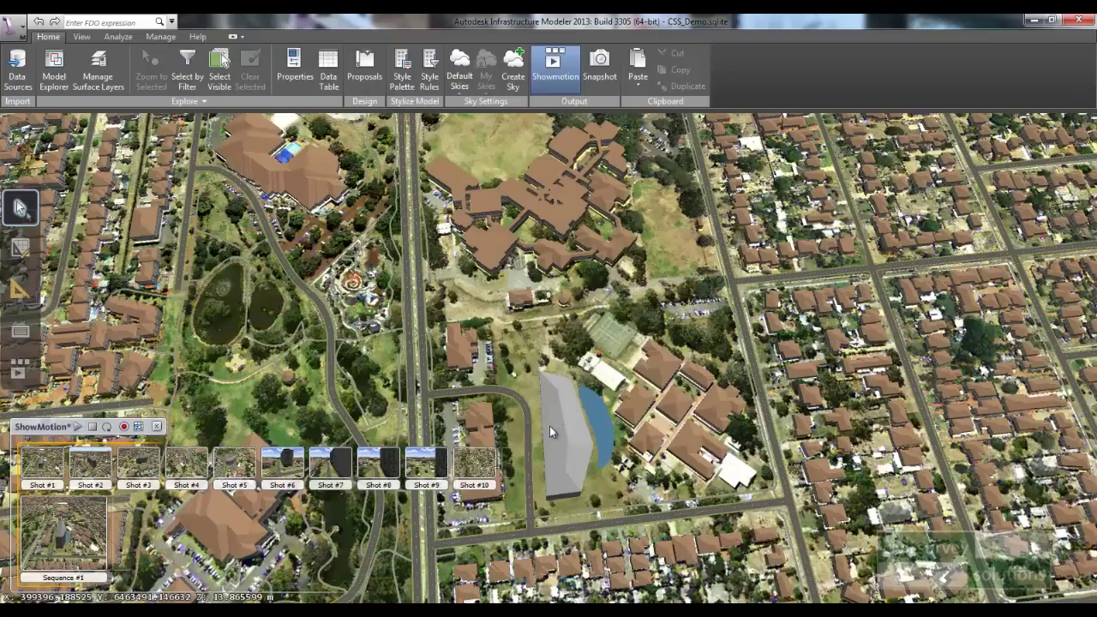
Step: Return to the sequence's first shot to review the camera path around the new building
{"action": "left_click_drag", "start_coordinate": [531, 390], "coordinate": [531, 380]}
{"action": "middle_click_drag", "start_coordinate": [528, 380], "coordinate": [534, 359]}
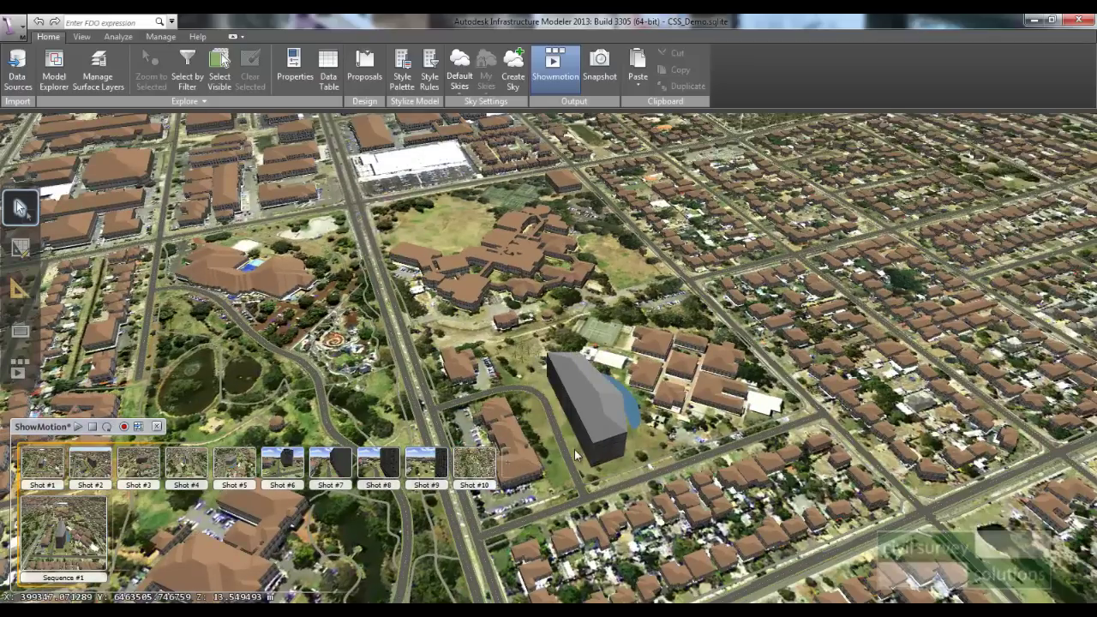
{"action": "scroll", "coordinate": [574, 449], "scroll_direction": "up", "scroll_amount": 5}
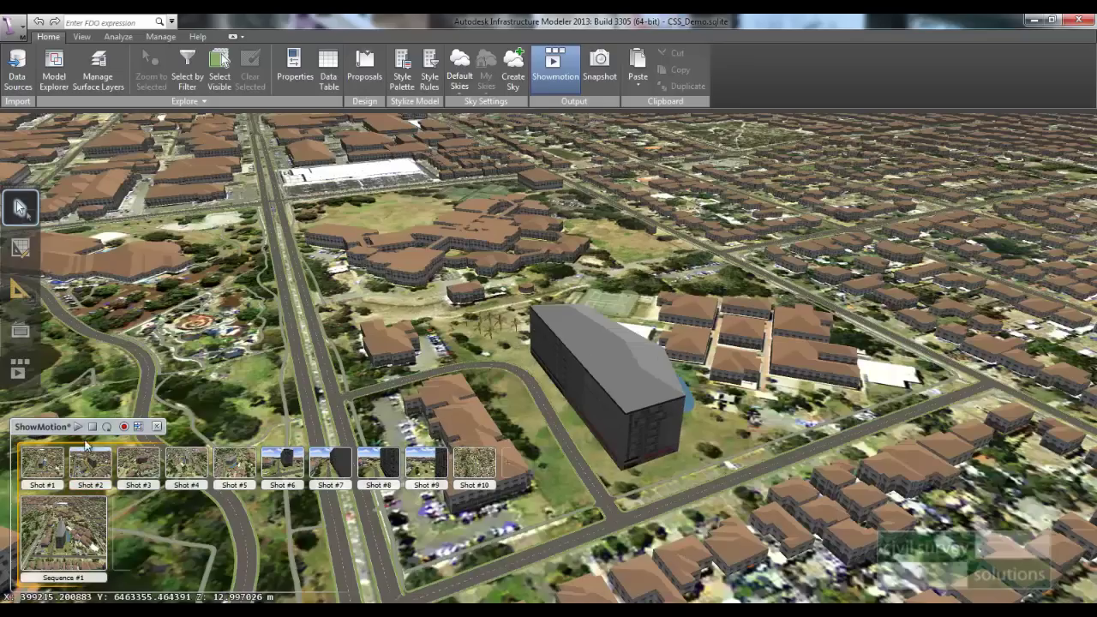
{"action": "left_click", "coordinate": [43, 466]}
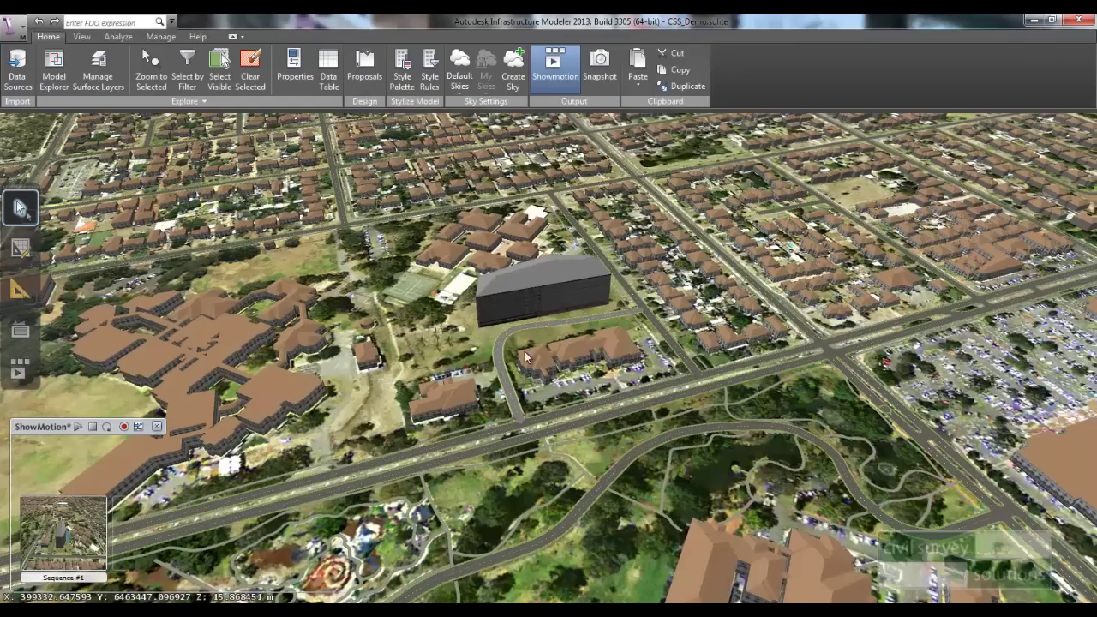
Step: Examine the sequence's video export settings, including the encoder, file name and resolution, then leave without recording
{"action": "left_click_drag", "start_coordinate": [526, 352], "coordinate": [594, 327]}
{"action": "scroll", "coordinate": [513, 347], "scroll_direction": "up", "scroll_amount": 5}
{"action": "middle_click_drag", "start_coordinate": [536, 342], "coordinate": [498, 327]}
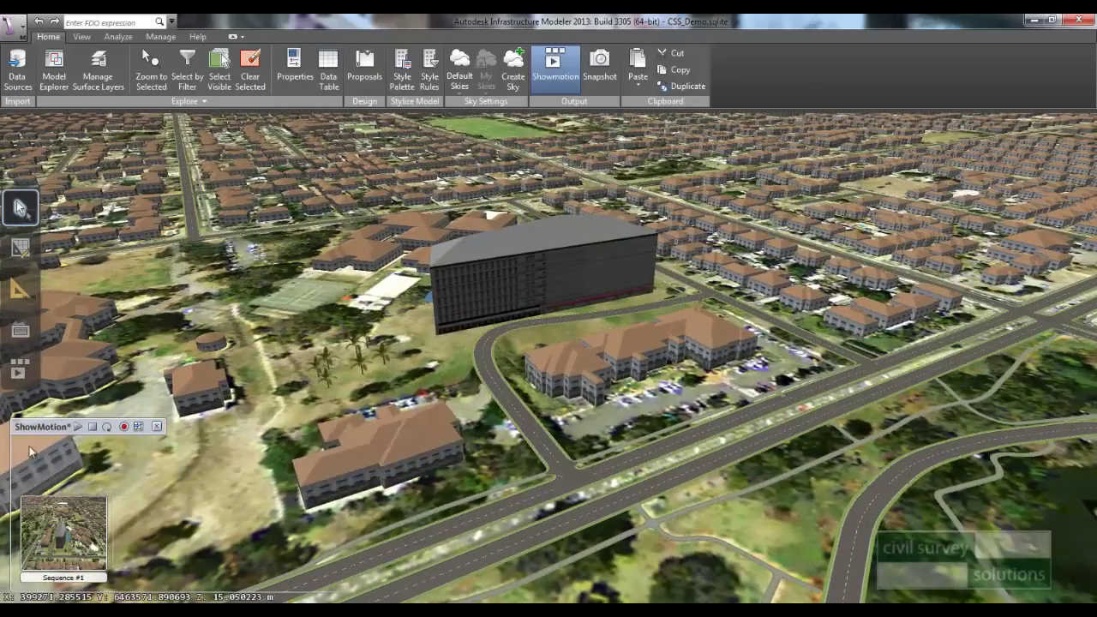
{"action": "mouse_move", "coordinate": [103, 532]}
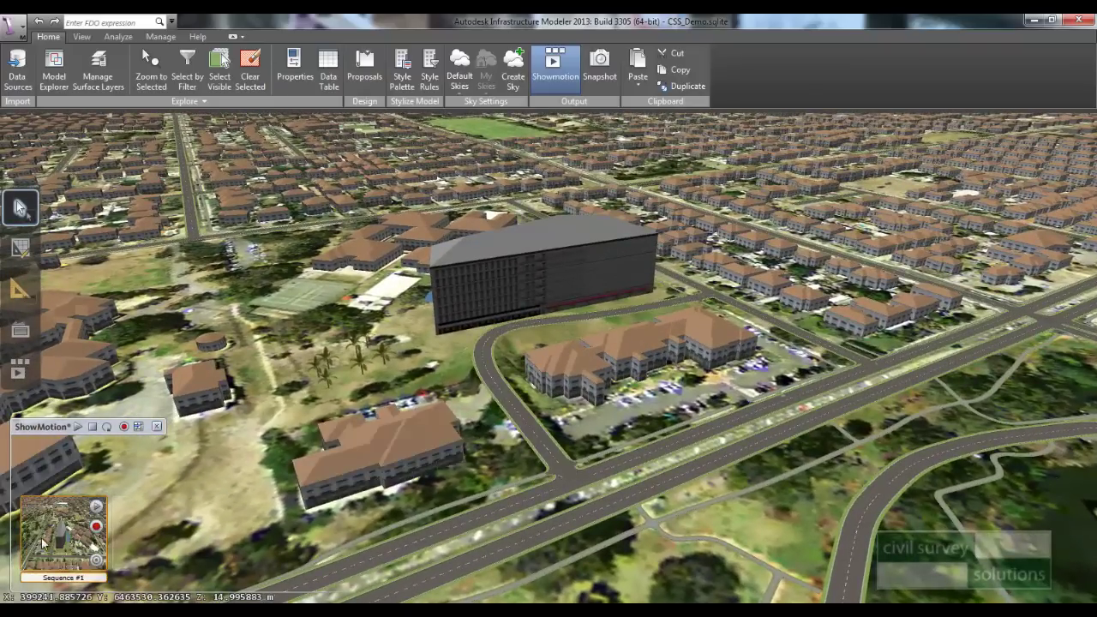
{"action": "left_click", "coordinate": [96, 526]}
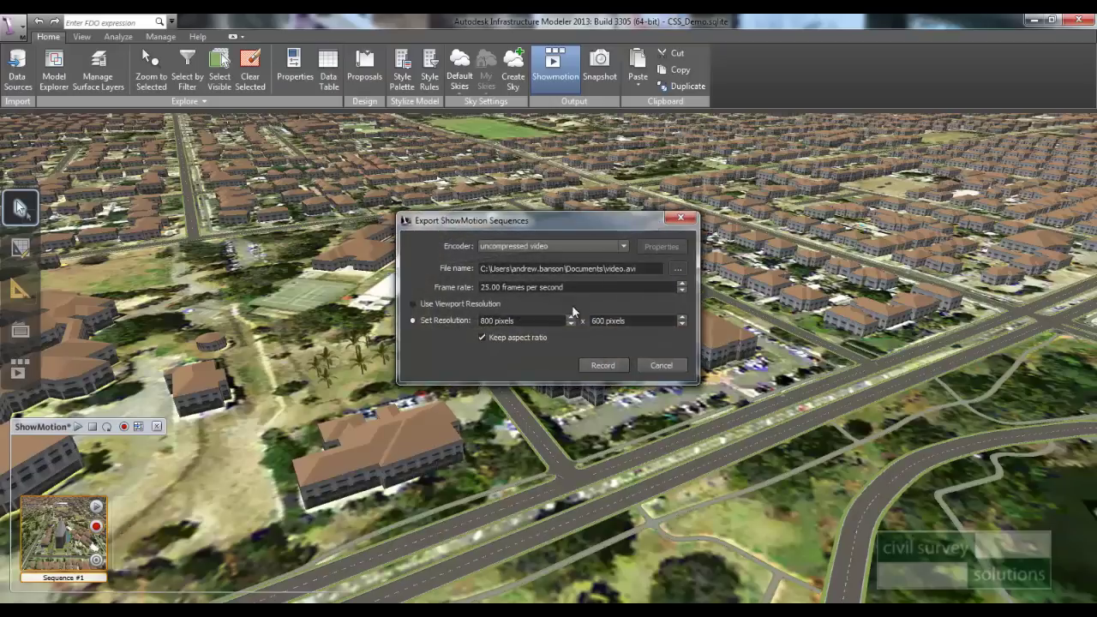
{"action": "left_click_drag", "start_coordinate": [527, 222], "coordinate": [527, 216]}
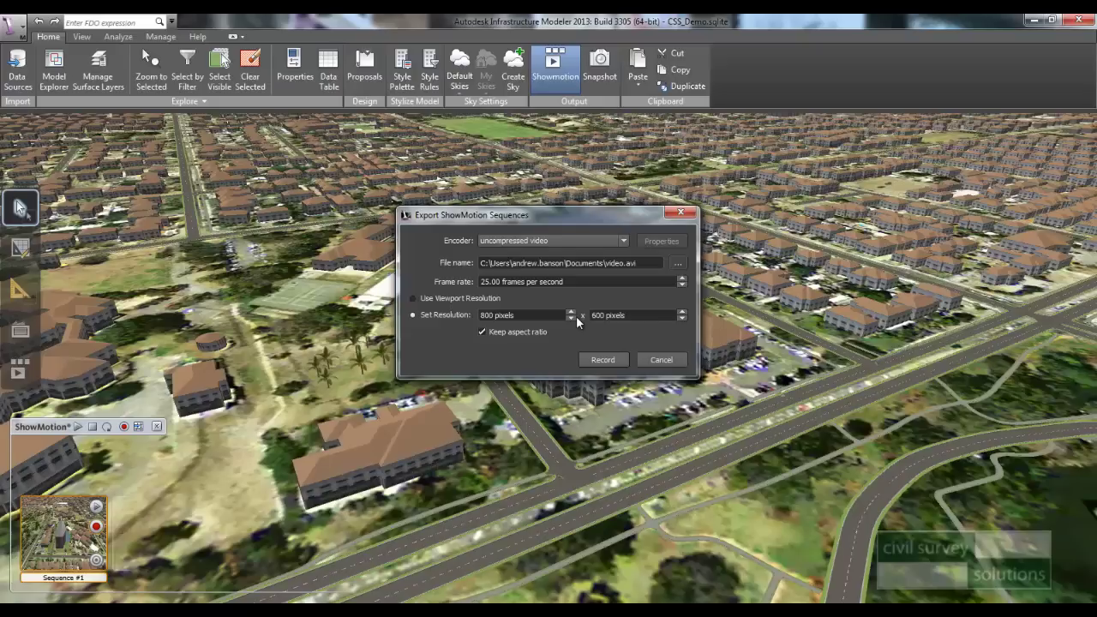
{"action": "left_click", "coordinate": [557, 241]}
{"action": "left_click", "coordinate": [527, 238]}
{"action": "left_click", "coordinate": [655, 263]}
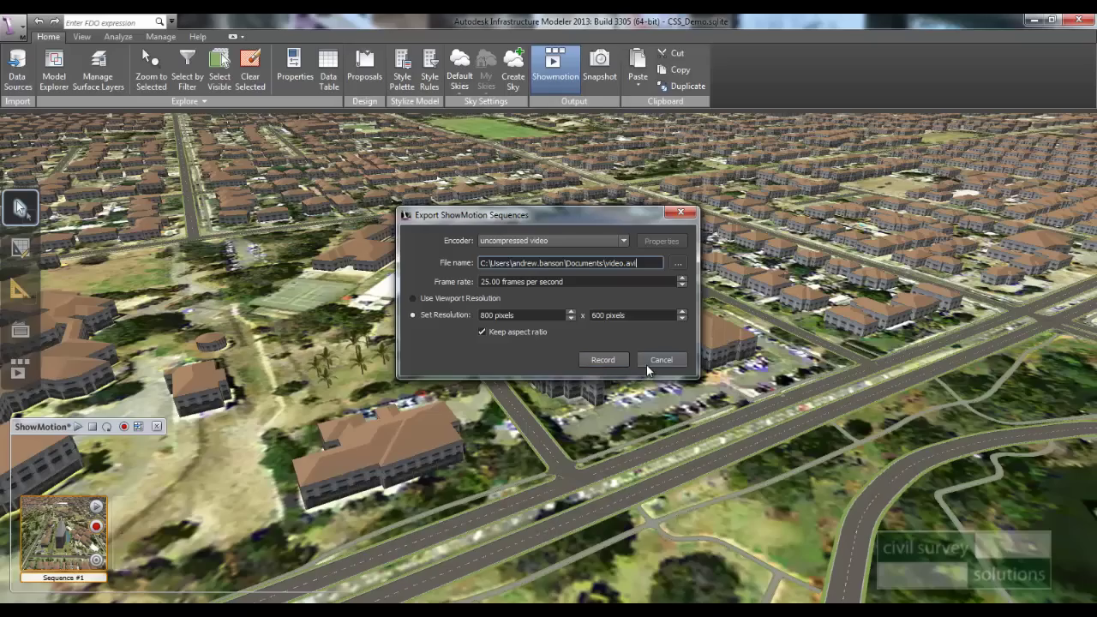
{"action": "left_click", "coordinate": [650, 365]}
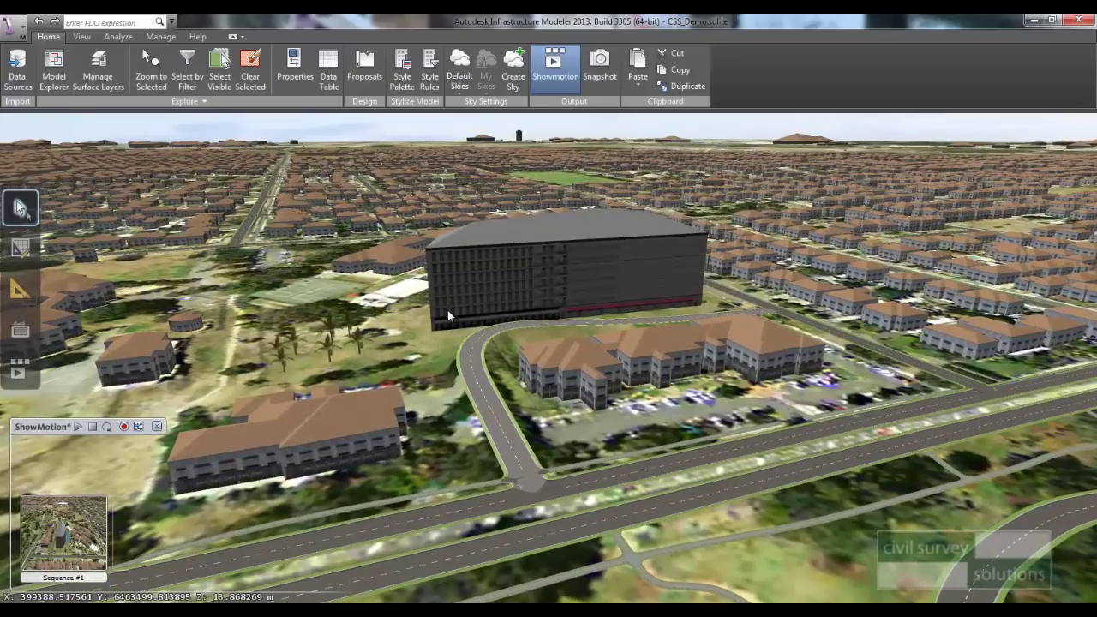
Step: Close the ShowMotion camera path tool
{"action": "left_click_drag", "start_coordinate": [455, 343], "coordinate": [514, 529]}
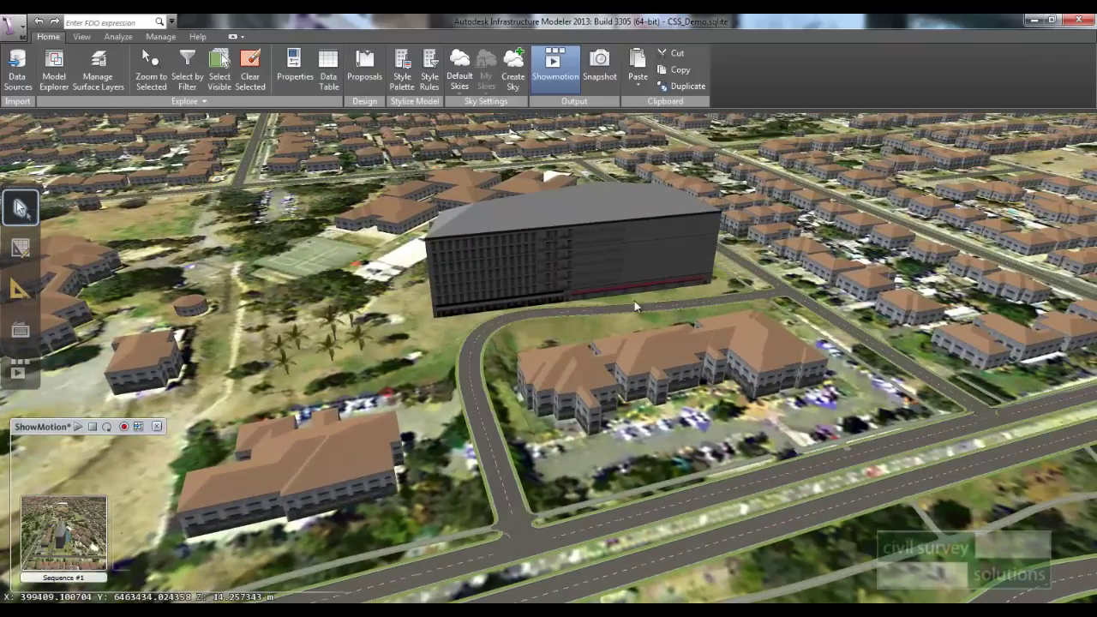
{"action": "left_click_drag", "start_coordinate": [516, 318], "coordinate": [601, 427]}
{"action": "left_click_drag", "start_coordinate": [683, 427], "coordinate": [594, 427]}
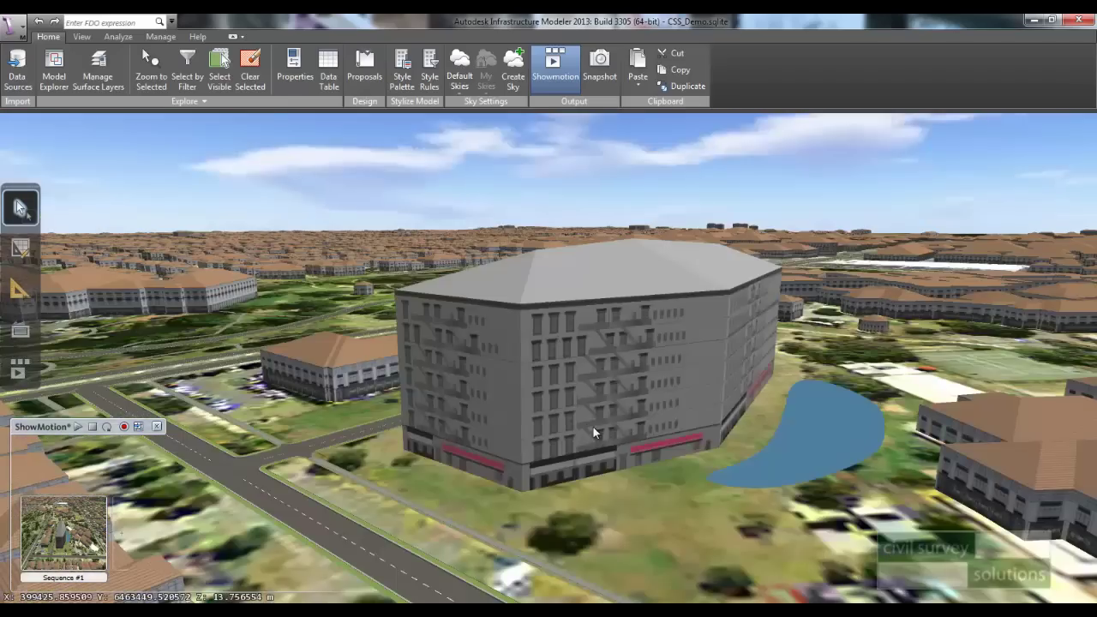
{"action": "left_click_drag", "start_coordinate": [439, 433], "coordinate": [452, 359]}
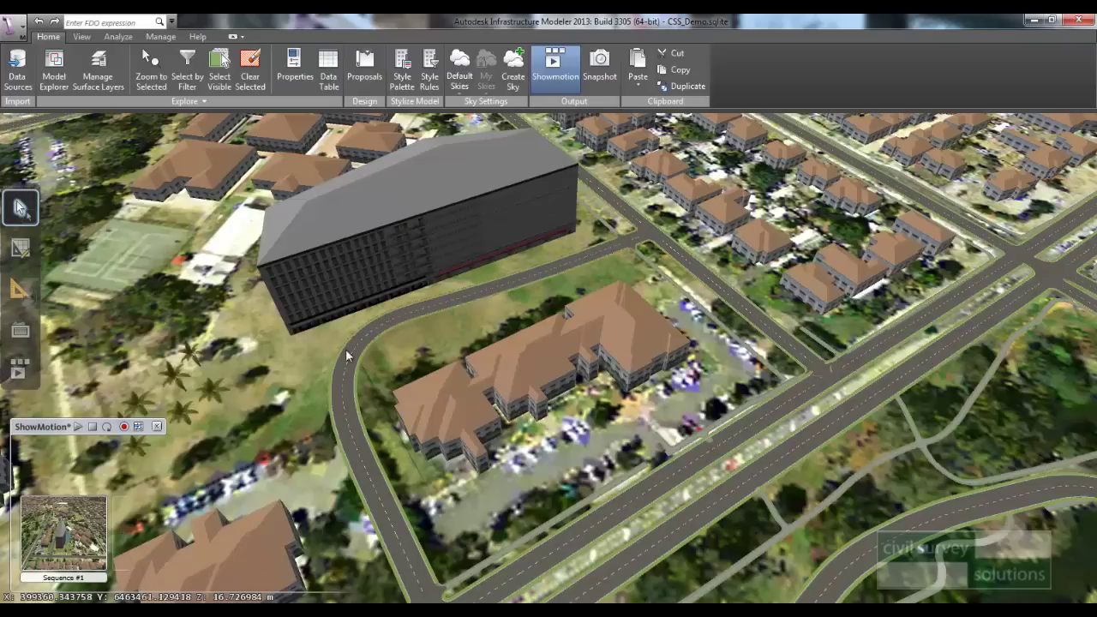
{"action": "left_click", "coordinate": [29, 372]}
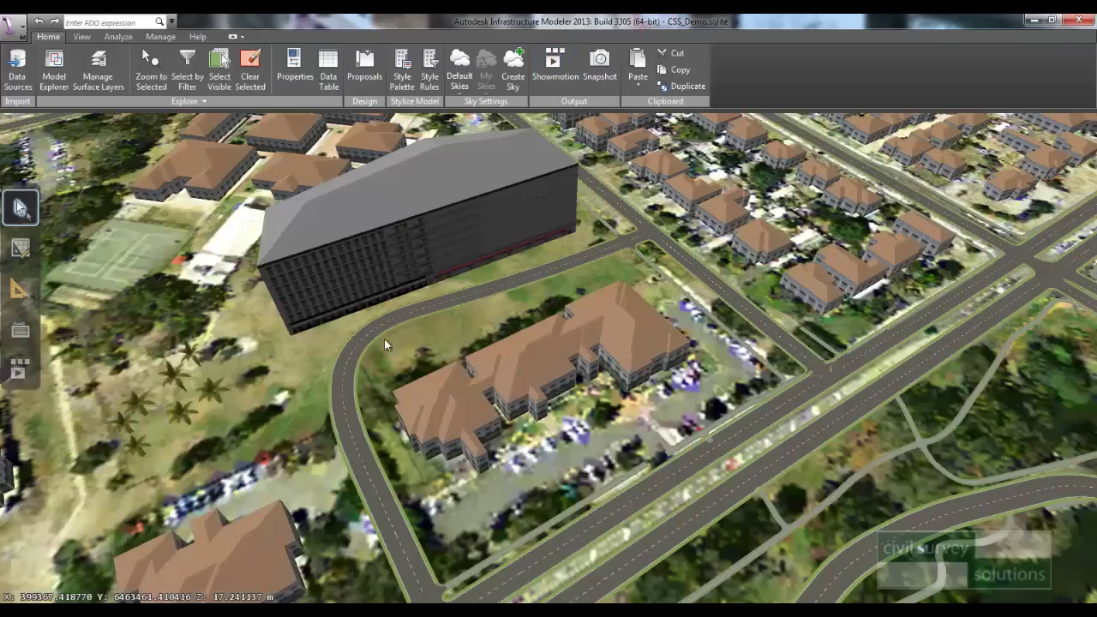
Step: Send a rectangular region covering the new building, the curved road and the surrounding housing to 3ds Max
{"action": "middle_click_drag", "start_coordinate": [379, 341], "coordinate": [418, 322]}
{"action": "scroll", "coordinate": [425, 324], "scroll_direction": "down", "scroll_amount": 5}
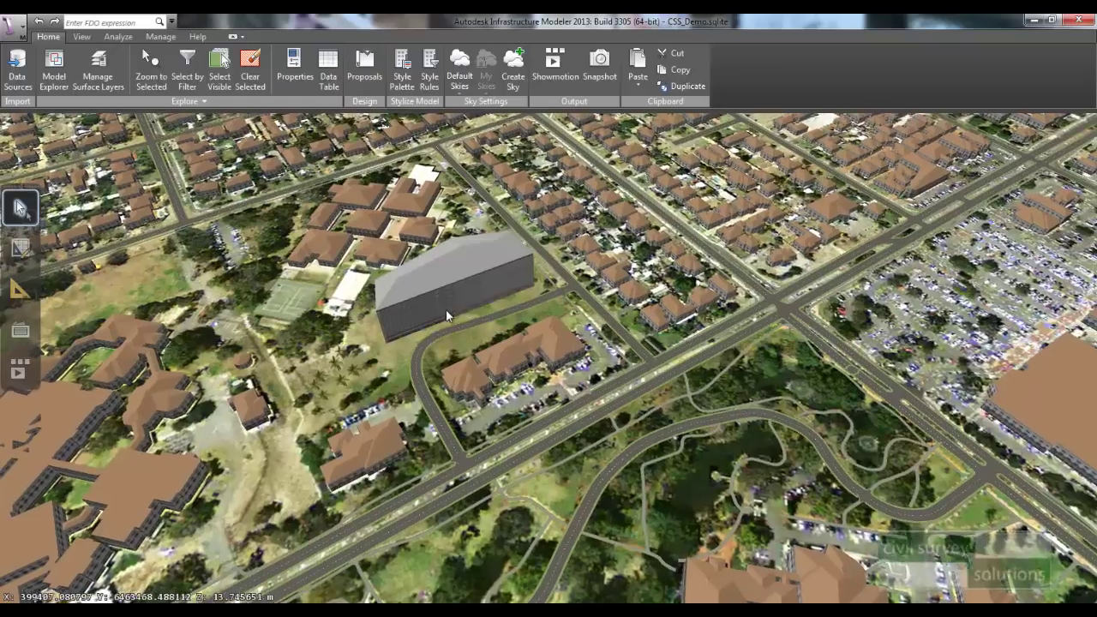
{"action": "left_click_drag", "start_coordinate": [446, 316], "coordinate": [409, 355]}
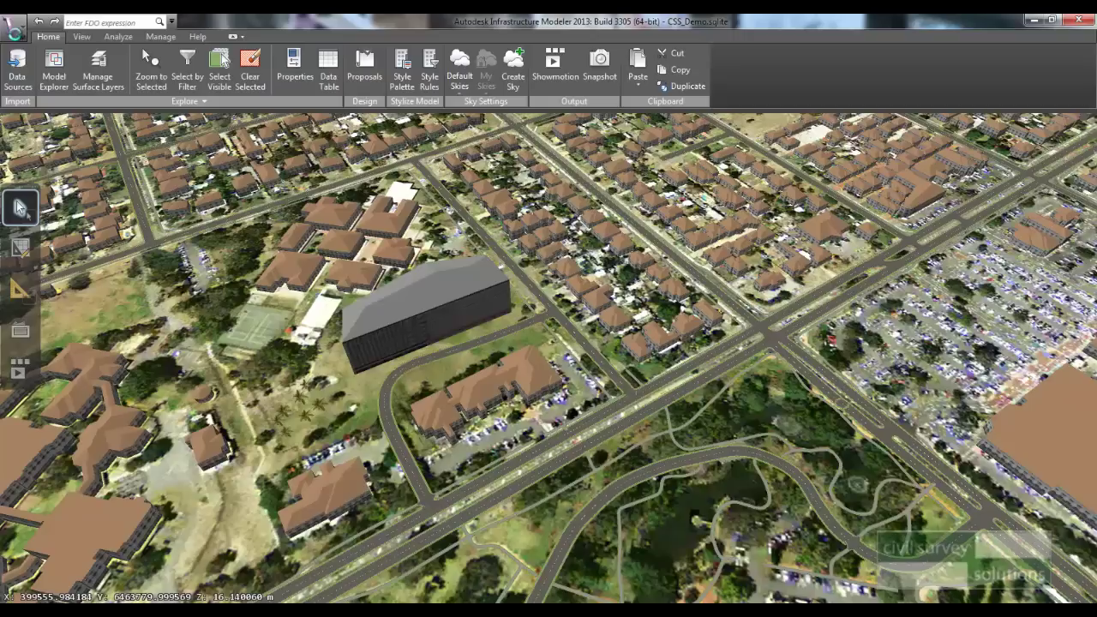
{"action": "left_click", "coordinate": [15, 31]}
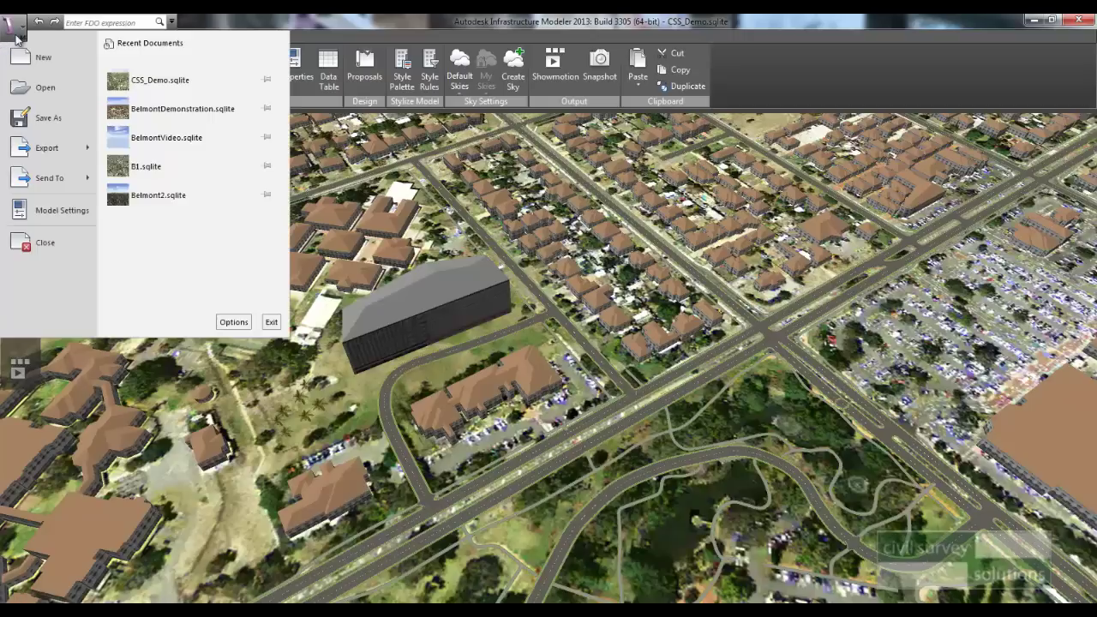
{"action": "mouse_move", "coordinate": [71, 151]}
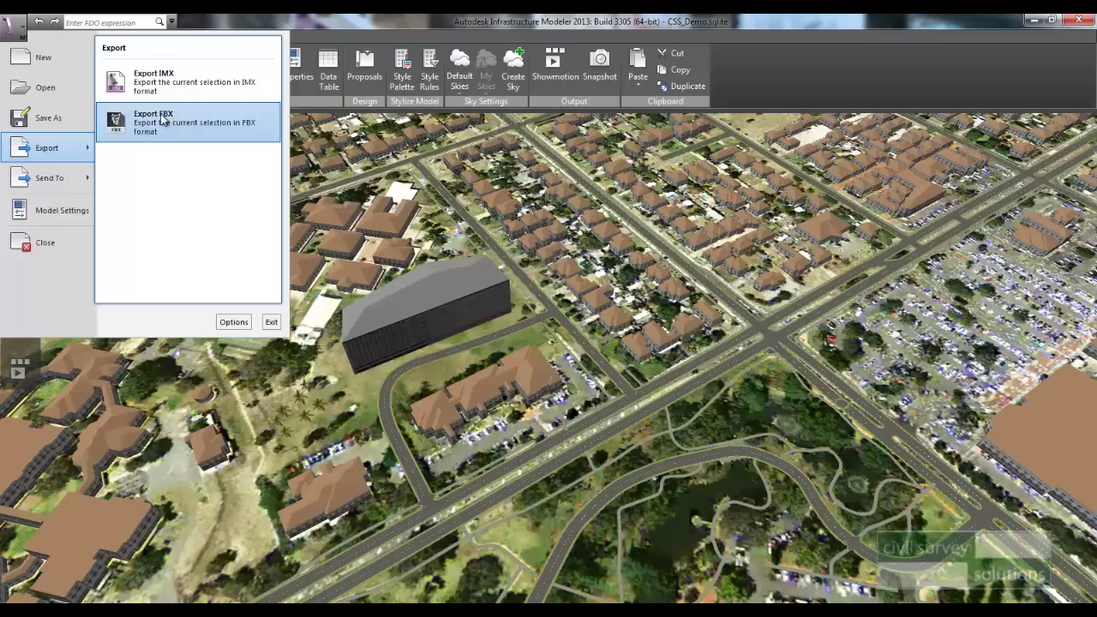
{"action": "mouse_move", "coordinate": [48, 182]}
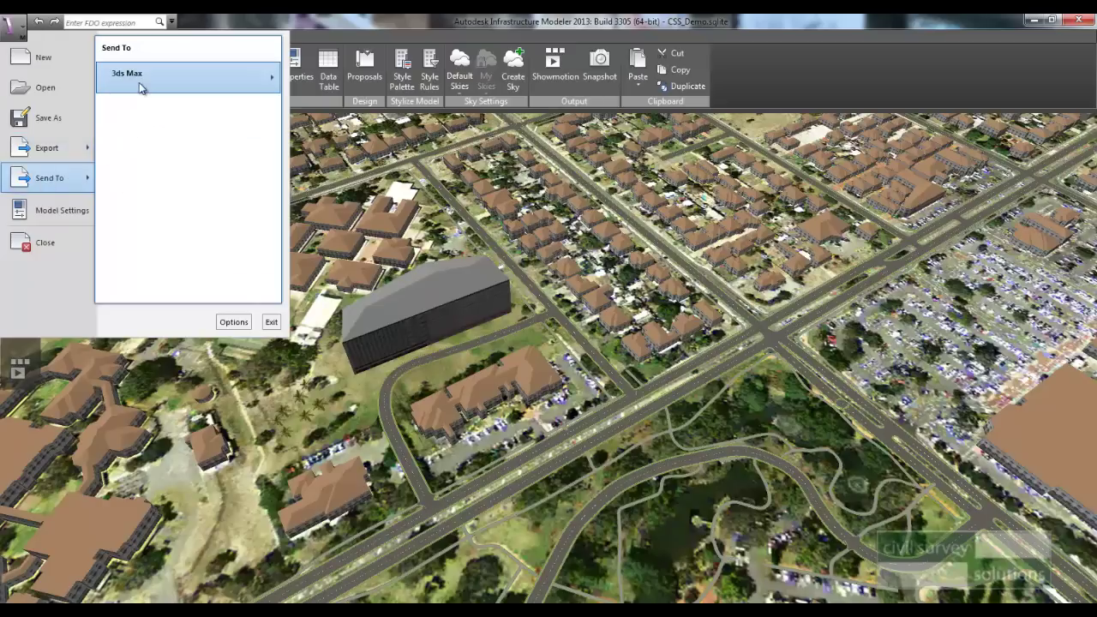
{"action": "mouse_move", "coordinate": [141, 84]}
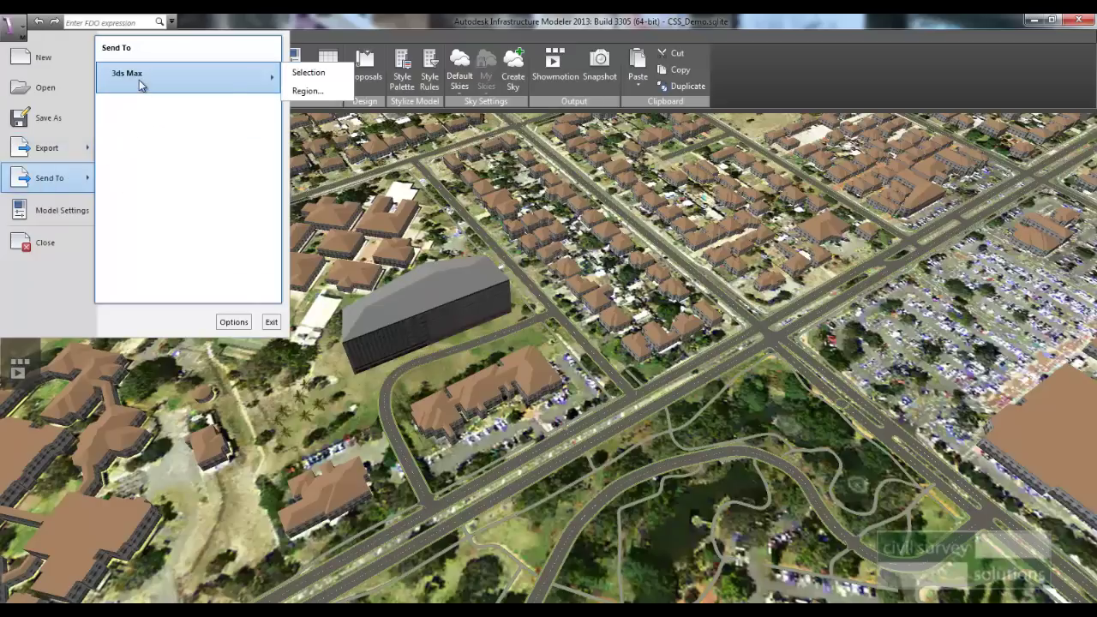
{"action": "left_click", "coordinate": [307, 91]}
{"action": "left_click", "coordinate": [247, 144]}
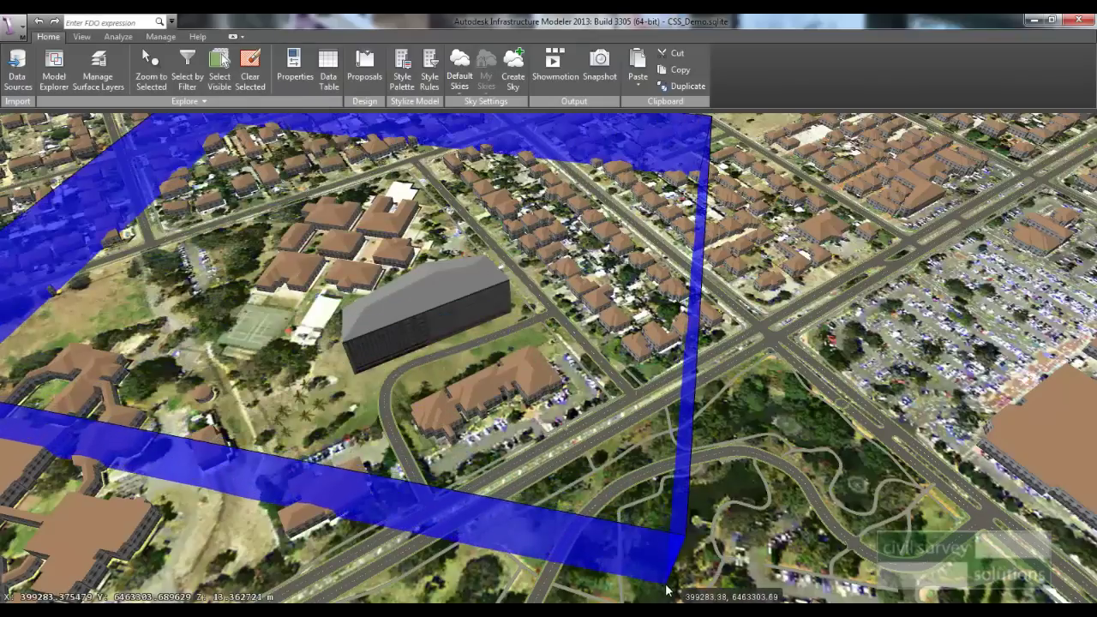
{"action": "middle_click_drag", "start_coordinate": [668, 585], "coordinate": [662, 524]}
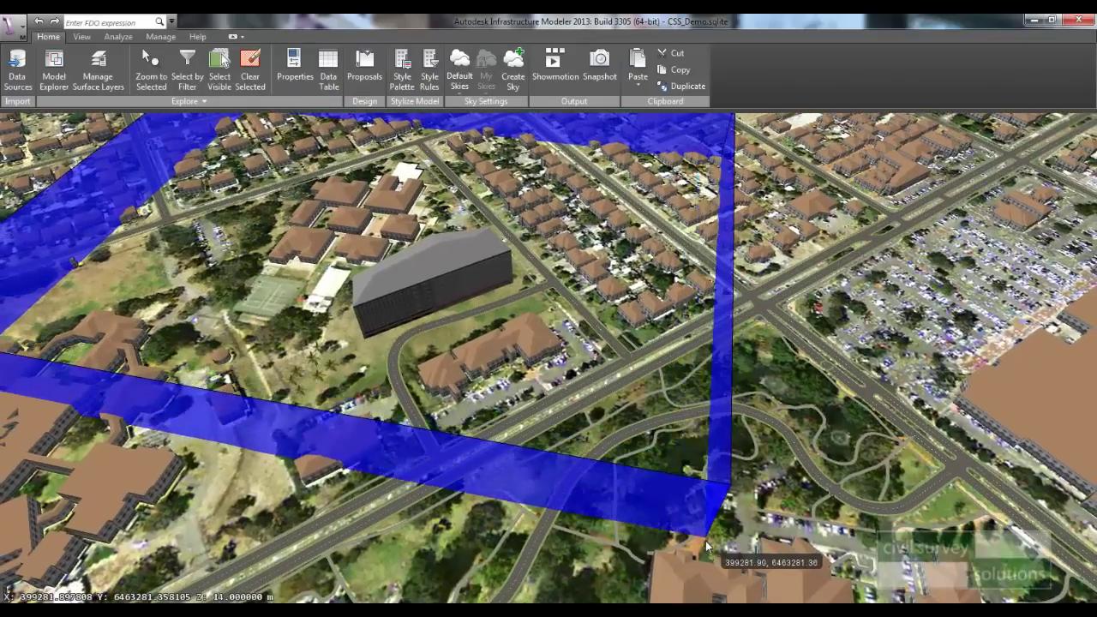
{"action": "left_click", "coordinate": [705, 543]}
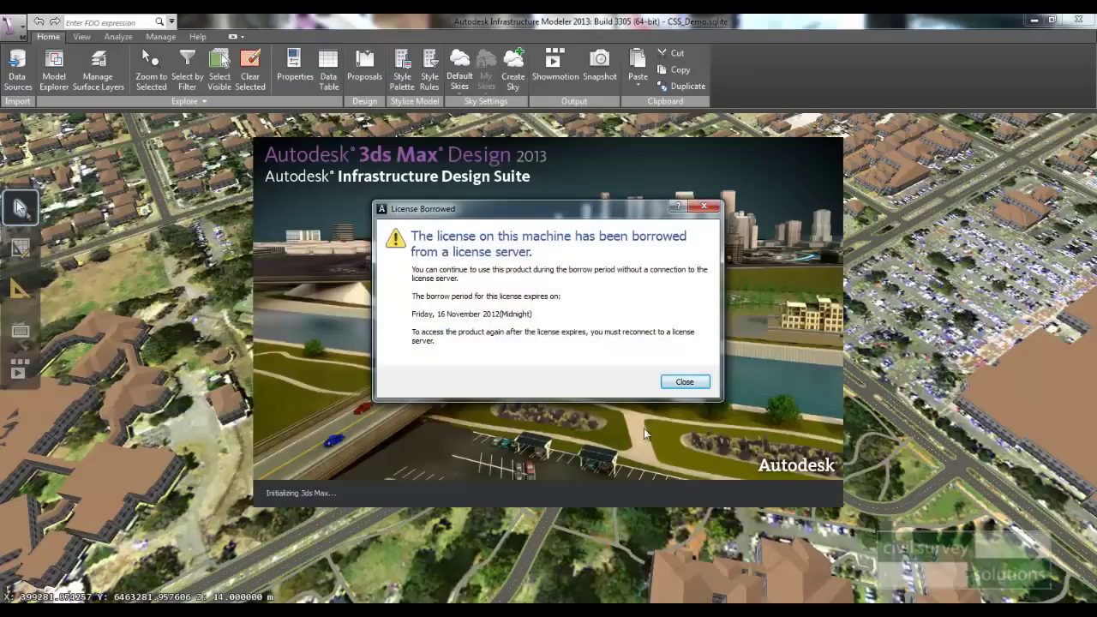
Step: Switch to 3ds Max Design, dismissing its licence notice and welcome screen, and deselect all the imported objects
{"action": "left_click", "coordinate": [685, 382]}
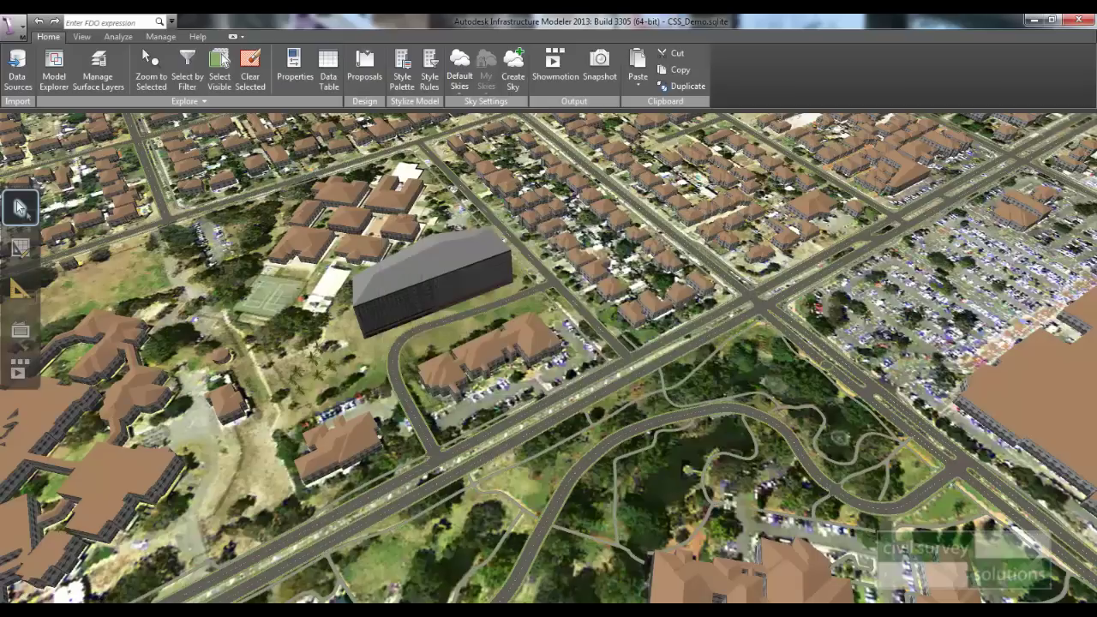
{"action": "left_click", "coordinate": [306, 610]}
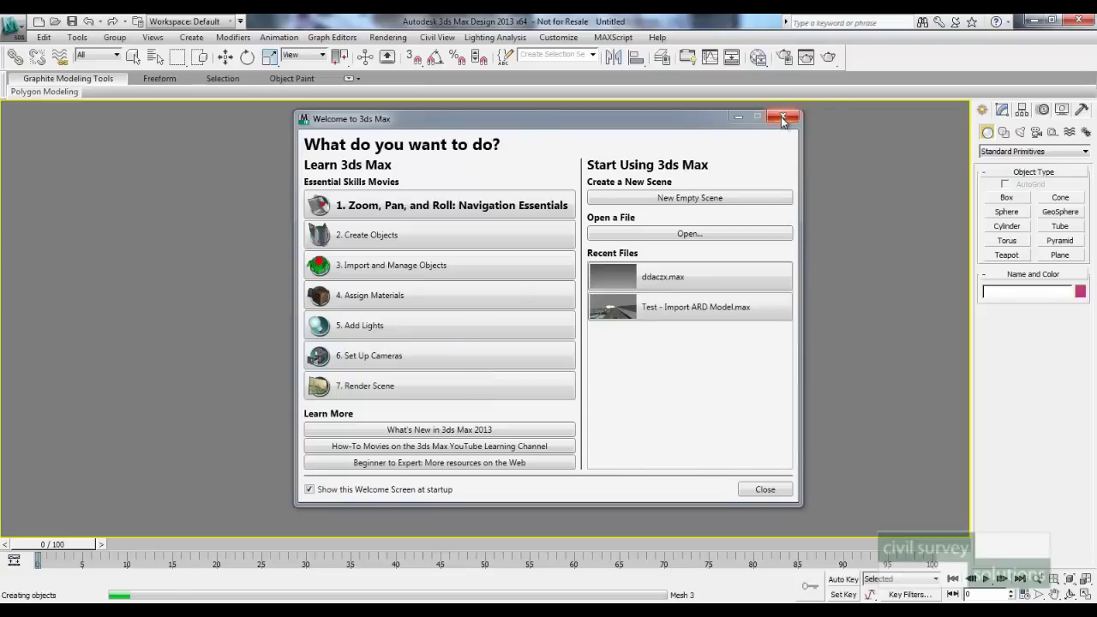
{"action": "left_click", "coordinate": [782, 120]}
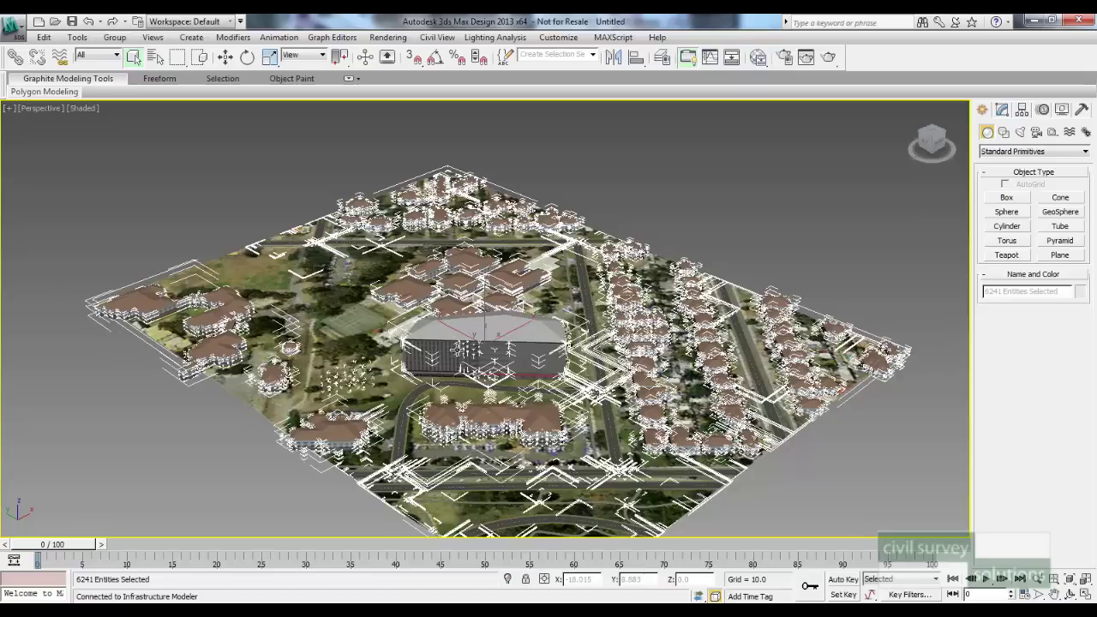
{"action": "left_click", "coordinate": [238, 213]}
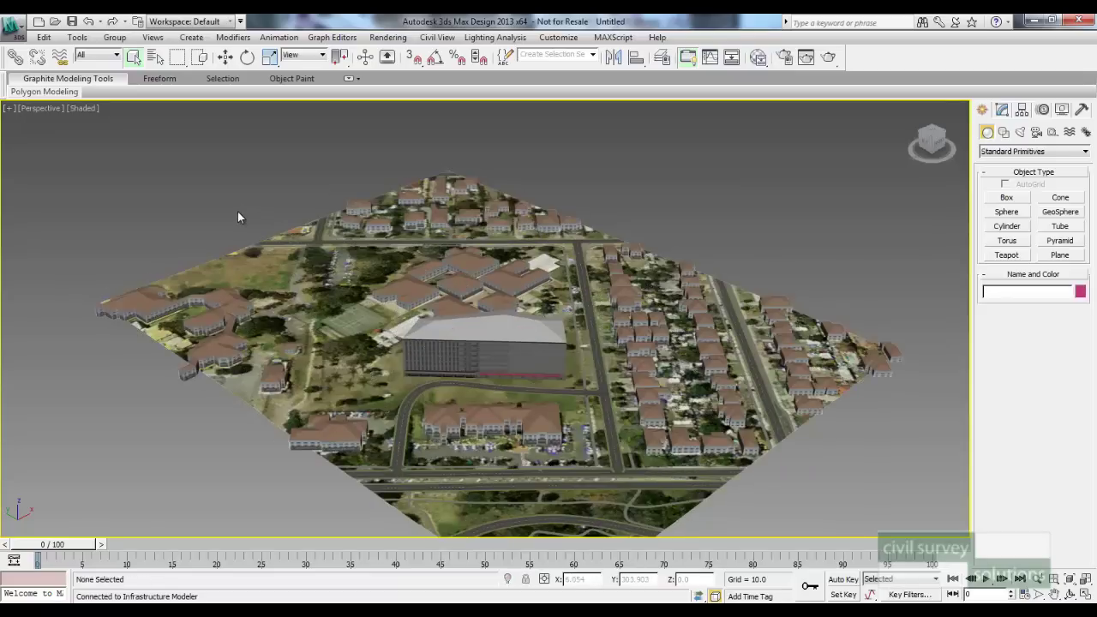